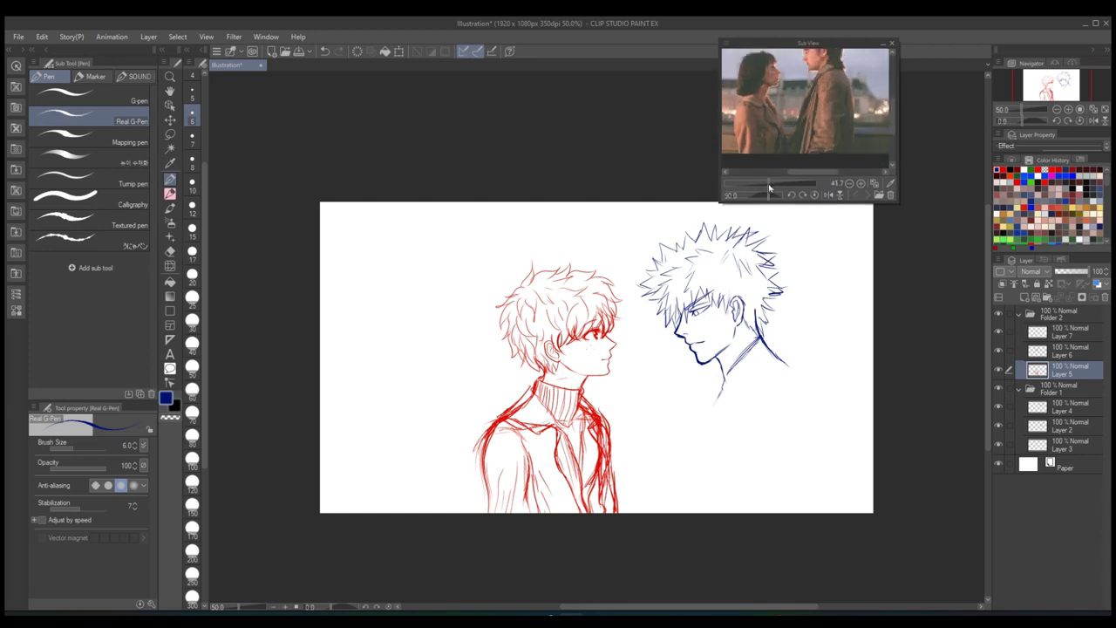
- Add a new layer above Layer 4 in Folder 1 and sketch the blue character's collar, shoulders and coat
click(1050, 407)
key(ctrl+shift+n)
drag(760, 337, 727, 373)
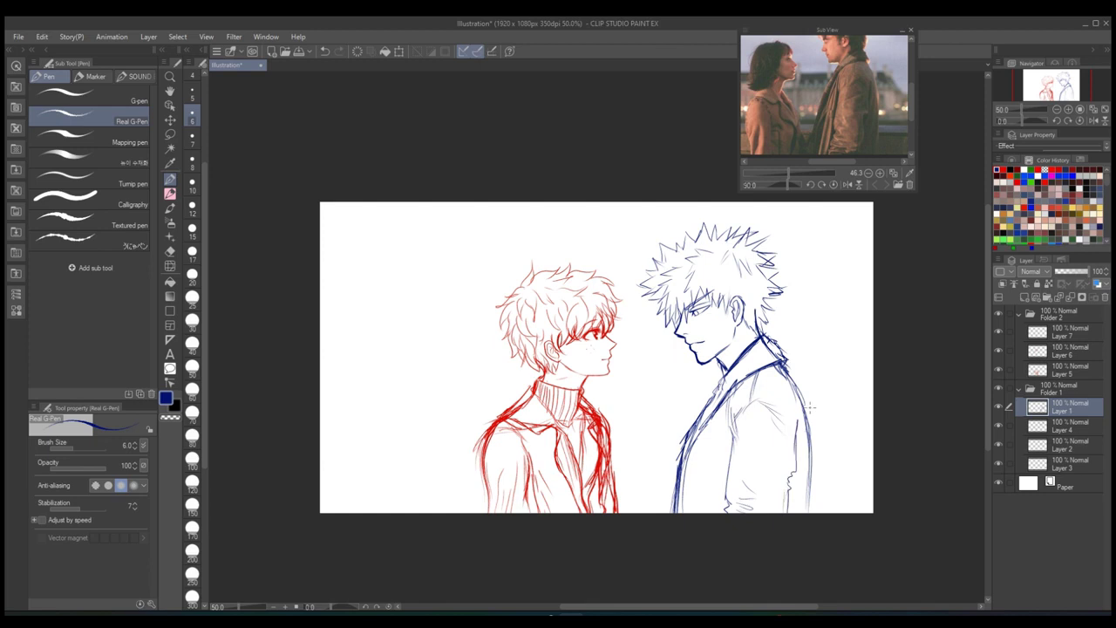
- Undo the last changes made to the blue character's coat
key(ctrl+z)
key(ctrl+z)
key(ctrl+z)
key(ctrl+z)
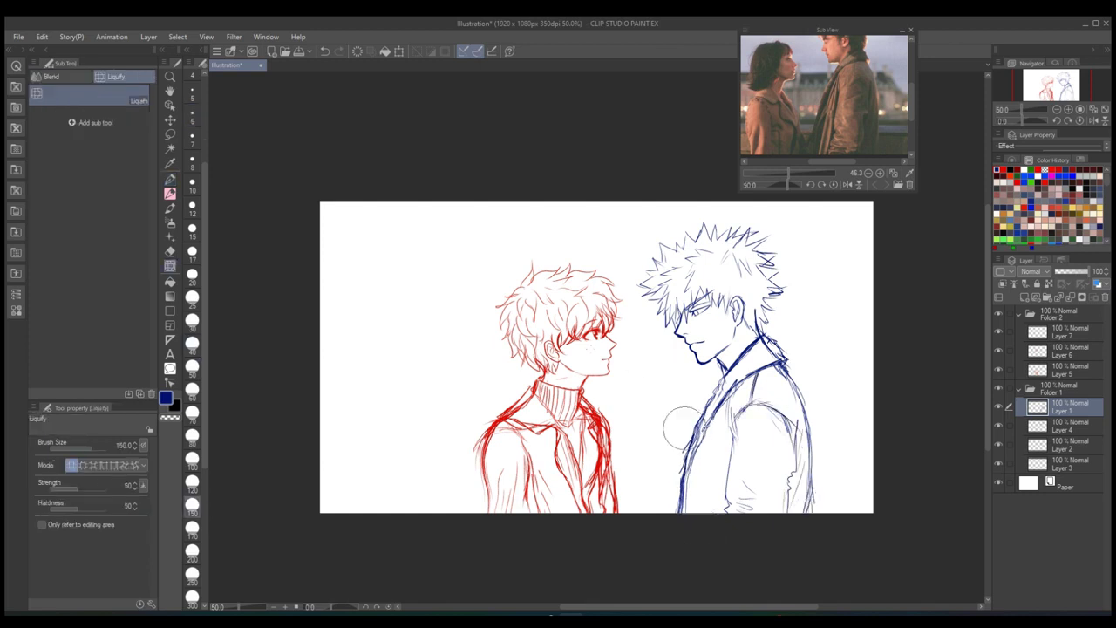
key(ctrl+z)
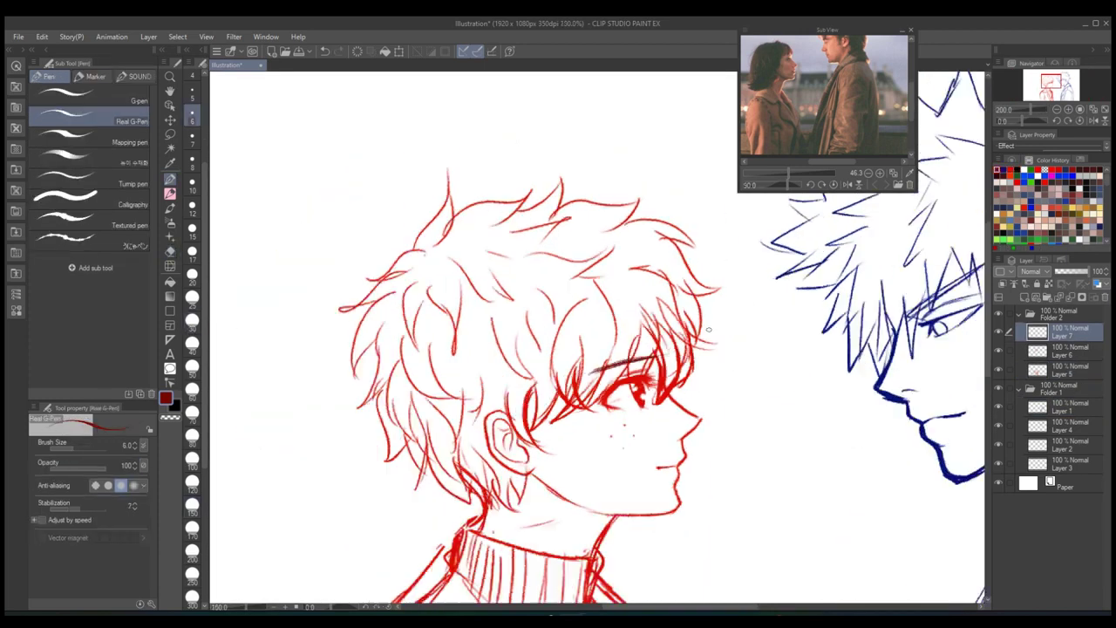
scroll(663, 421, up, 1)
key(alt+bracketleft)
key(alt+bracketleft)
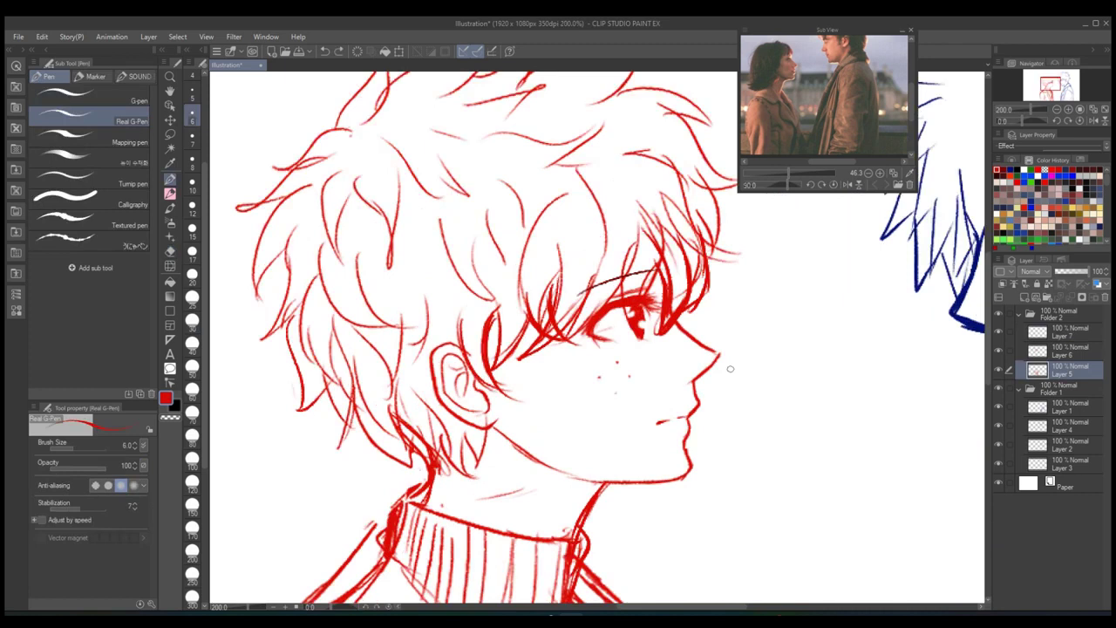
key(ctrl+0)
scroll(628, 366, up, 4)
- On Layer 2, lasso part of the blue character's face sketch, transform it, and deselect
click(1037, 444)
key(ctrl+0)
scroll(628, 366, up, 4)
key(m)
drag(566, 187, 575, 323)
key(ctrl+t)
key(Return)
key(ctrl+d)
- Lasso another small part of the blue character's face sketch, transform it, and clear the selection
key(ctrl+0)
key(p)
scroll(628, 366, up, 4)
key(m)
drag(523, 231, 532, 319)
key(ctrl+t)
key(Return)
key(ctrl+d)
- Doodle a small dark blue bug between the two faces and erase it
key(ctrl+0)
scroll(730, 306, up, 2)
scroll(731, 307, up, 2)
key(p)
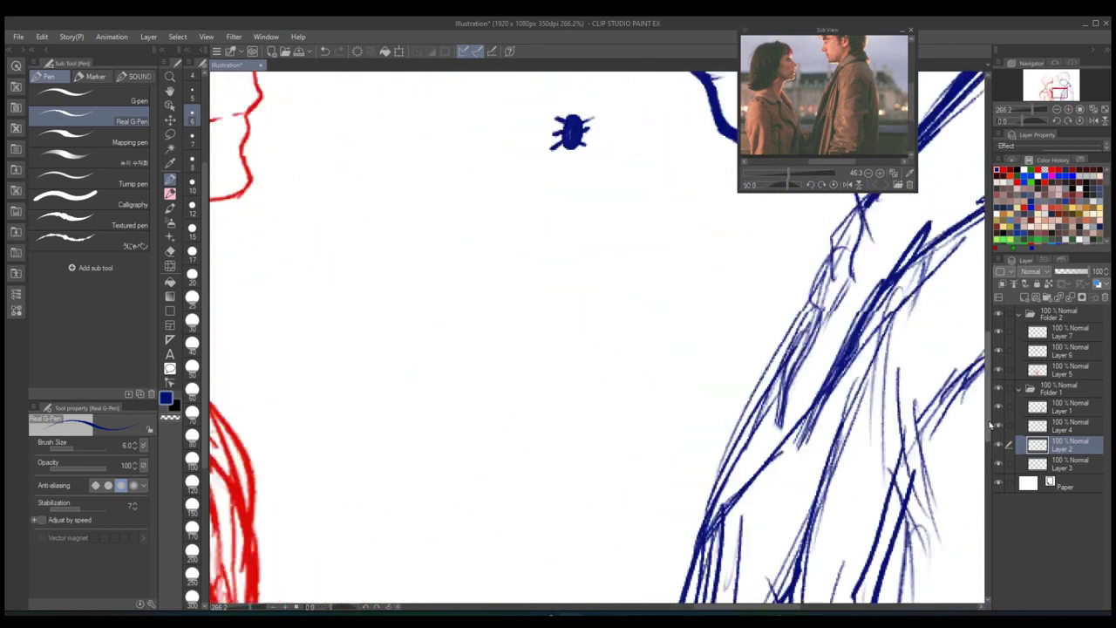
scroll(625, 481, down, 1)
key(e)
key(p)
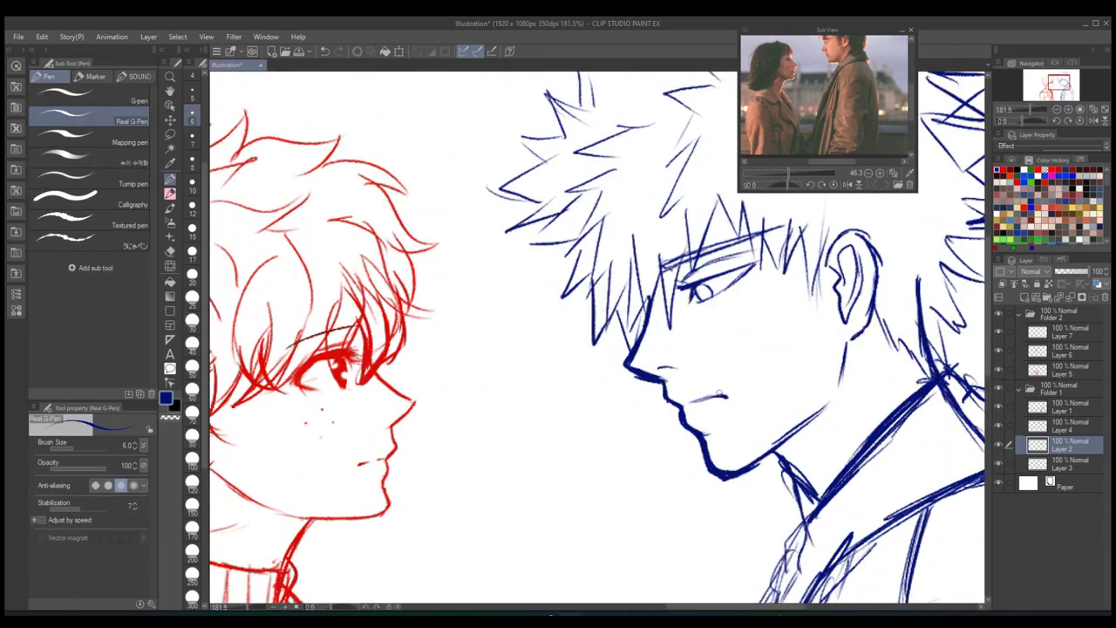
- Lasso the blue character's eyebrow and forehead bangs, then rotate and reposition them with two transforms
scroll(597, 340, down, 2)
scroll(597, 340, up, 2)
key(m)
drag(666, 314, 820, 301)
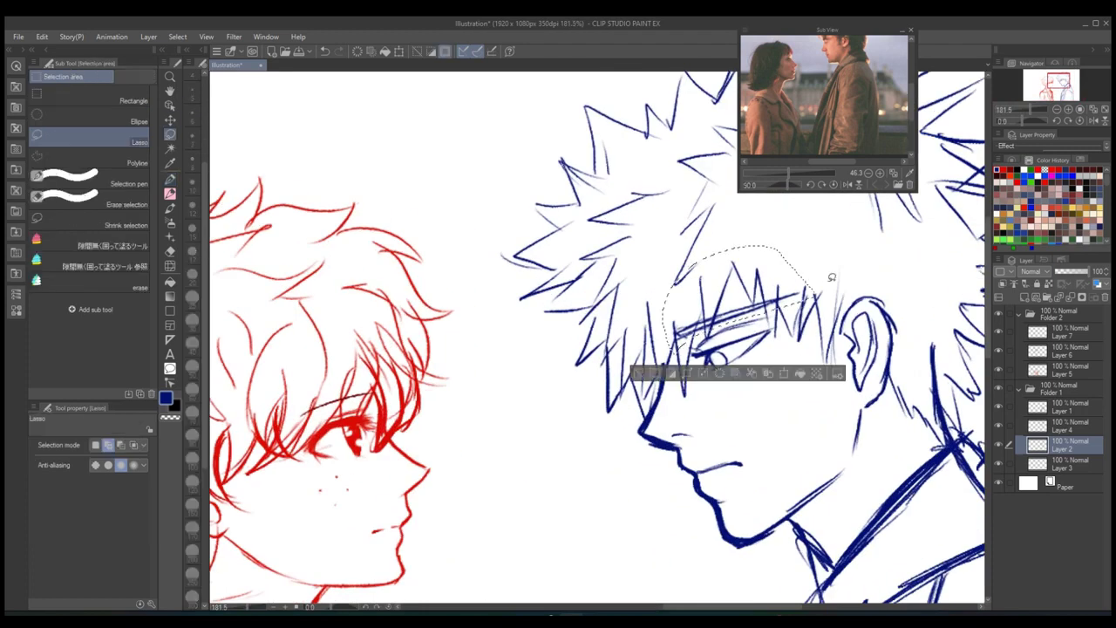
key(ctrl+t)
key(Return)
scroll(832, 278, down, 8)
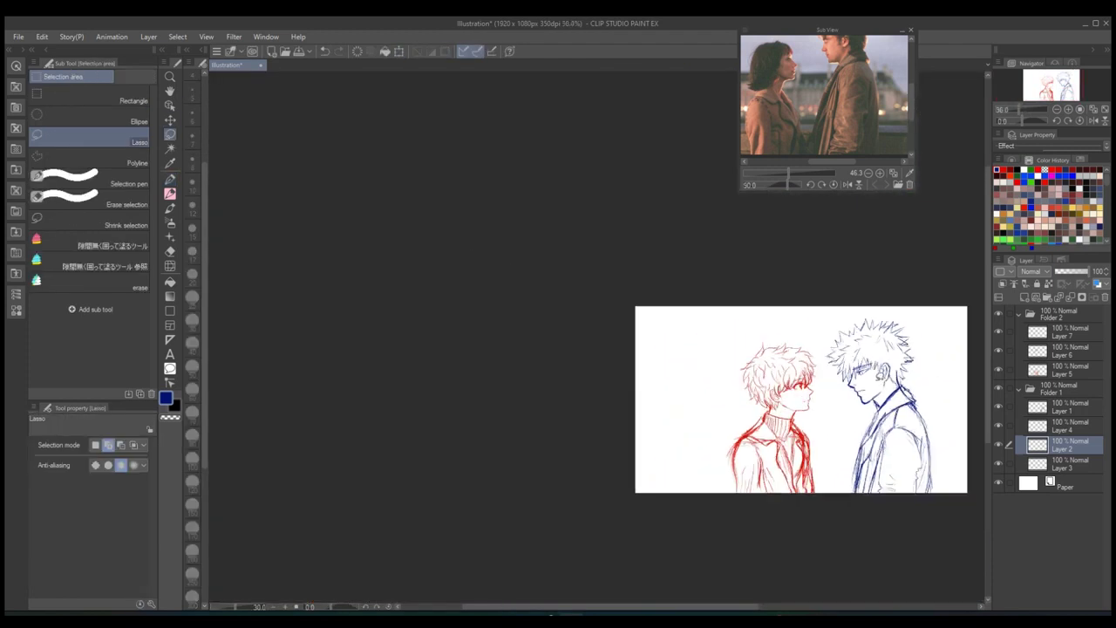
scroll(878, 377, up, 6)
key(ctrl+t)
drag(889, 331, 884, 305)
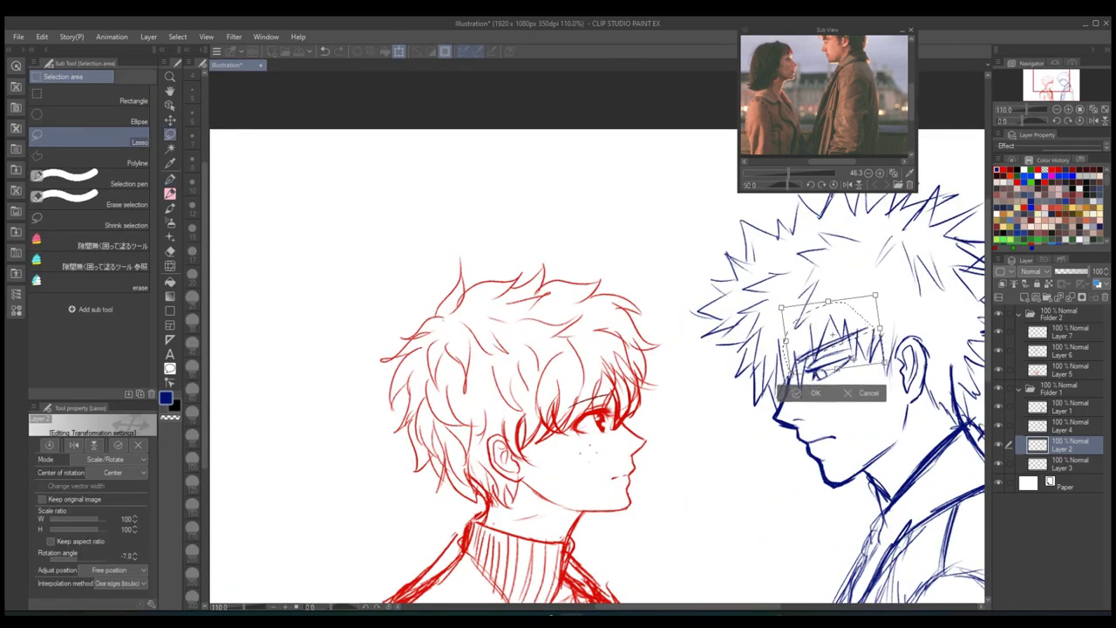
key(Return)
- Adjust the blue character's face on Layer 2 and hair on Layer 4 with the Liquify tool
scroll(872, 331, down, 5)
key(j)
scroll(647, 461, up, 7)
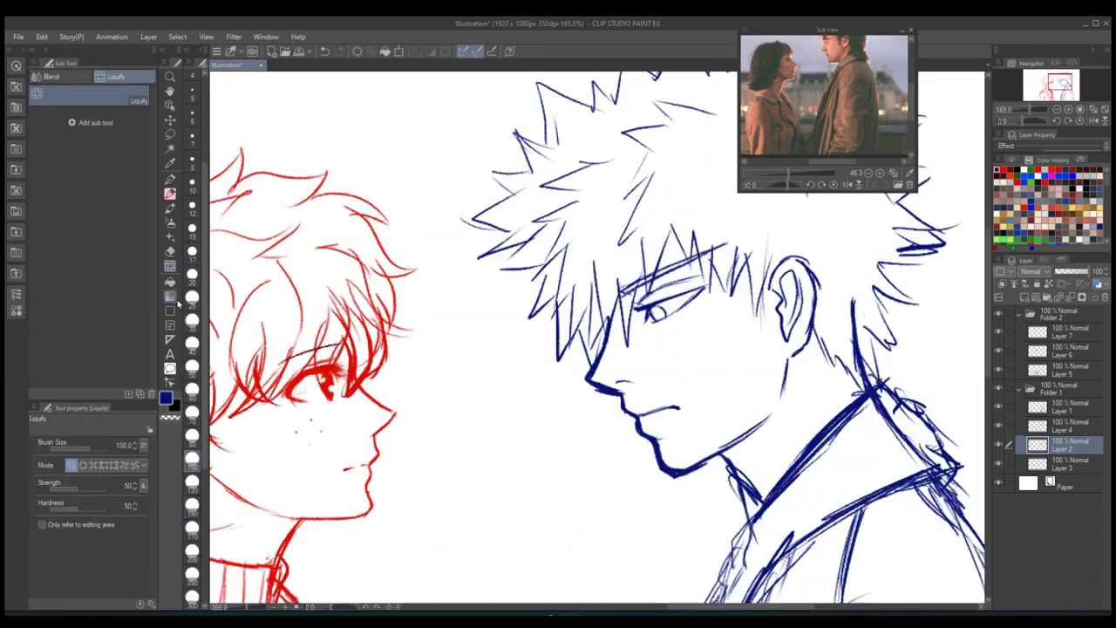
scroll(597, 337, down, 5)
ctrl+shift+click(598, 337)
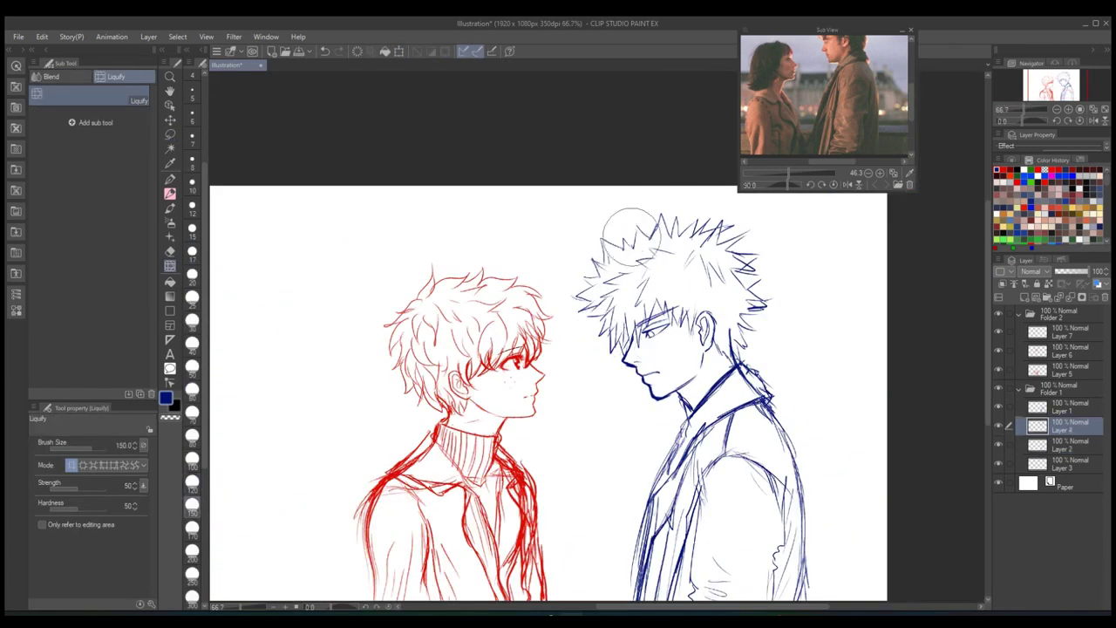
- Sketch a green background railing and low building across the canvas on a layer in a new folder below the characters
key(p)
scroll(683, 449, down, 2)
drag(788, 177, 781, 177)
drag(440, 478, 828, 482)
drag(440, 468, 823, 486)
drag(470, 474, 823, 461)
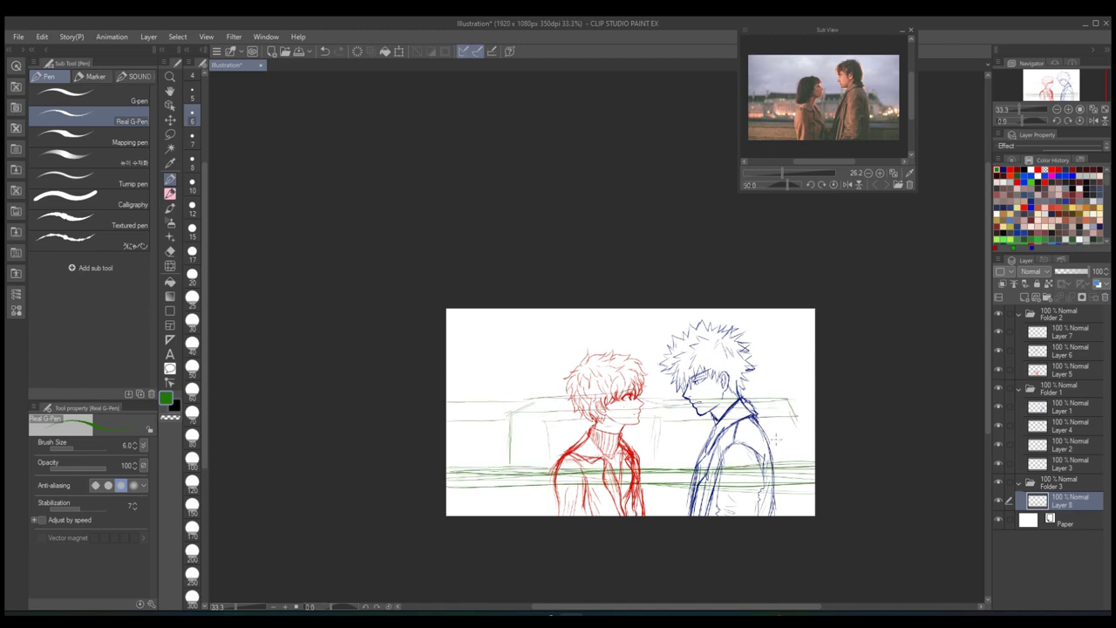
- Hide and collapse Folder 2 and Folder 1 so only the background sketch shows
click(998, 313)
click(1018, 313)
click(998, 331)
click(1018, 330)
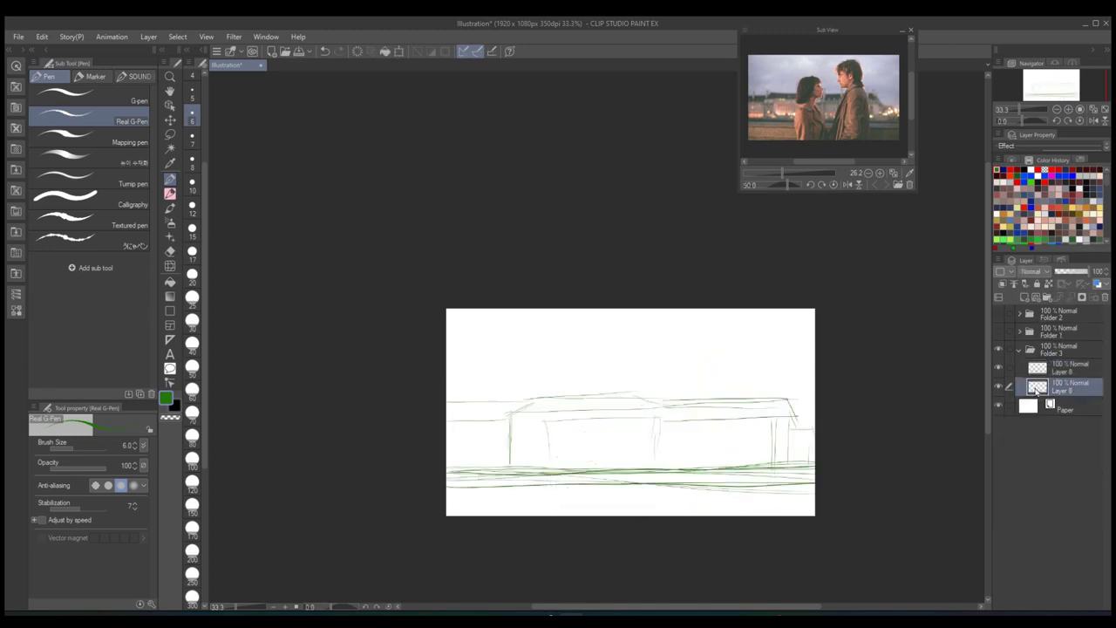
- Fill the layer beneath the green background sketch with a muted lavender-grey
key(i)
click(1042, 212)
key(g)
click(665, 411)
- Paint soft pale clouds across the sky on a layer above the fill, using the fluffy watercolour cloud brush and smaller sizes for details
click(170, 237)
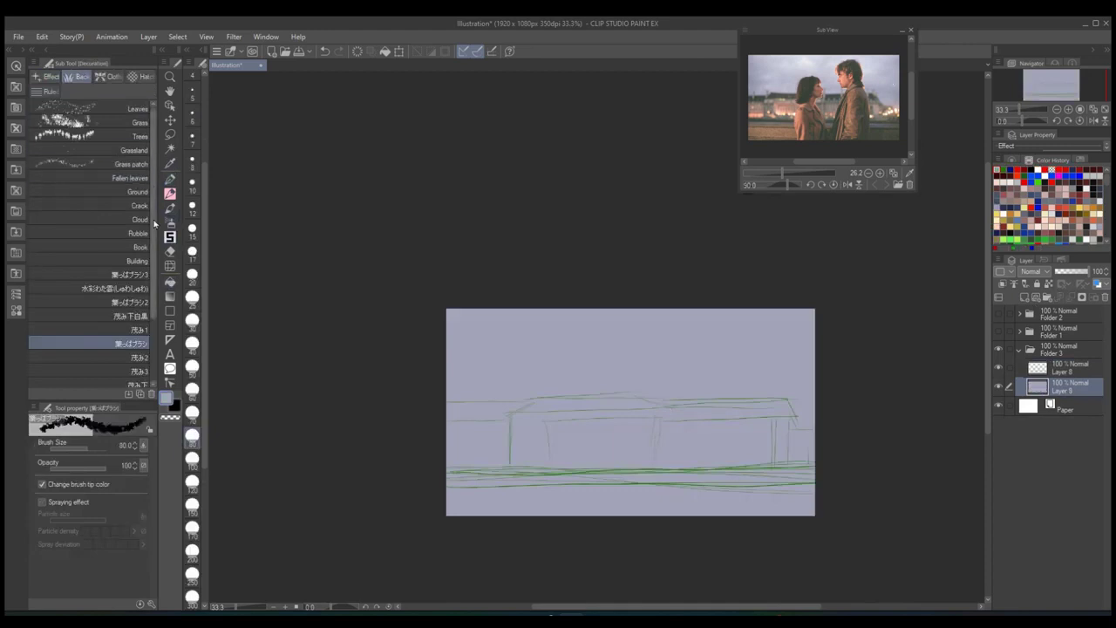
scroll(96, 262, down, 1)
click(117, 316)
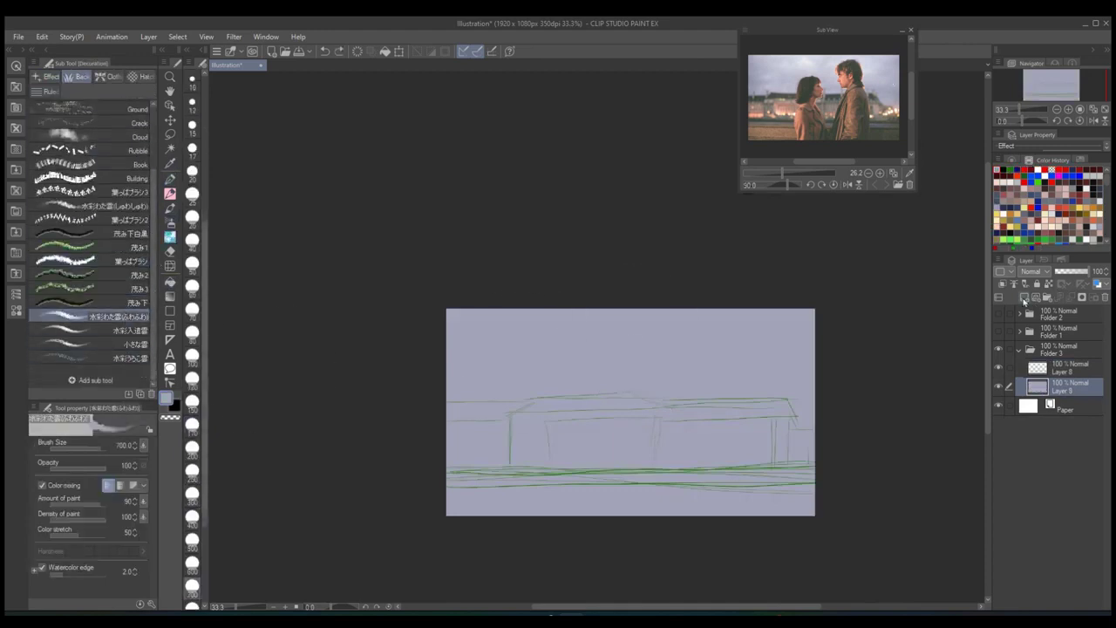
key(alt+bracketright)
mouse_move(595, 349)
mouse_down()
mouse_move(674, 335)
mouse_move(456, 302)
mouse_move(707, 302)
mouse_move(472, 380)
mouse_move(551, 361)
mouse_move(524, 382)
mouse_move(441, 332)
mouse_move(570, 304)
mouse_move(585, 391)
mouse_move(772, 439)
mouse_move(713, 357)
mouse_move(621, 310)
mouse_move(549, 370)
mouse_move(812, 366)
mouse_up()
key(bracketleft)
key(bracketleft)
key(bracketleft)
- On a new layer, draw a light grey rectangle with brush size 50 over the central building sketch and fill its interior
key(ctrl+shift+n)
key(i)
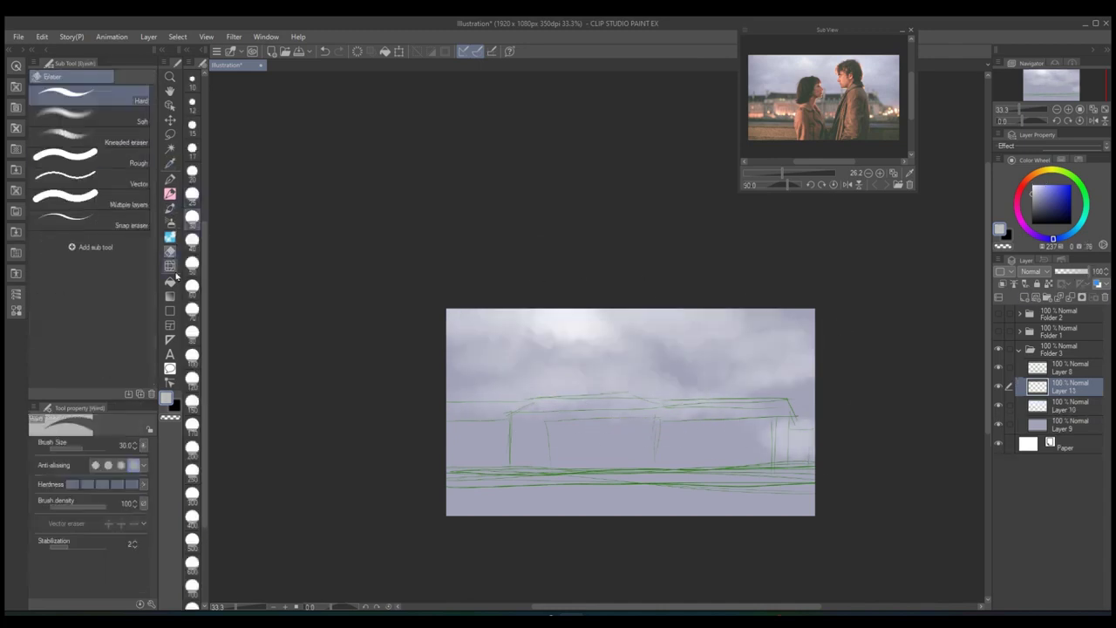
click(170, 310)
click(52, 216)
click(192, 262)
mouse_move(510, 470)
mouse_down()
mouse_move(448, 424)
mouse_move(658, 416)
mouse_up()
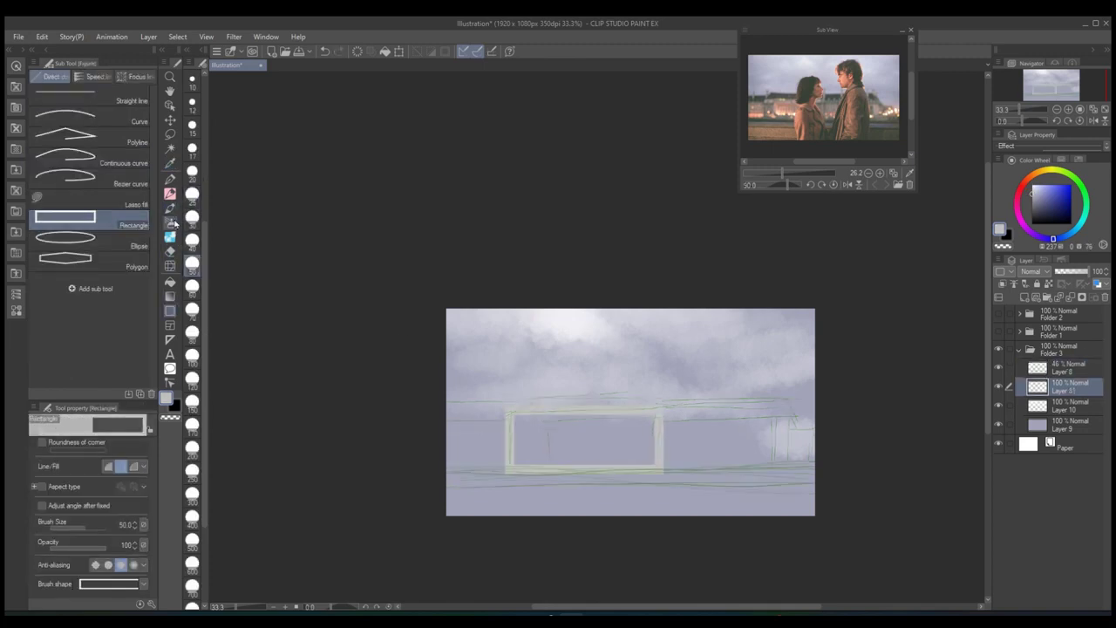
key(g)
click(614, 449)
- On a new layer, paint a small dark grey barred window at the building's left end with the Wet wash brush
key(b)
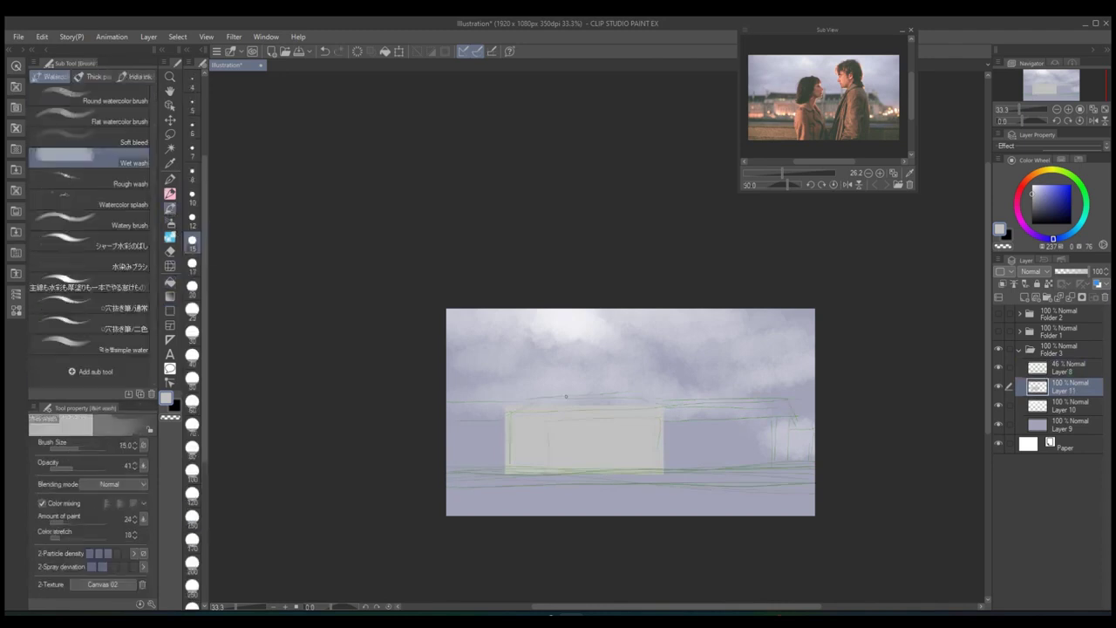
scroll(573, 476, up, 1)
key(ctrl+shift+n)
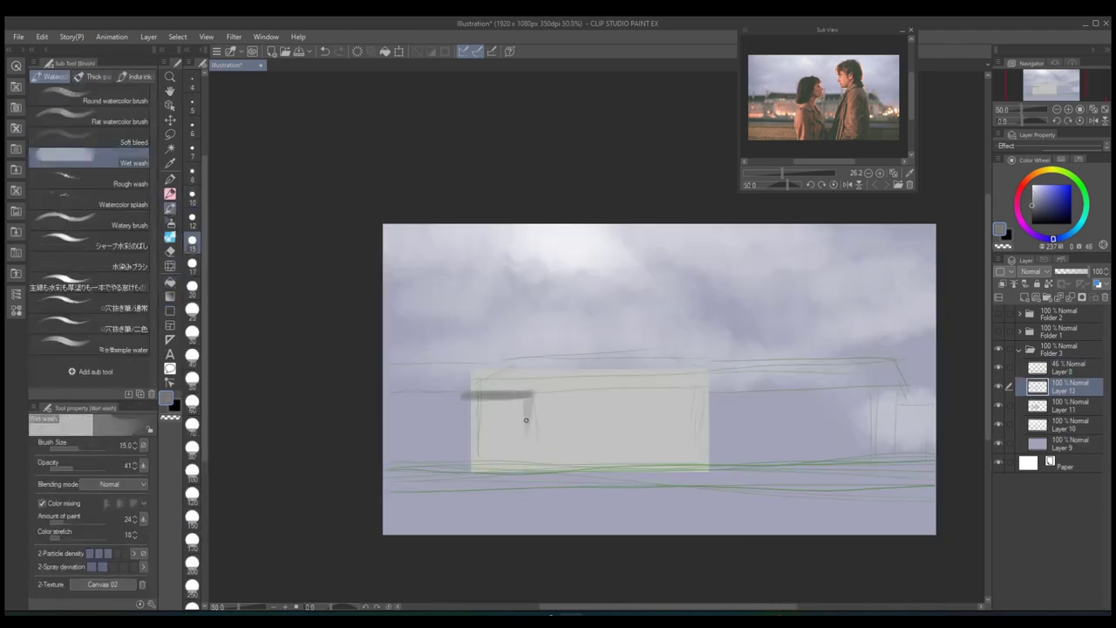
click(191, 127)
drag(488, 399, 488, 437)
mouse_move(509, 399)
mouse_down()
mouse_move(509, 438)
mouse_move(521, 420)
mouse_up()
key(j)
key(b)
click(193, 150)
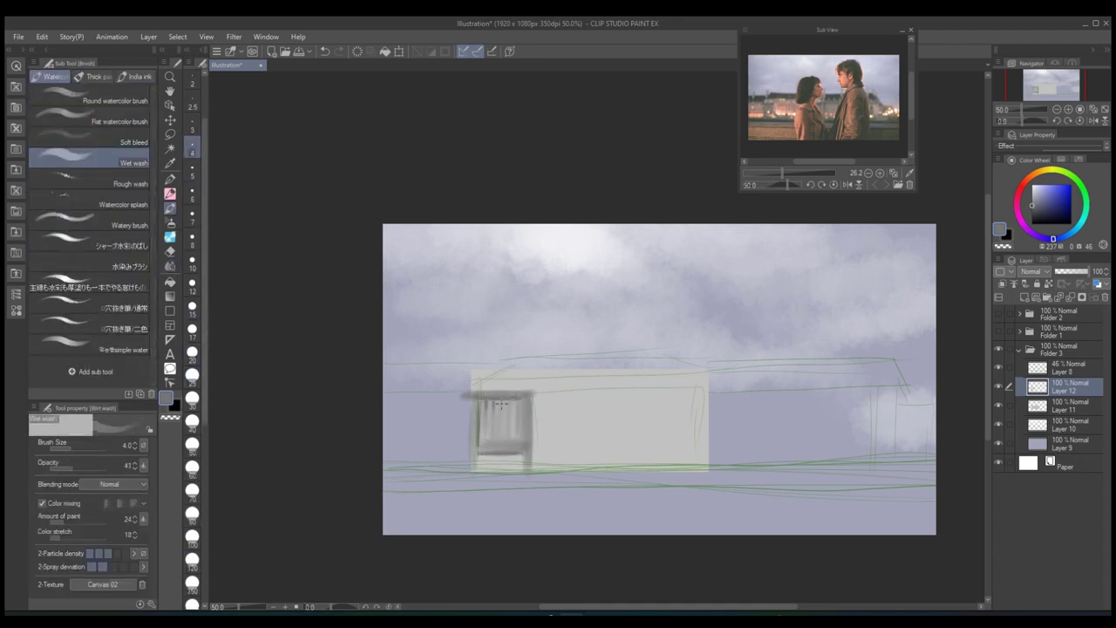
key(b)
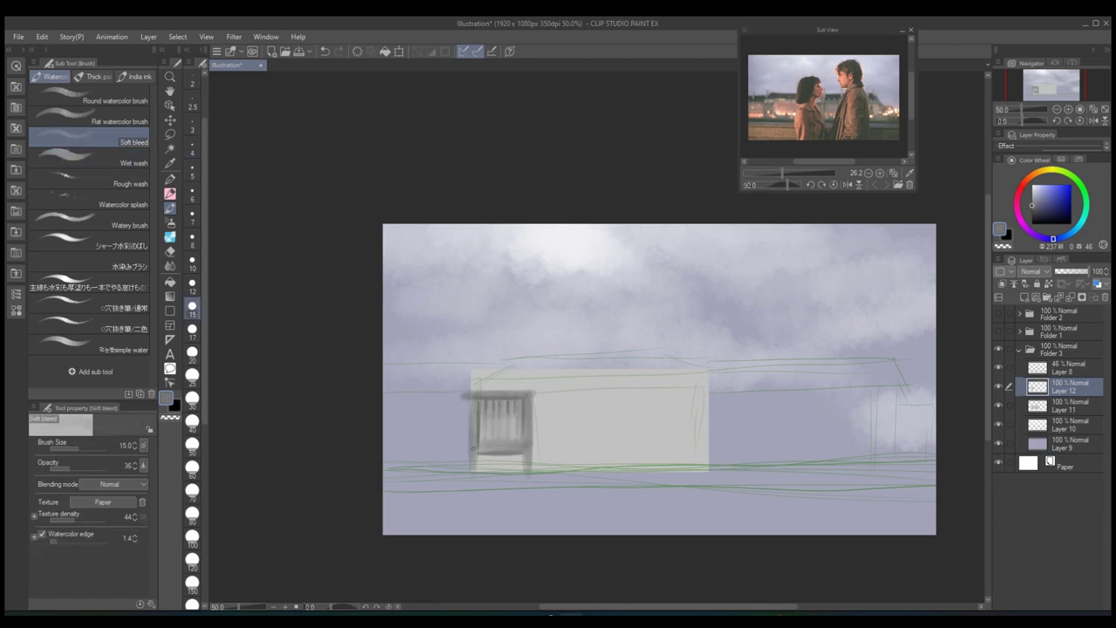
- Trim the paint spilling past the small window and the building's edge, using rectangular and auto selections
key(m)
drag(527, 224, 590, 498)
drag(428, 466, 552, 515)
drag(444, 331, 555, 391)
key(ctrl+d)
click(1042, 405)
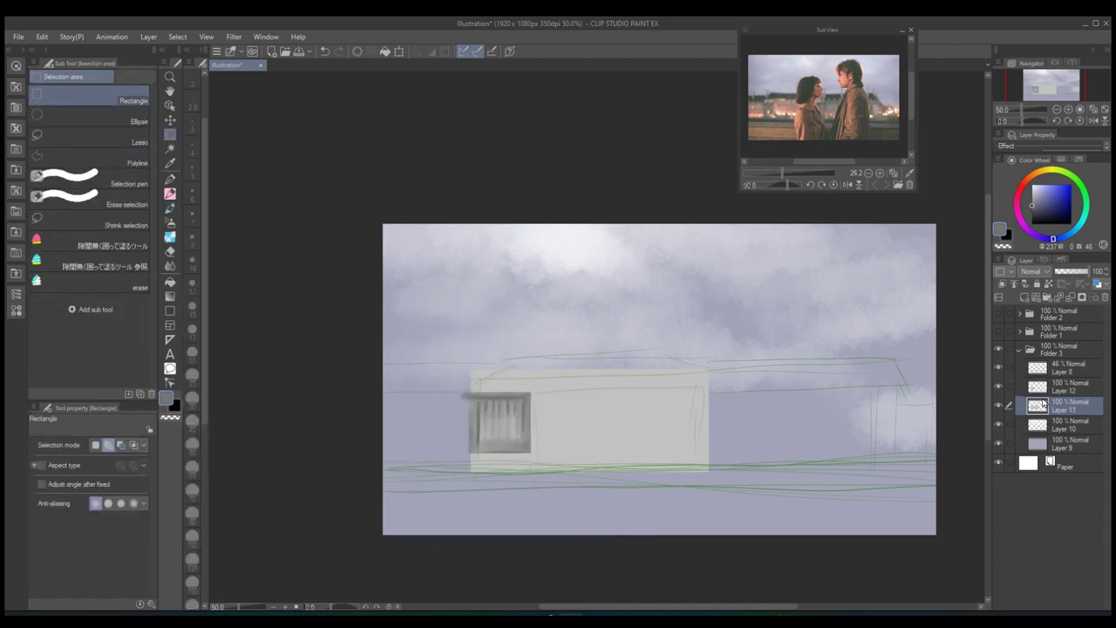
key(w)
- On a new layer, paint a wide window with vertical bars along the rest of the building's front using Soft bleed
click(1024, 298)
key(b)
mouse_move(537, 401)
mouse_down()
mouse_move(613, 399)
mouse_move(566, 402)
mouse_up()
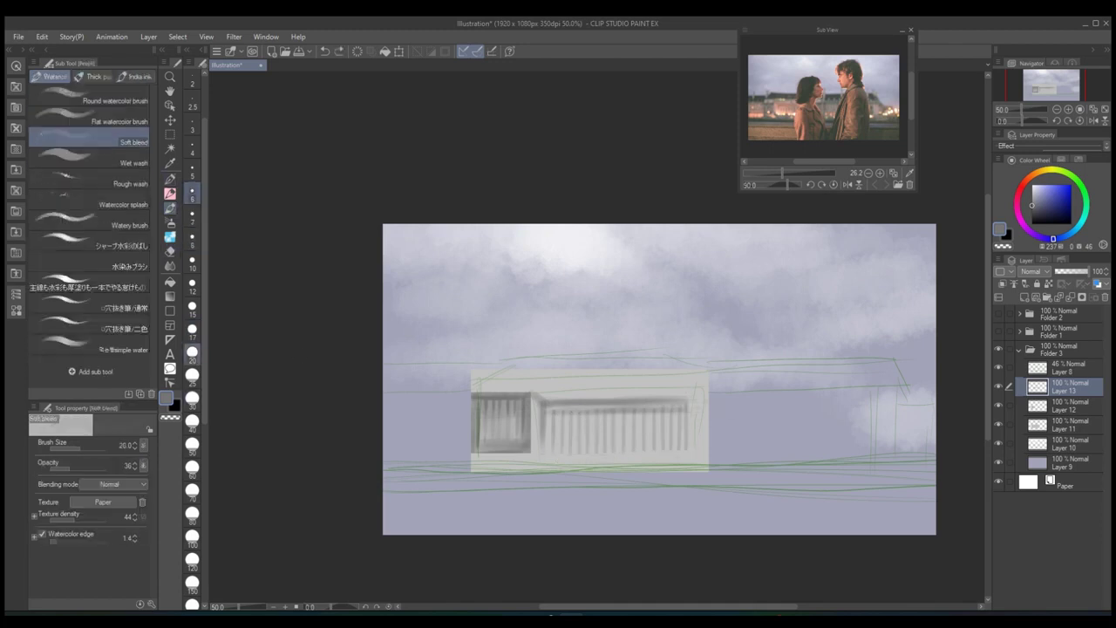
- Shade the wide window and the building's right wall and edges with a larger Soft bleed brush
key(bracketright)
key(bracketright)
key(bracketright)
key(bracketright)
key(bracketright)
key(bracketright)
key(bracketright)
drag(553, 416, 705, 456)
drag(702, 380, 703, 462)
drag(693, 403, 635, 403)
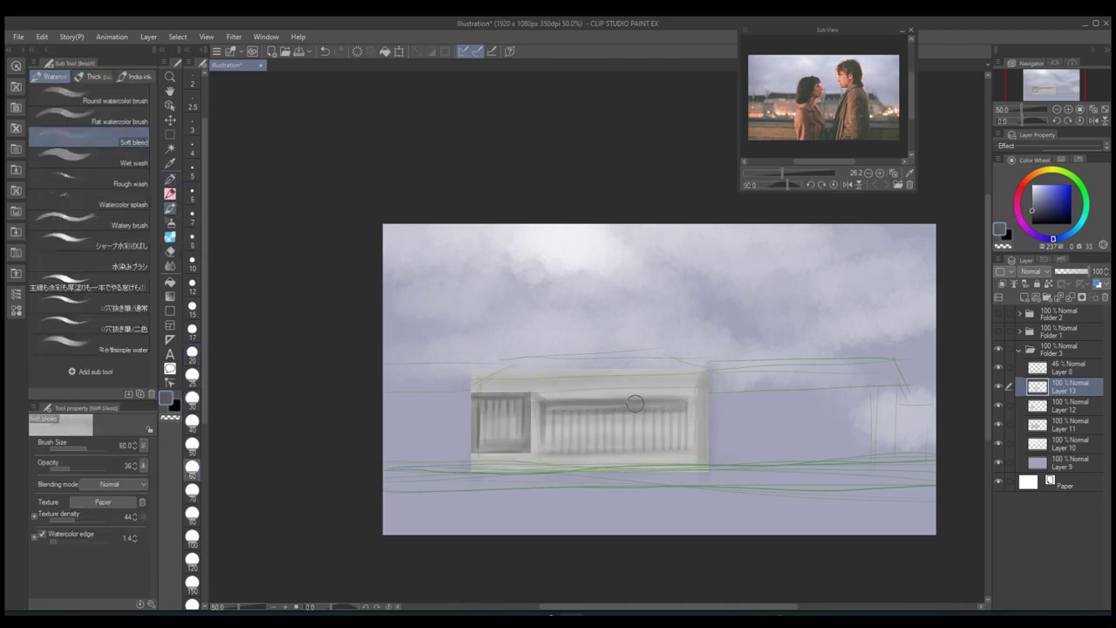
- On a new layer, draw a dark grey rectangular roof spanning the full width of the building
key(ctrl+shift+n)
click(170, 310)
click(87, 96)
click(87, 220)
alt+click(501, 423)
drag(435, 359, 730, 383)
- Cut both ends of the roof into slants with polyline selections and narrow the roof to fit the building
key(m)
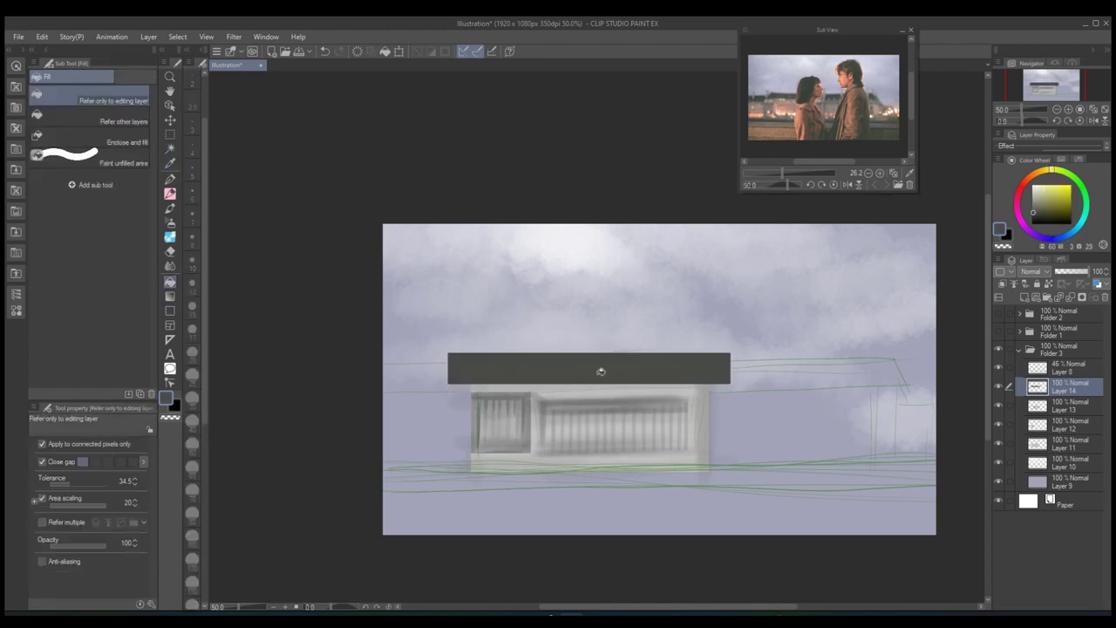
click(122, 164)
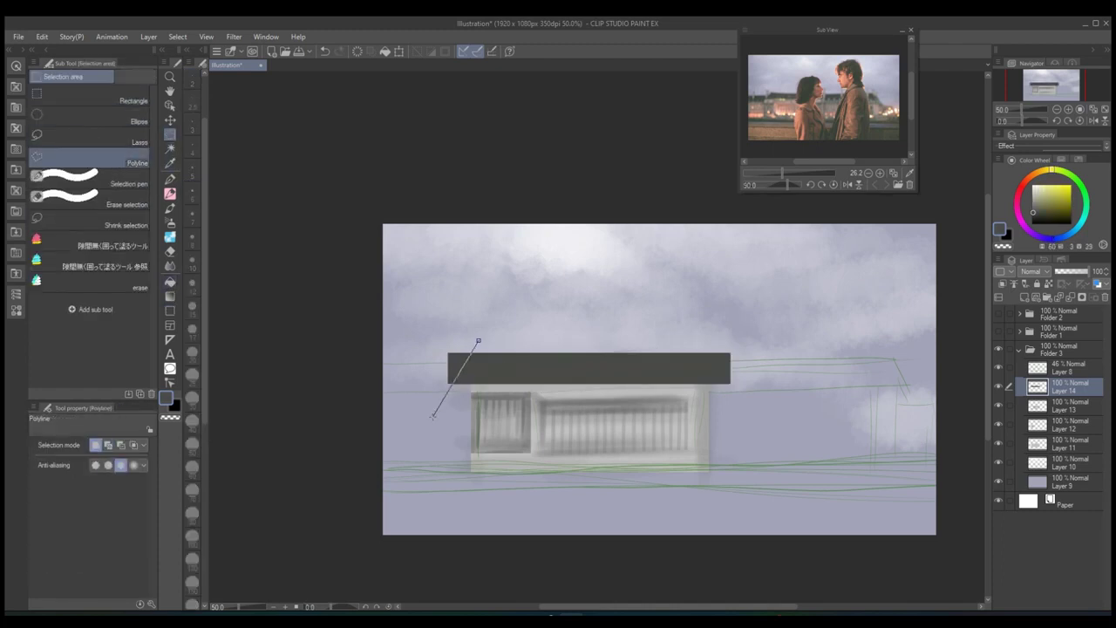
click(429, 357)
click(447, 337)
click(472, 350)
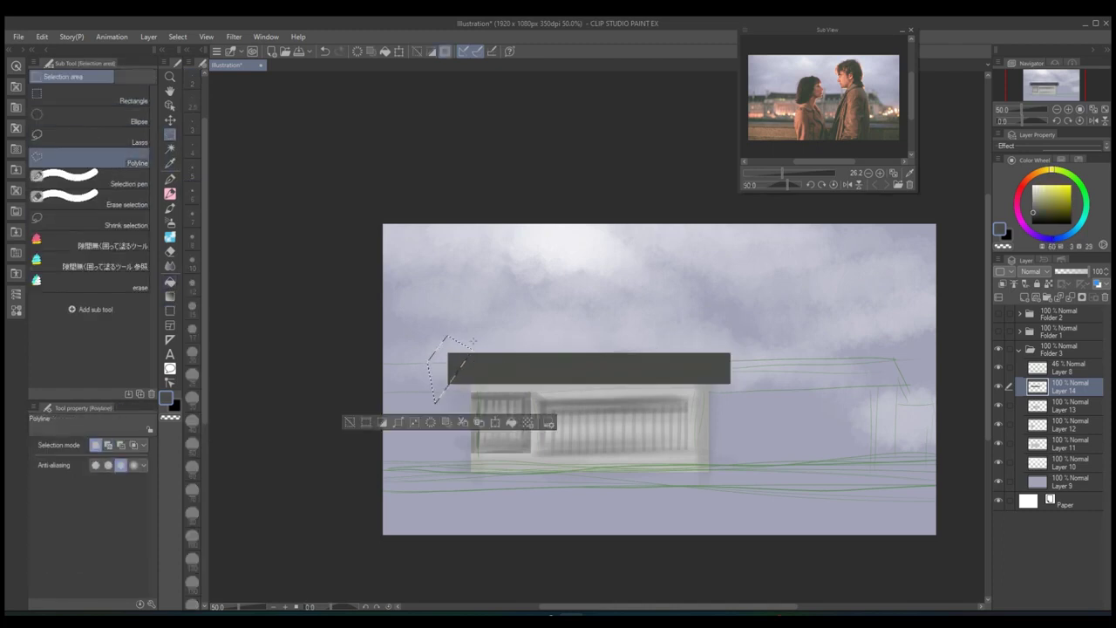
double_click(741, 403)
key(Delete)
click(428, 398)
click(474, 344)
double_click(446, 338)
key(Delete)
key(ctrl+t)
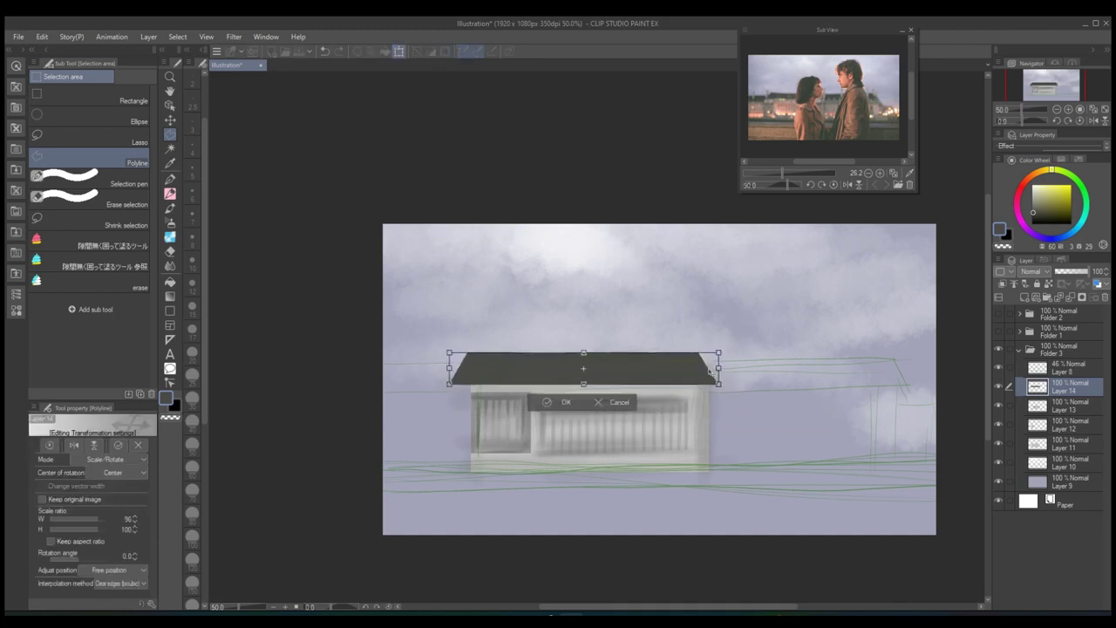
key(Return)
- Try to clear the paint outside the building's outline using an auto selection
key(w)
ctrl+click(1042, 435)
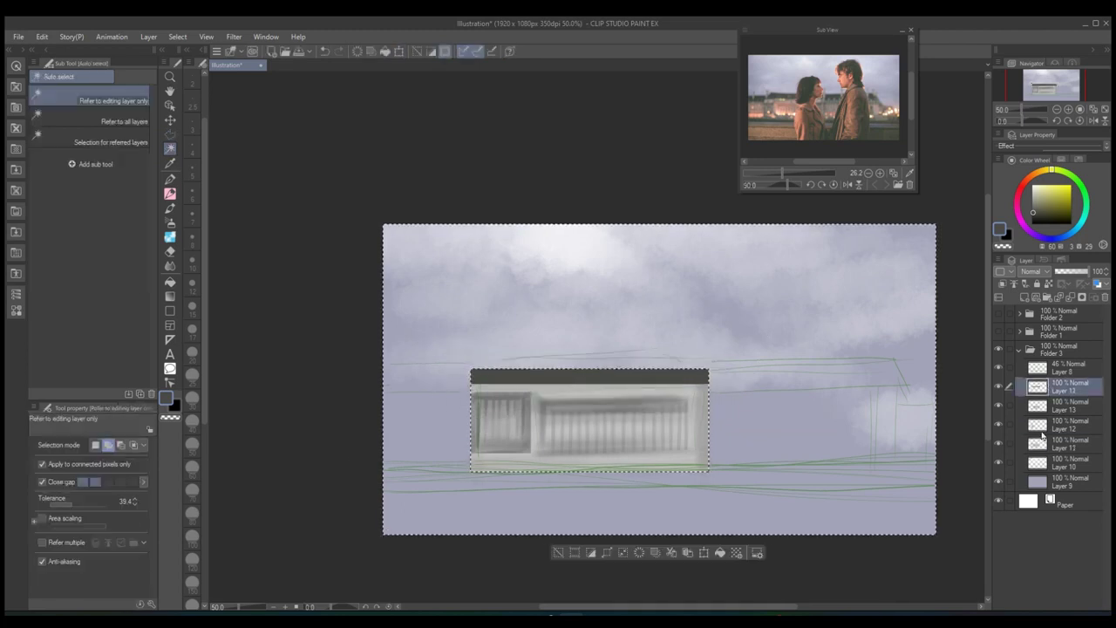
key(ctrl+z)
key(ctrl+z)
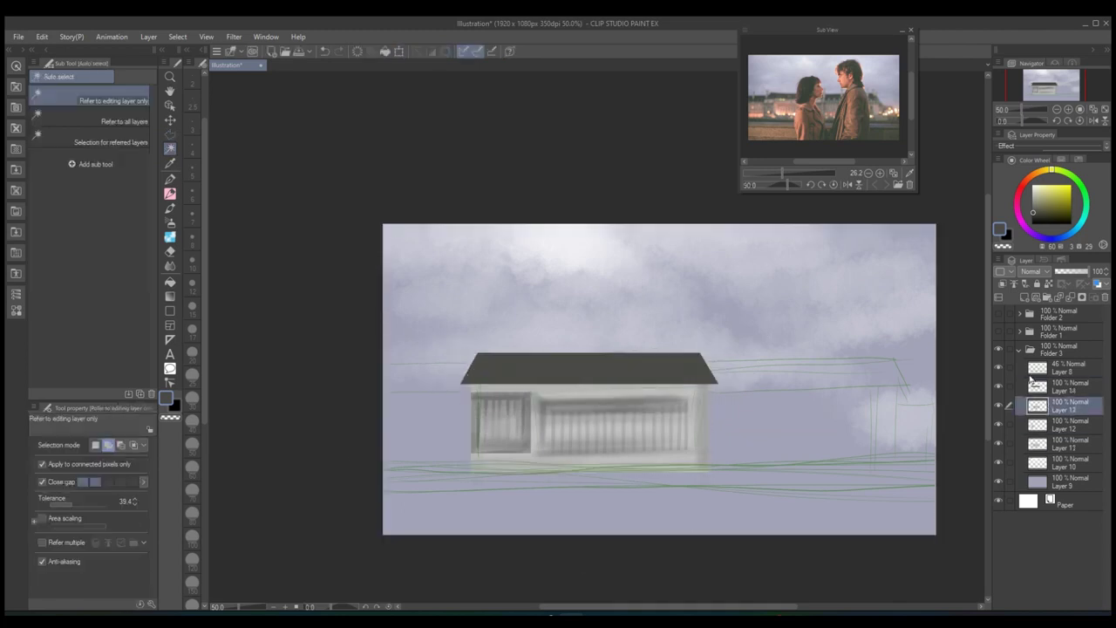
- Draw a thin pale chimney at the roof's left end with the Real G-Pen and merge the building layers
key(u)
click(1059, 161)
key(p)
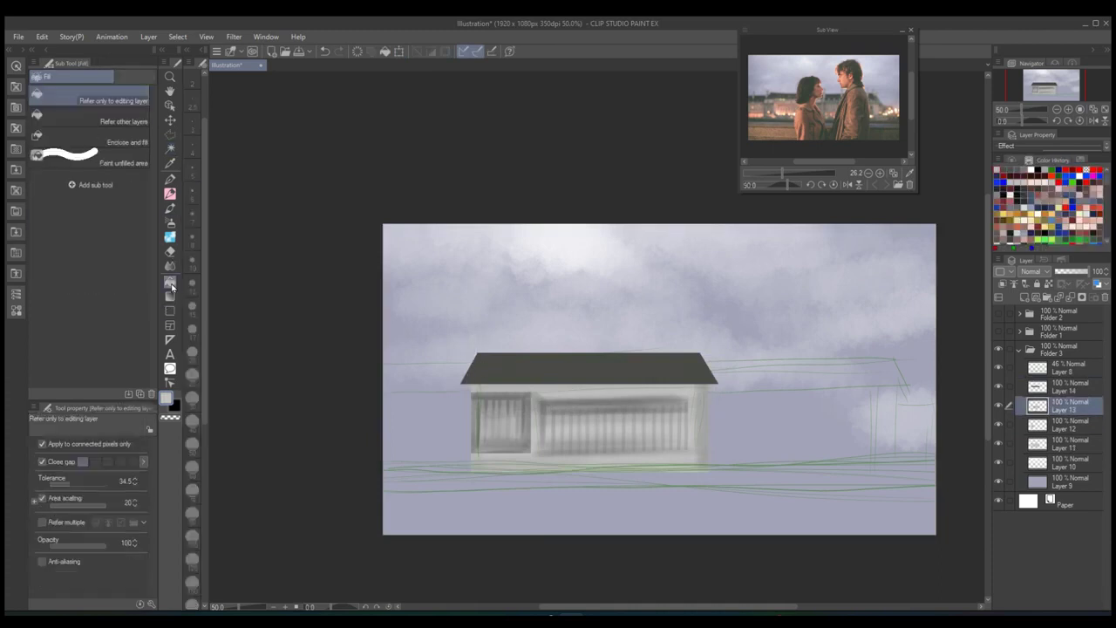
key(p)
click(1063, 387)
key(ctrl+z)
key(ctrl+z)
key(ctrl+z)
key(ctrl+z)
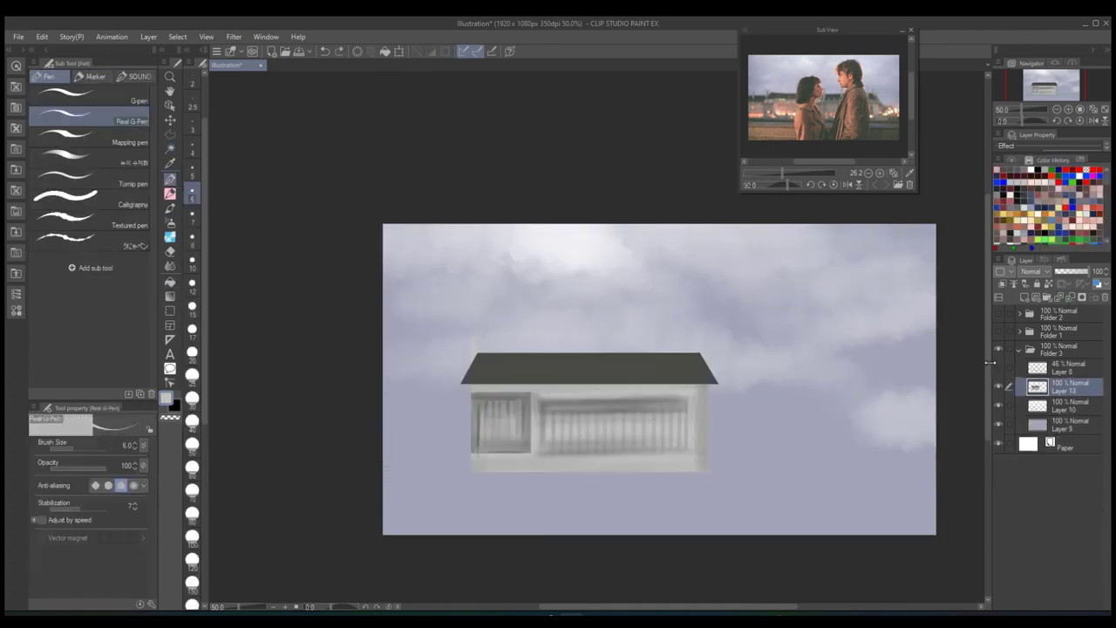
- Duplicate the building, scale the copy to 91% width and 94% height, and place it at the building's left side
key(ctrl+c)
key(ctrl+v)
key(ctrl+t)
drag(593, 418, 395, 418)
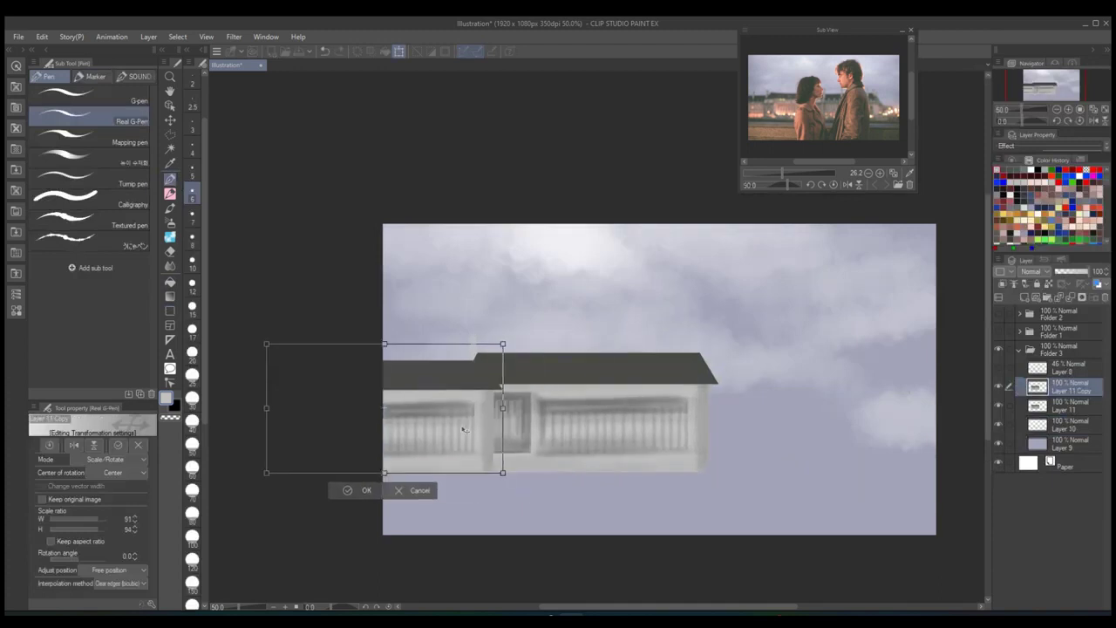
key(Return)
- Duplicate the original building, mirror it horizontally at 79% width, place it against the right side, and merge it down
key(ctrl+c)
key(ctrl+v)
key(ctrl+t)
drag(611, 419, 833, 427)
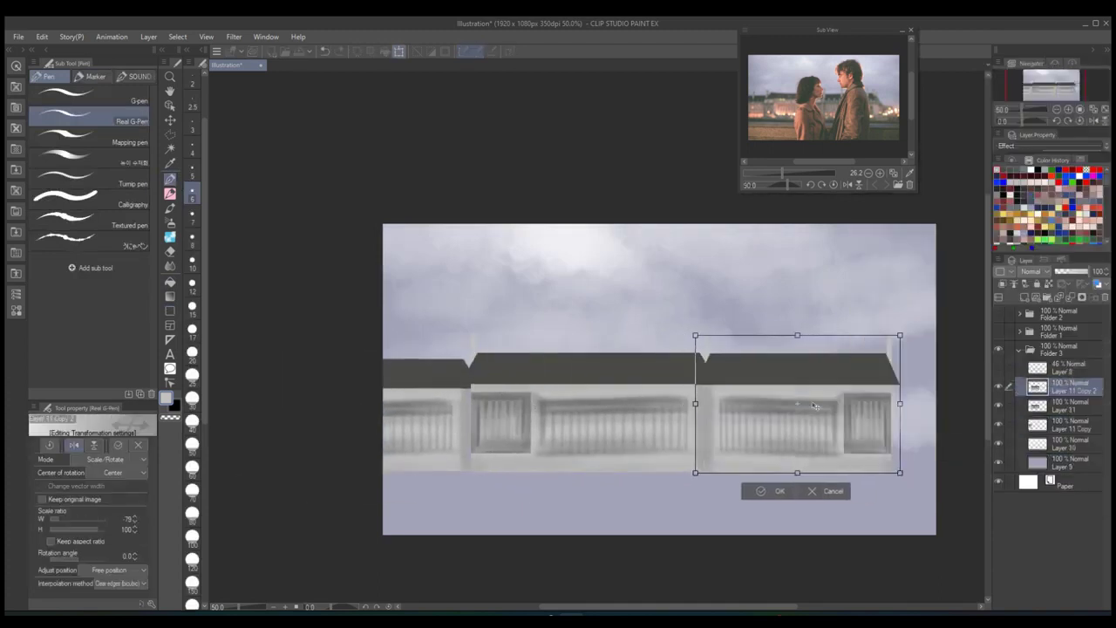
key(Return)
key(ctrl+e)
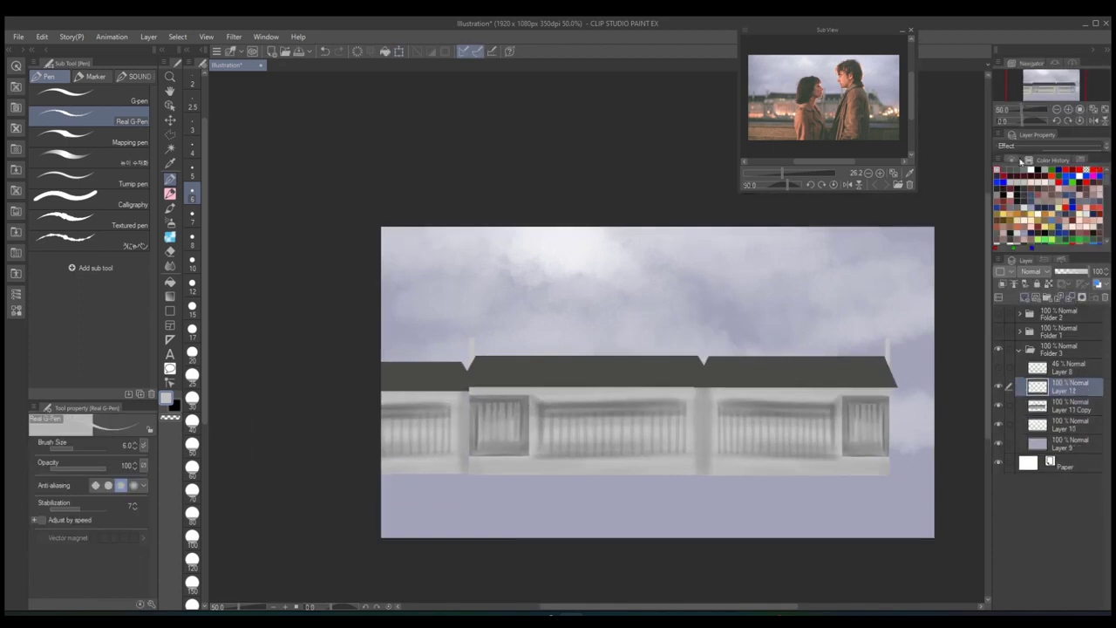
- Paint orange light over the building's windows and beside its right end with the Soft airbrush, using sizes 10 to 17 for the smaller spots
click(1027, 160)
click(1056, 190)
click(170, 221)
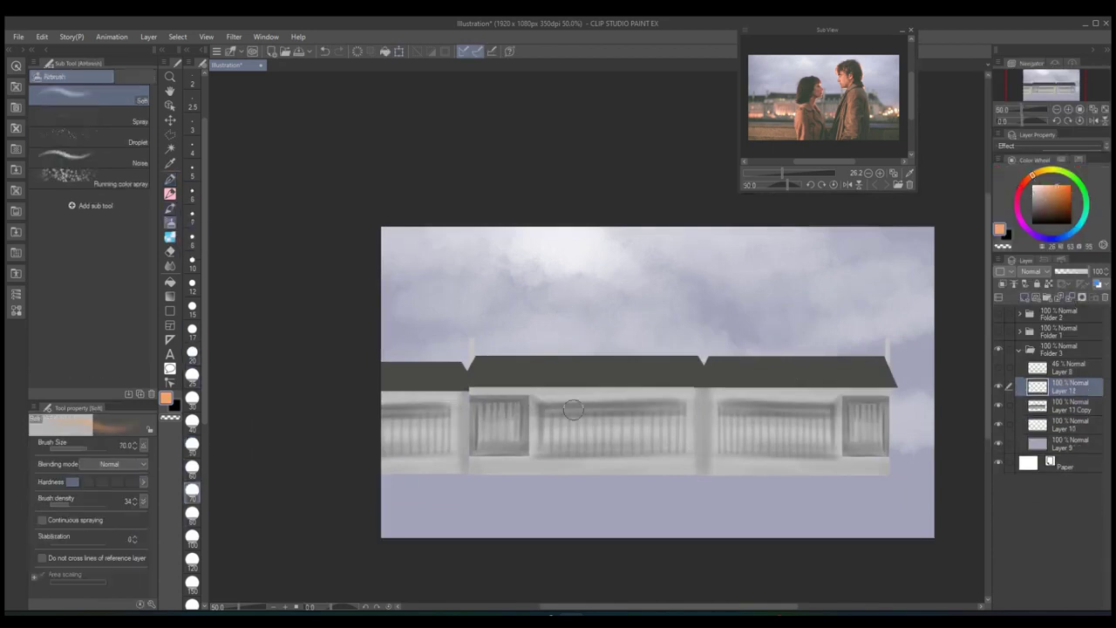
drag(555, 396, 586, 448)
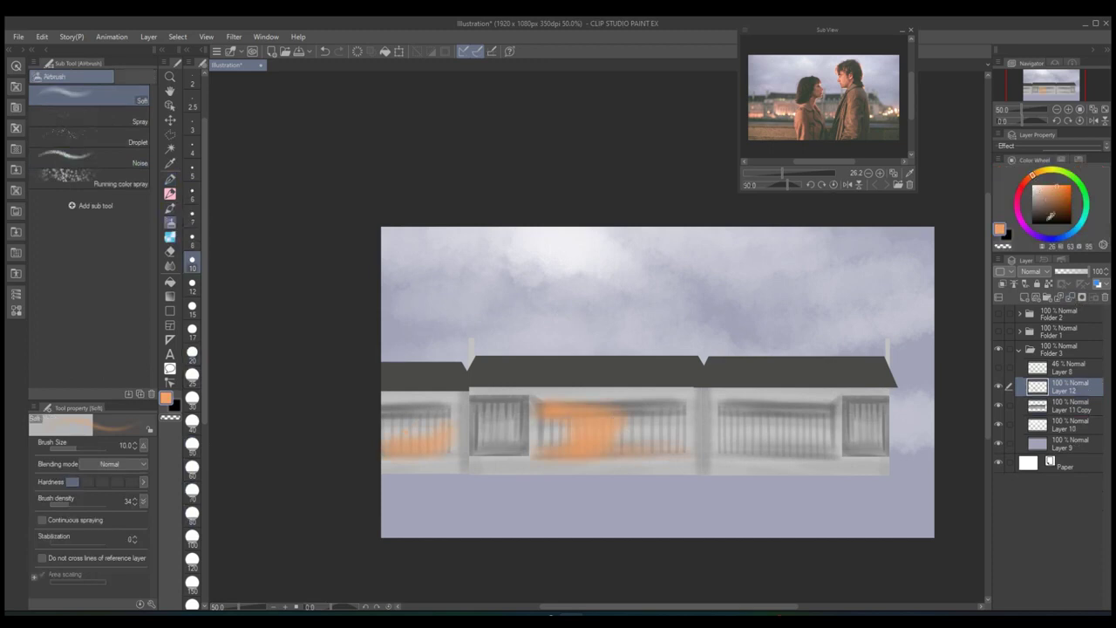
click(192, 330)
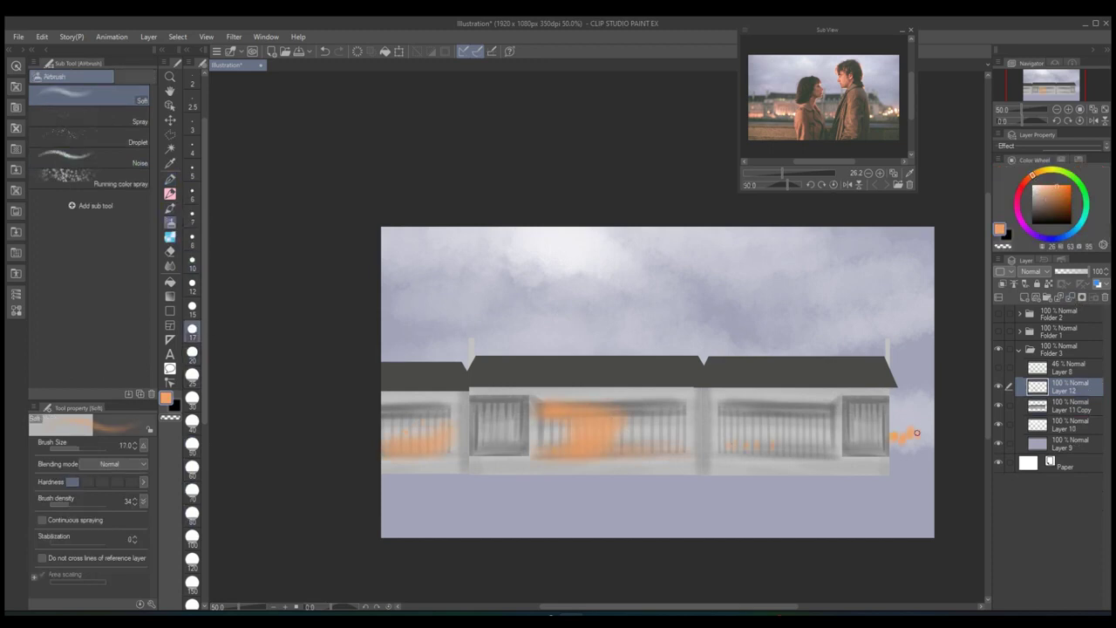
- Add a new layer and airbrush a soft pink glow over the orange window lights
click(1024, 298)
click(1016, 204)
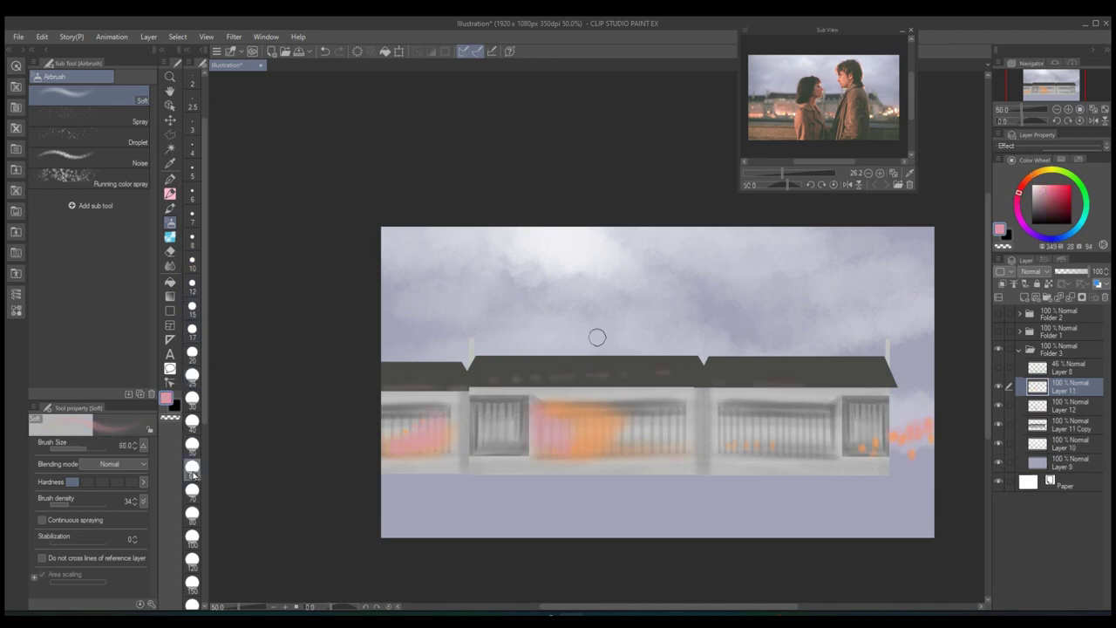
key(bracketleft)
key(bracketleft)
key(bracketleft)
key(bracketleft)
key(bracketleft)
- Set the orange light layer to Glow dodge at 37% opacity and the pink light layer to Glow dodge at 64%
click(1029, 271)
click(1074, 393)
click(1028, 272)
click(1031, 426)
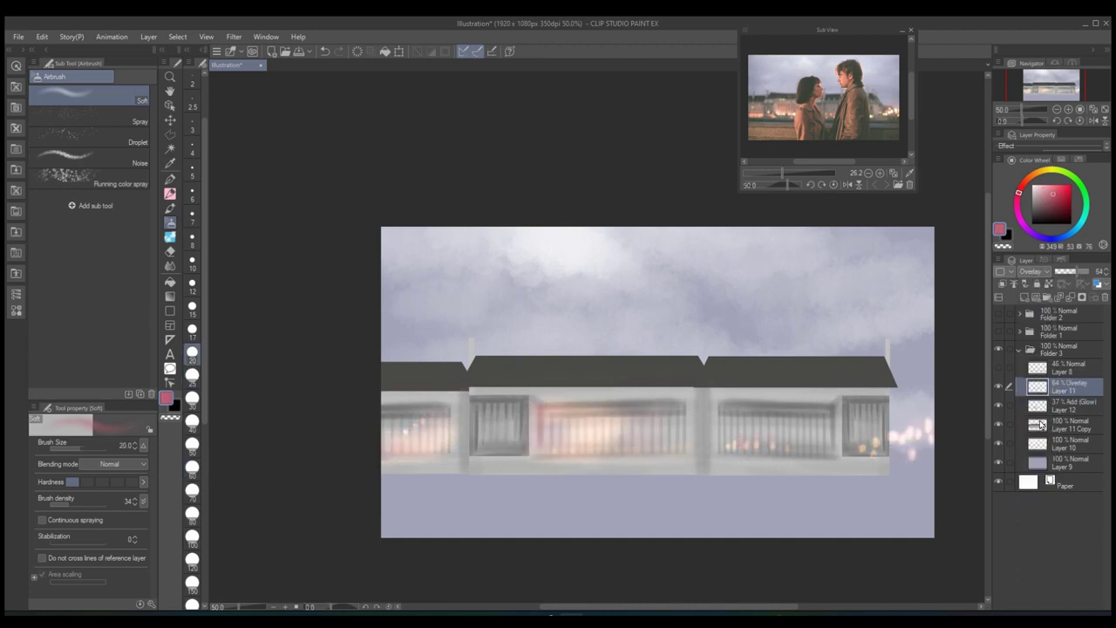
click(1029, 271)
click(1029, 360)
click(1029, 271)
click(1035, 382)
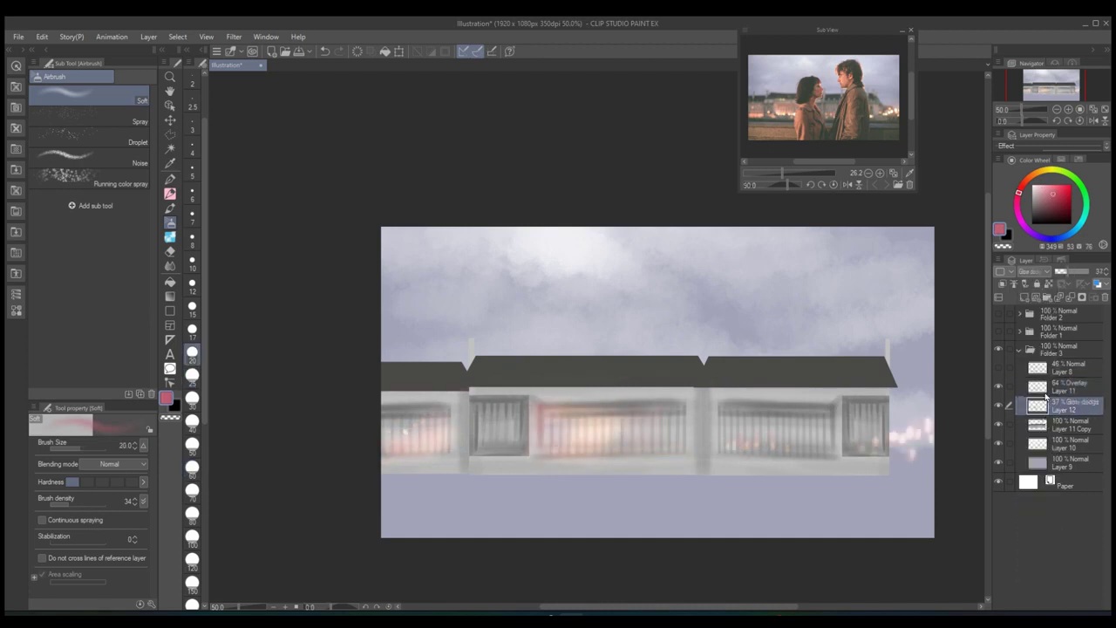
click(1029, 271)
click(1036, 405)
- Sample an orange from the reference photo and airbrush it over the window lights on a new Overlay layer
click(171, 162)
click(767, 124)
click(170, 222)
click(1029, 271)
click(1031, 415)
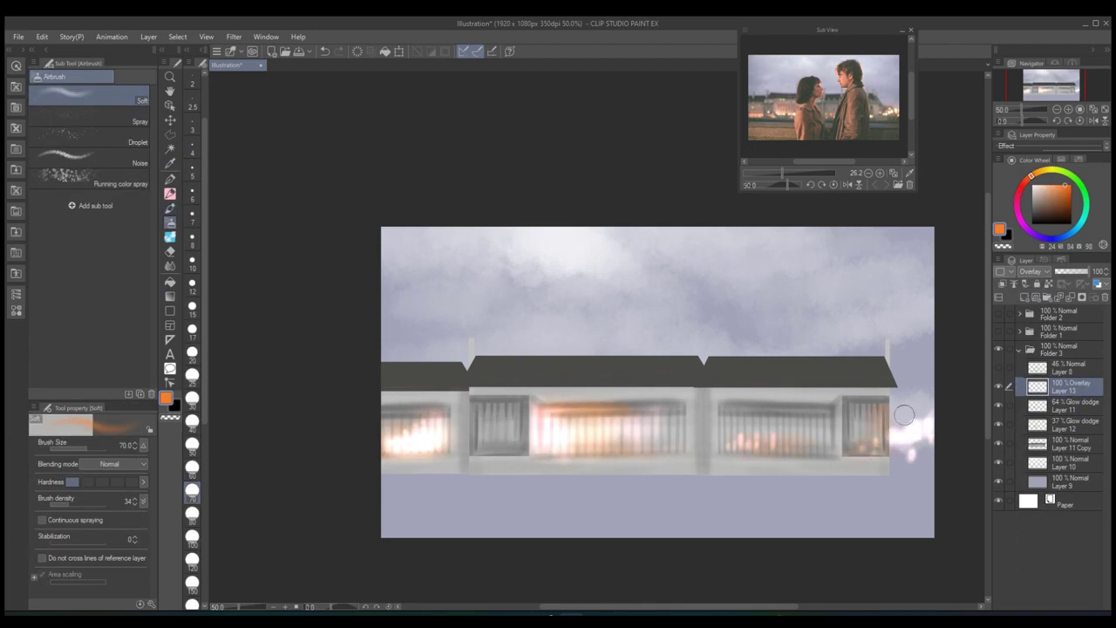
- Blur the building layer with the Blur tool at size 250
ctrl+click(562, 380)
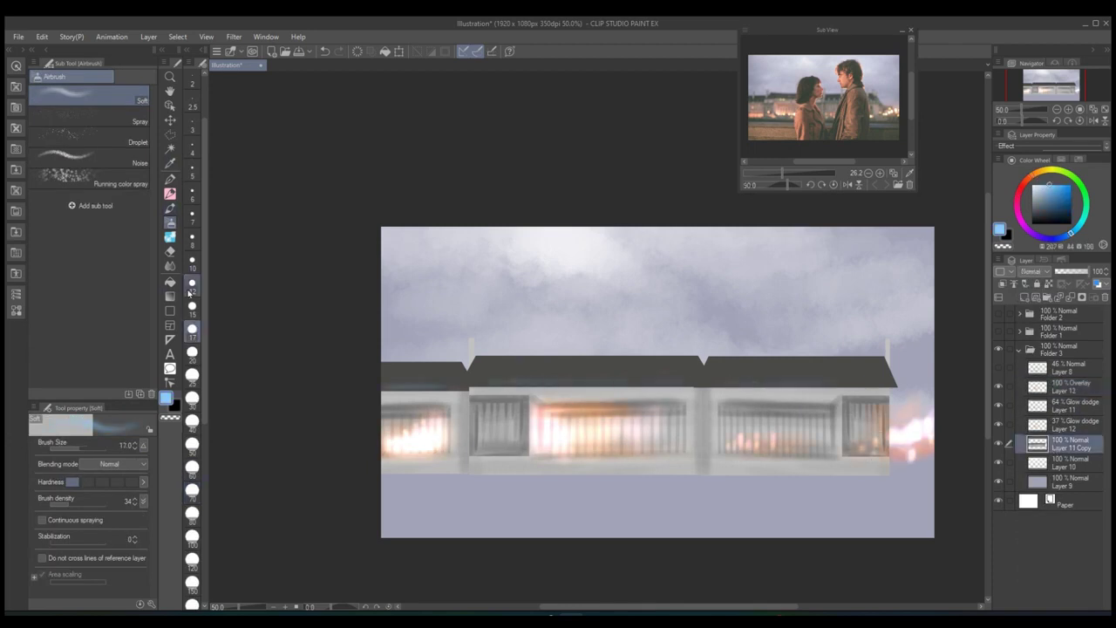
key(j)
drag(567, 457, 871, 366)
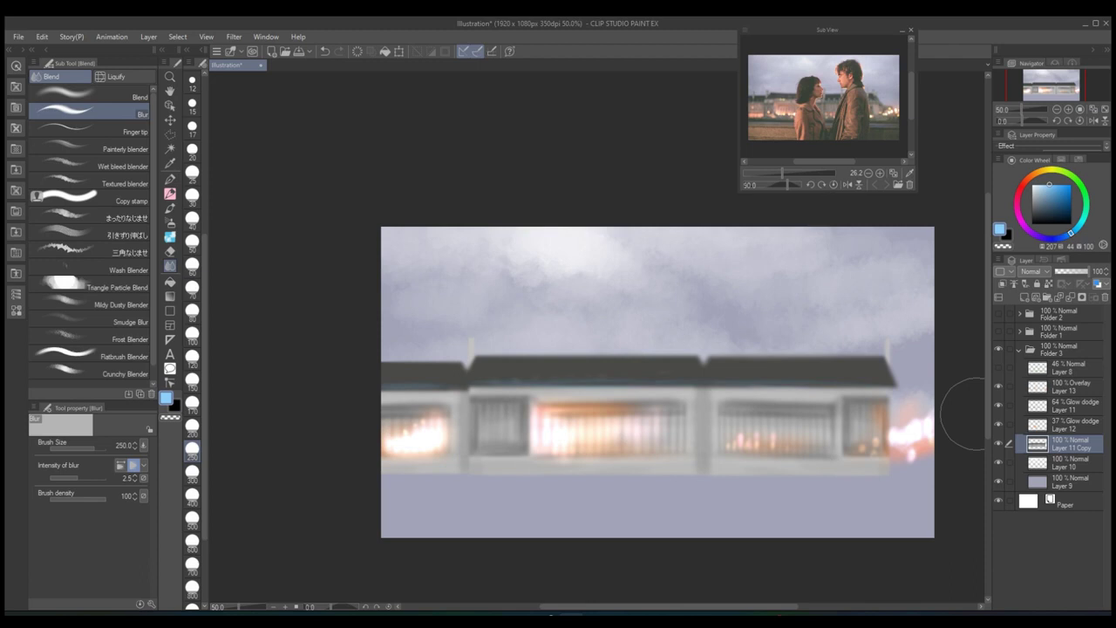
- Airbrush small orange lights at the narrow left window on the Overlay layer and darken the roofs
key(b)
ctrl+click(511, 431)
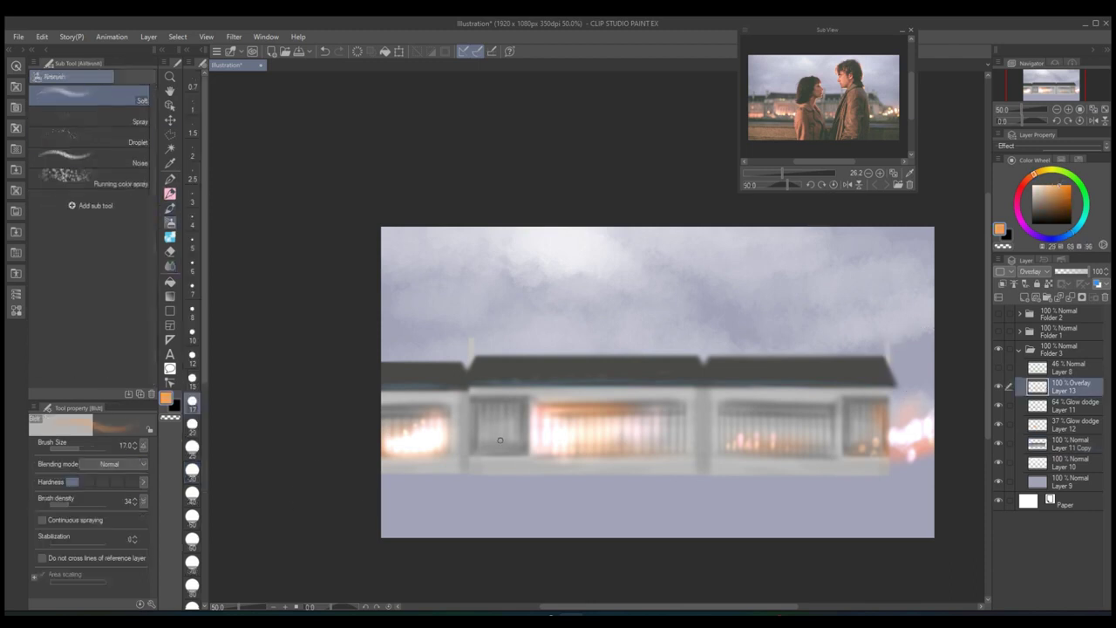
alt+click(470, 380)
drag(383, 374, 863, 364)
- Add a new layer and airbrush a grey chimney at the roof gap and small pale dormers along the right roof
key(ctrl+shift+n)
alt+click(713, 349)
key(bracketleft)
alt+click(789, 379)
mouse_move(698, 390)
mouse_down()
mouse_move(866, 390)
mouse_move(480, 387)
mouse_up()
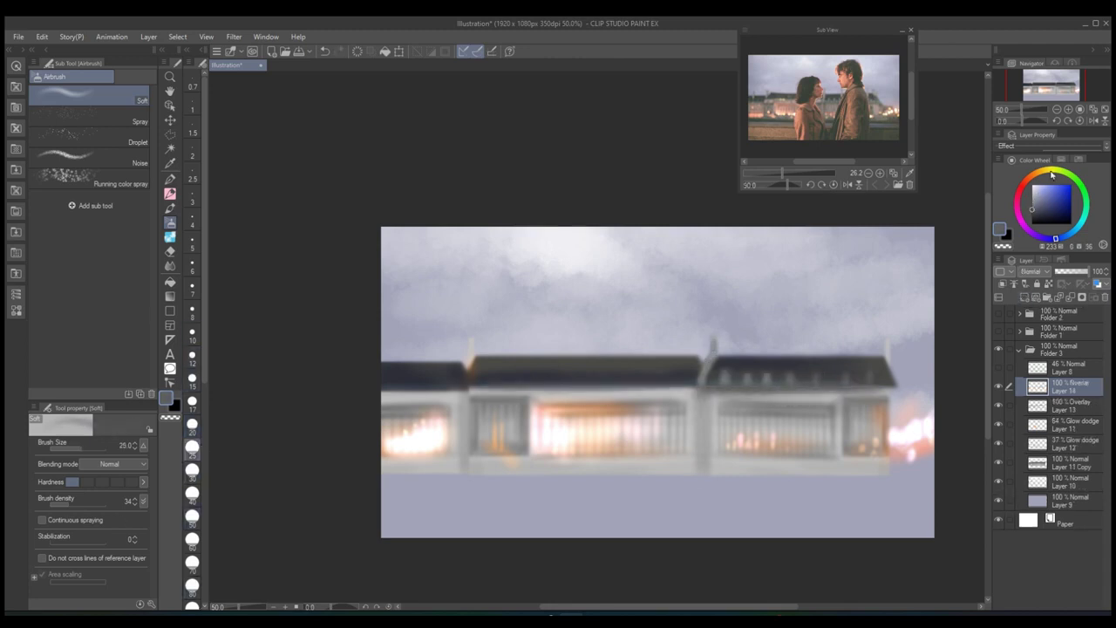
- Add a new Glow dodge layer and airbrush yellow-orange glints at the narrow left window and above the middle window
key(ctrl+shift+n)
key(bracketright)
key(bracketright)
click(1033, 271)
click(1037, 395)
alt+click(441, 450)
click(495, 447)
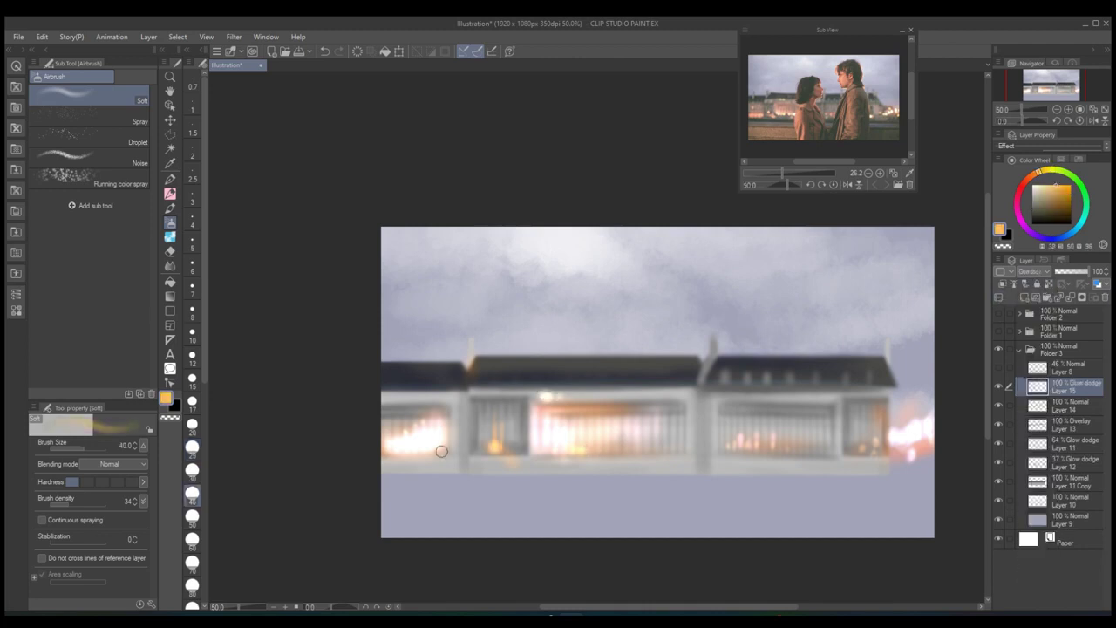
- Soften the building's walls and roofs further with the blending tool on the building layer
click(1055, 482)
key(j)
drag(448, 413, 702, 372)
- Erase the bright glow beyond the building's right end from the 37% Glow dodge layer
click(1059, 462)
key(e)
drag(915, 436, 903, 453)
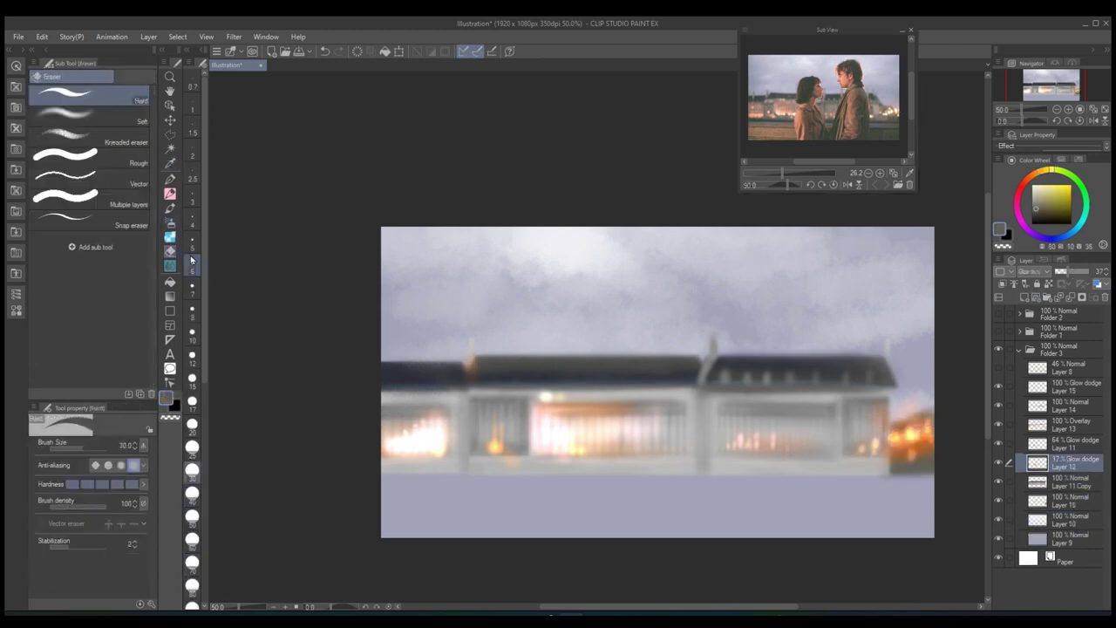
key(e)
key(alt+bracketright)
- Darken the building layer with a Level Correction
click(1046, 482)
click(41, 36)
mouse_move(122, 318)
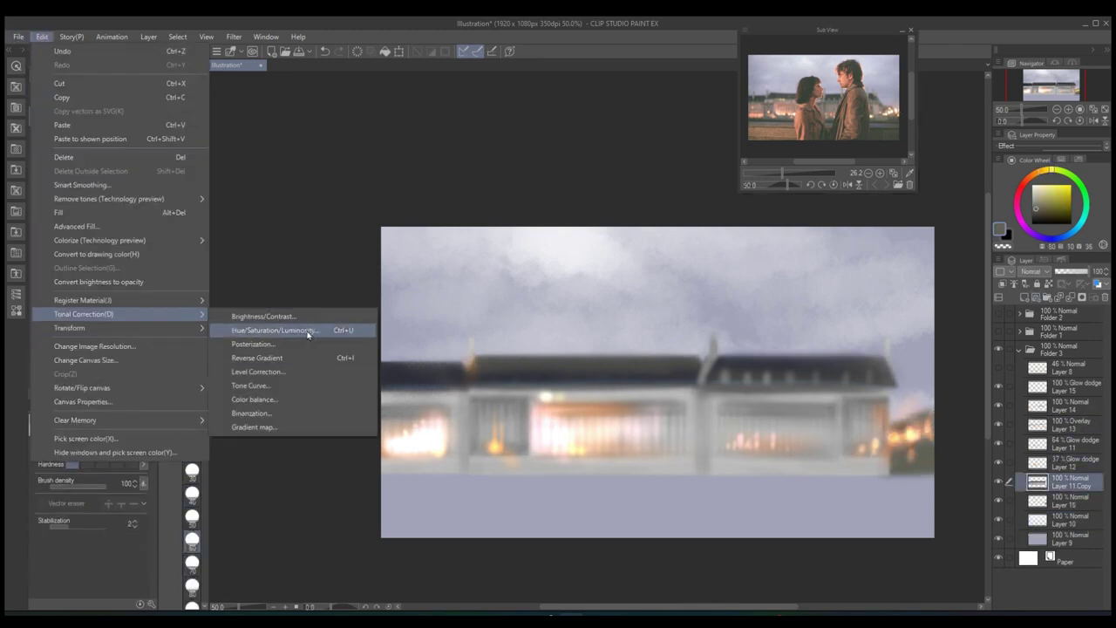
click(299, 369)
drag(546, 184, 521, 237)
key(Return)
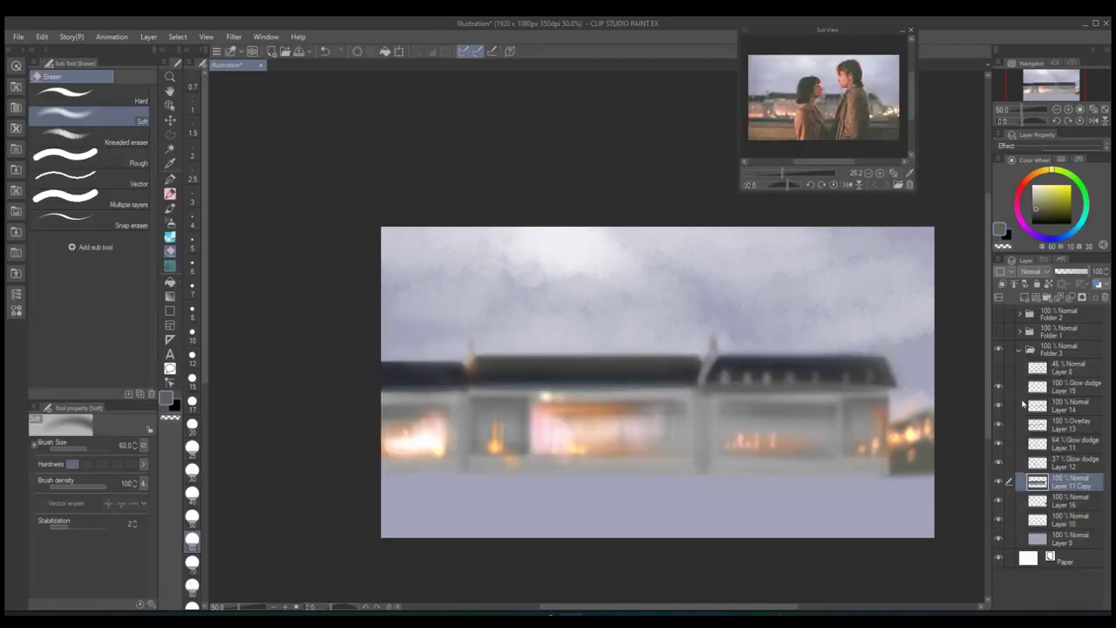
- Shade the building with dark blue airbrush on a new Multiply layer at 67% opacity, placed directly below the Overlay layer
click(1051, 386)
click(1057, 235)
key(b)
mouse_move(388, 401)
mouse_down()
mouse_move(535, 424)
mouse_move(872, 409)
mouse_up()
click(1028, 271)
click(1039, 393)
drag(1040, 393, 1044, 443)
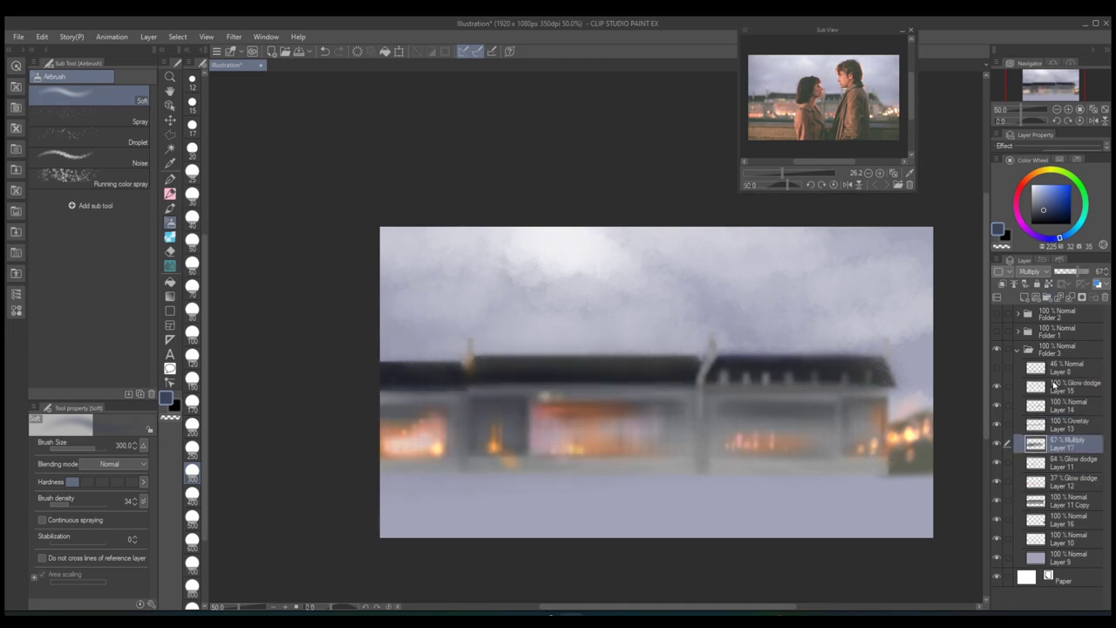
- Set the two lower Glow dodge layers to 25% and 87% opacity and move the Multiply layer beneath them
click(1046, 481)
drag(1085, 271, 1074, 271)
click(1065, 424)
key(e)
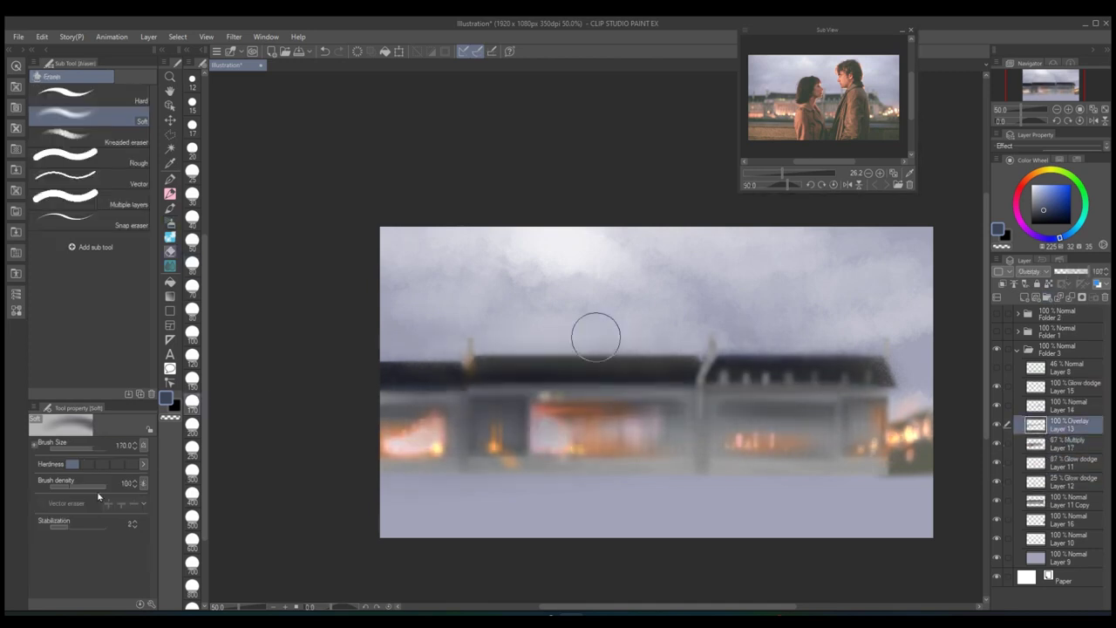
drag(1038, 446, 1042, 481)
- Airbrush a salmon-pink glow across the middle and right windows on the 87% Glow dodge layer
click(1059, 443)
key(b)
alt+click(573, 428)
drag(540, 427, 758, 431)
- Reduce the airbrush to size 30 and dab pale yellow light spots over the windows and the left roof
key(bracketleft)
key(bracketleft)
key(bracketleft)
key(bracketleft)
key(bracketleft)
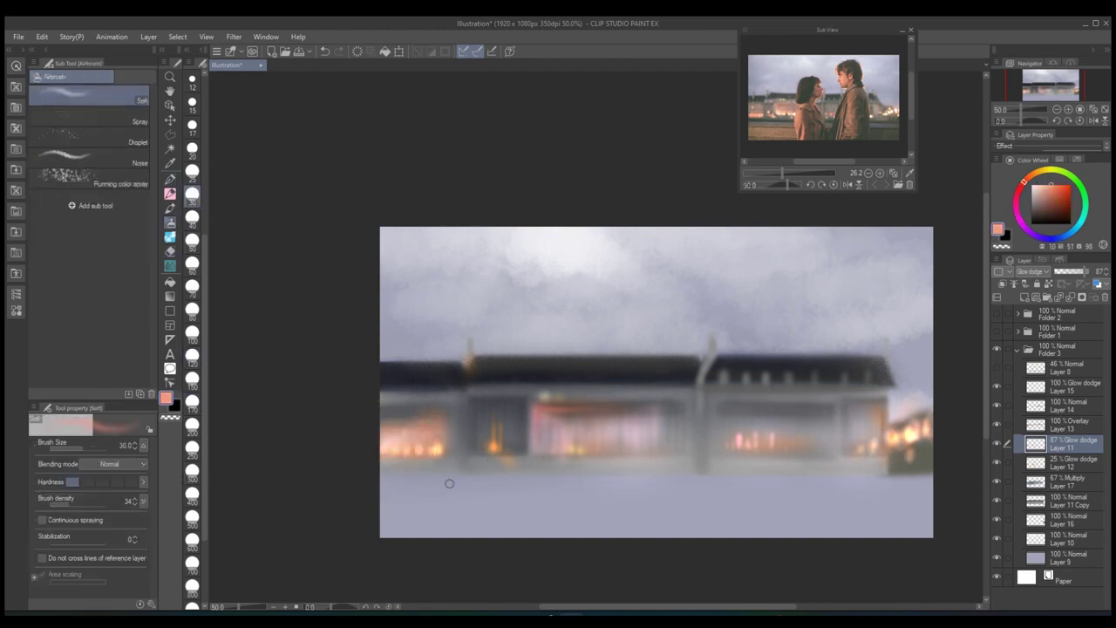
alt+click(549, 396)
click(551, 397)
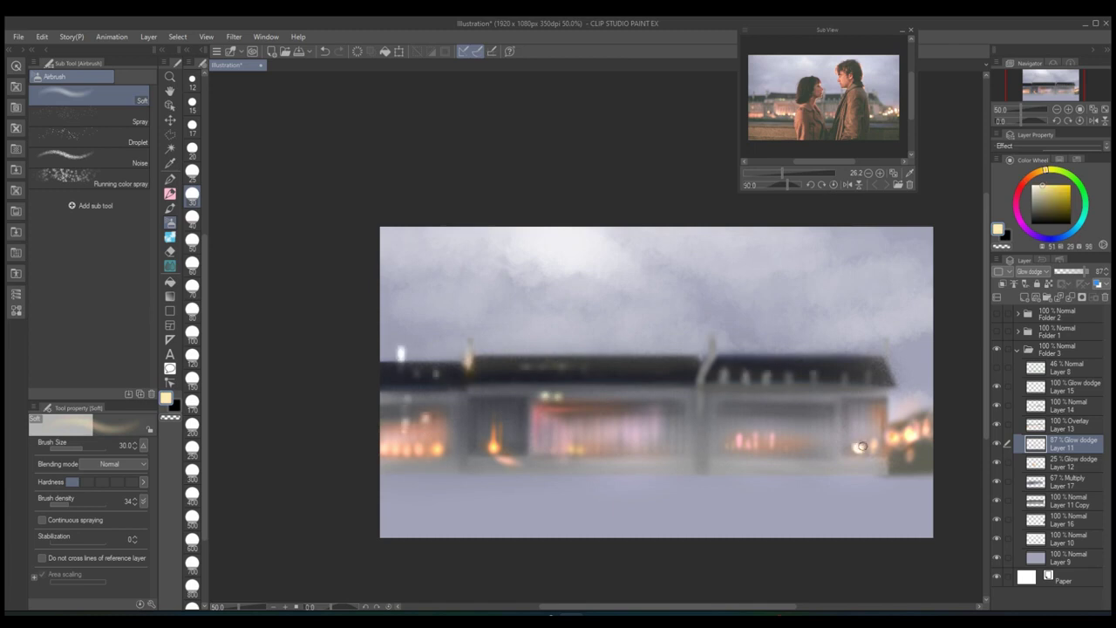
- Add a new layer and paint an uneven dark line along the building's base with the flat brush at size 150
alt+click(697, 419)
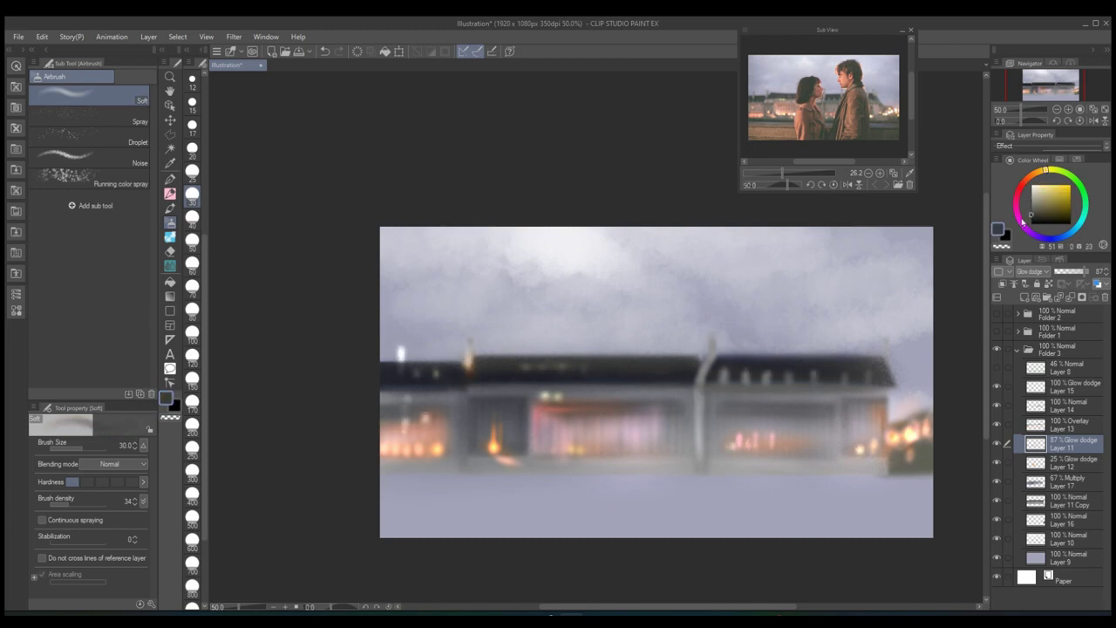
key(ctrl+shift+n)
key(ctrl+shift+n)
click(170, 208)
click(92, 76)
click(53, 77)
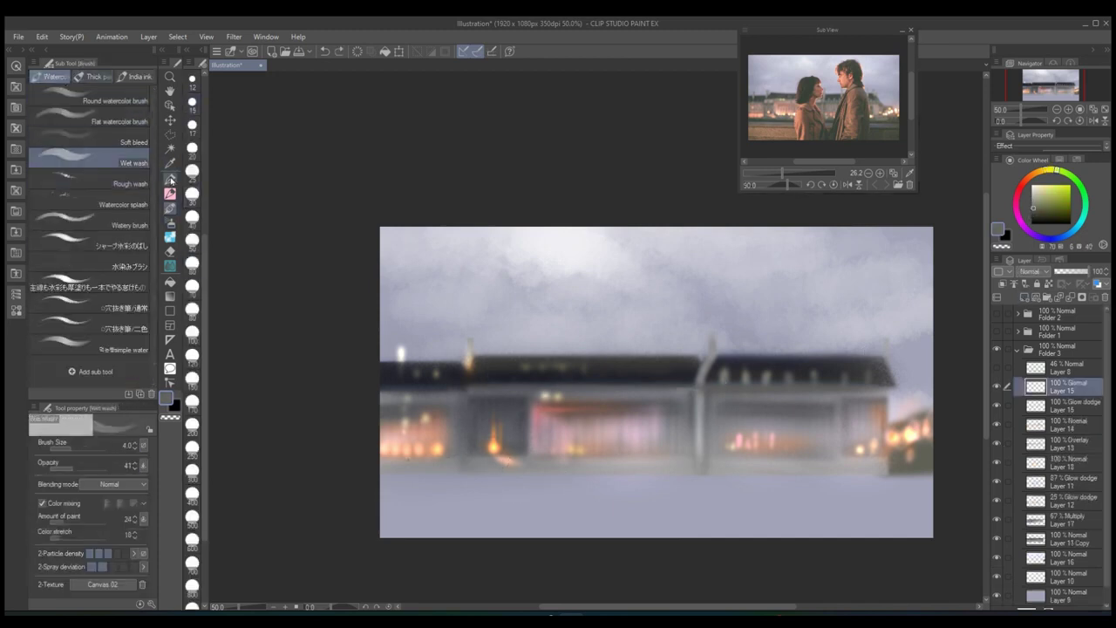
key(b)
click(193, 355)
drag(470, 464, 380, 462)
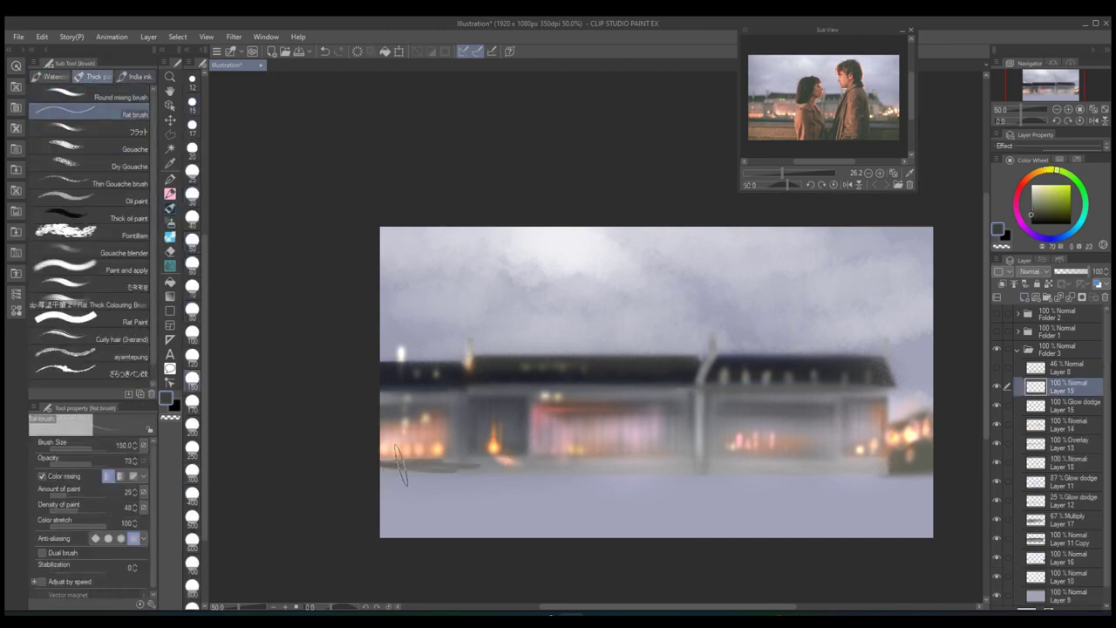
mouse_move(542, 458)
mouse_down()
mouse_move(920, 457)
mouse_move(797, 469)
mouse_up()
key(e)
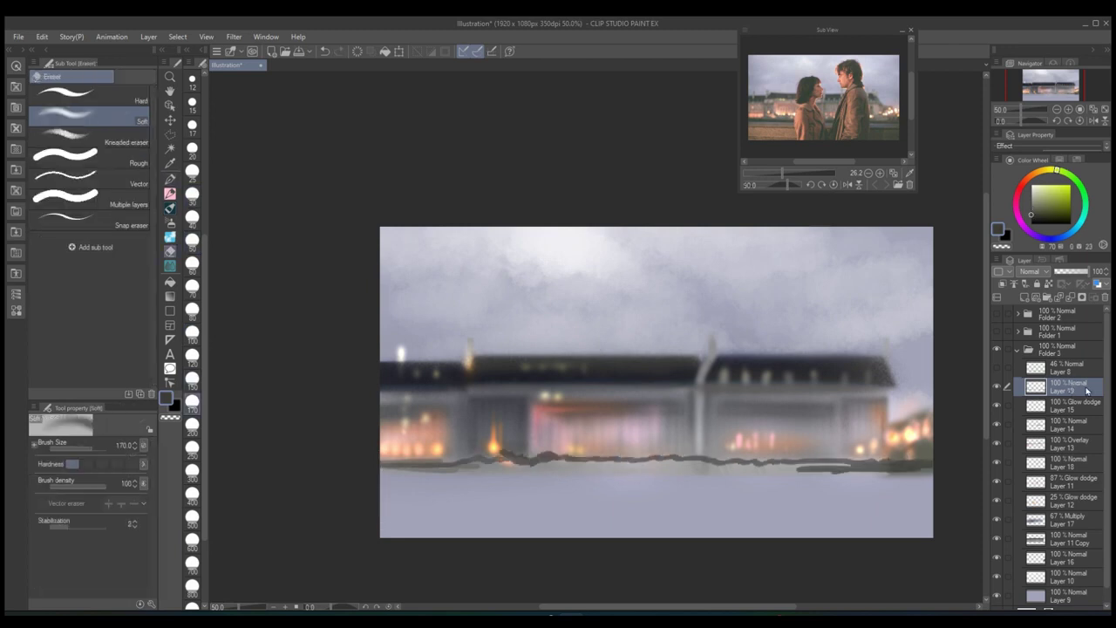
- Fill the area below the line with dark grey and soften its upper edge with the Textured blender at size 30
key(g)
click(588, 488)
key(j)
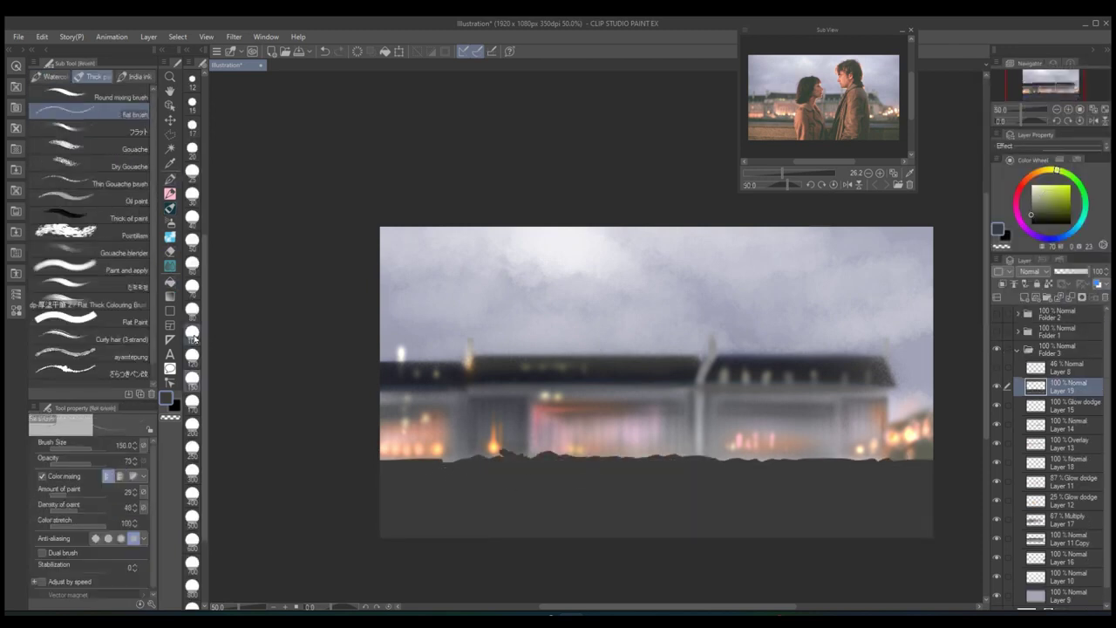
key(bracketleft)
key(bracketleft)
key(bracketleft)
key(bracketleft)
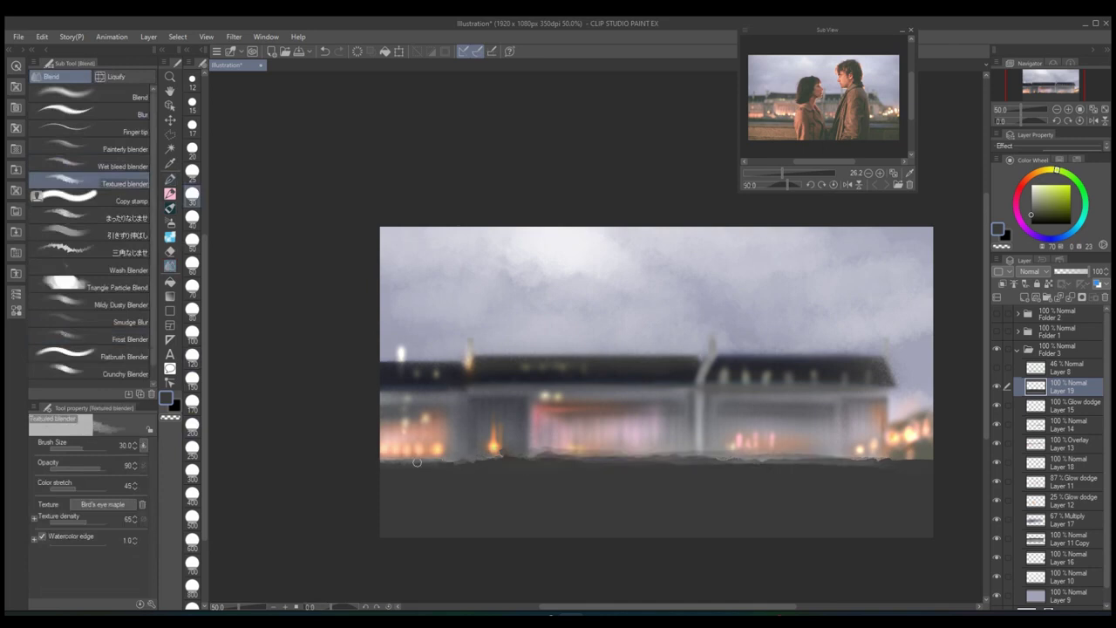
- Draw a line across the dark bank on a new layer and fill the area below it with lavender
key(b)
alt+click(598, 249)
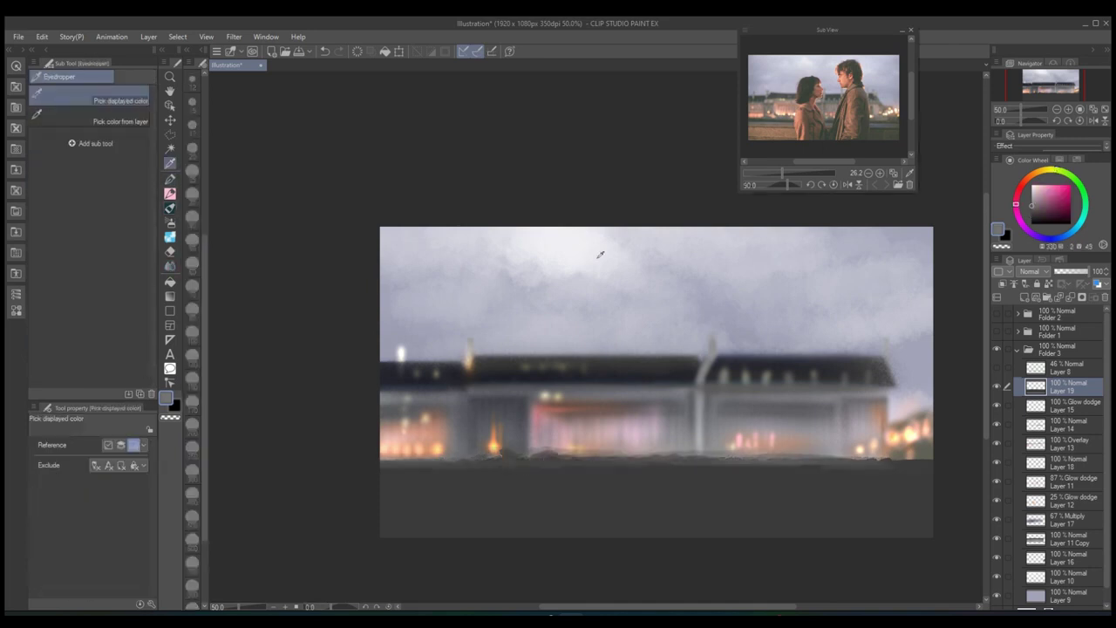
click(1030, 296)
drag(380, 476, 933, 469)
key(g)
click(468, 527)
- Straighten the lavender area's upper edge by deleting a thin polyline selection along it, and deselect
key(m)
click(362, 478)
click(946, 478)
click(945, 465)
double_click(362, 466)
key(Delete)
key(ctrl+d)
- Add a new layer and airbrush soft pink and dark blue tones over the lavender area at size 170
click(1028, 296)
key(b)
key(bracketright)
mouse_move(645, 488)
mouse_down()
mouse_move(924, 493)
mouse_move(663, 502)
mouse_move(401, 488)
mouse_move(567, 492)
mouse_up()
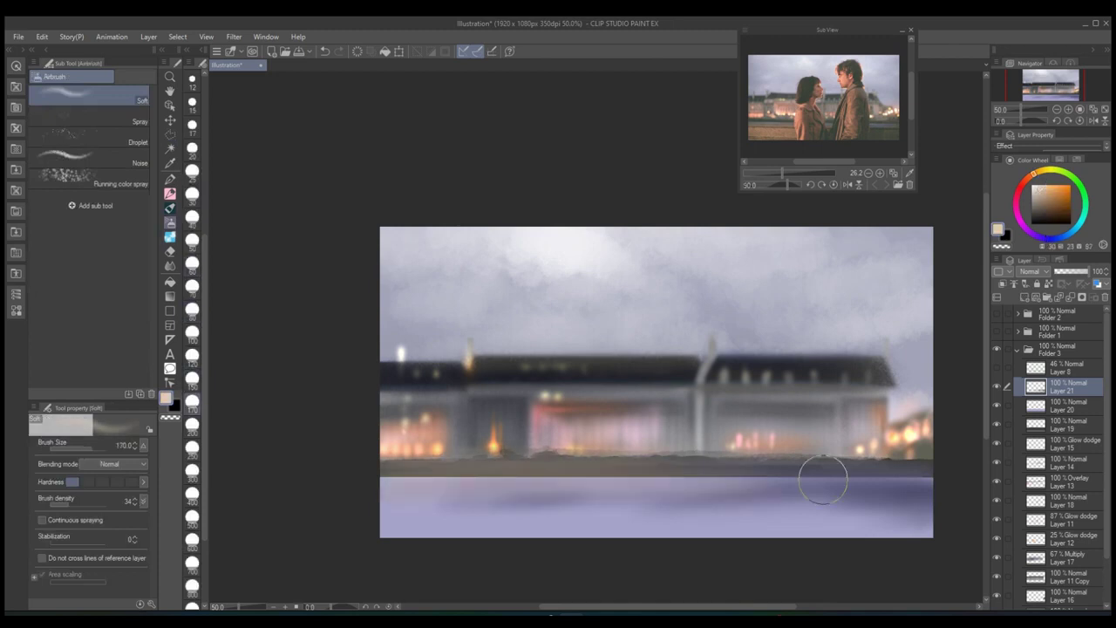
- Outline the bottom strip of the canvas with a polyline selection on a new layer, fill it with brown, and deselect
key(ctrl+shift+n)
key(m)
click(365, 487)
click(952, 493)
click(946, 547)
double_click(361, 547)
click(170, 281)
click(555, 523)
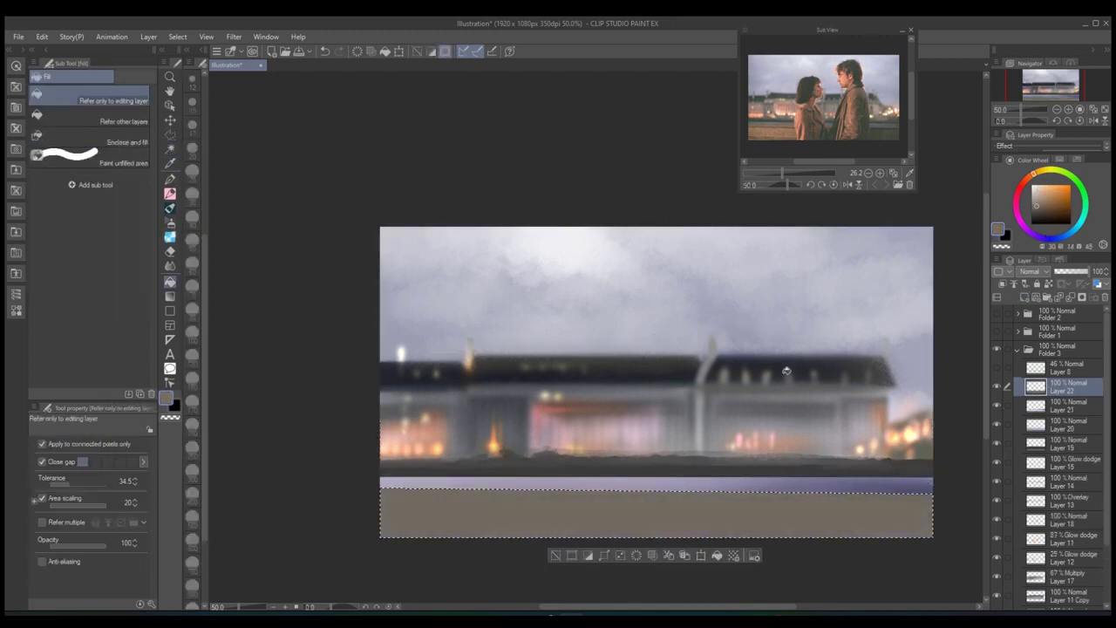
key(ctrl+d)
key(m)
click(371, 493)
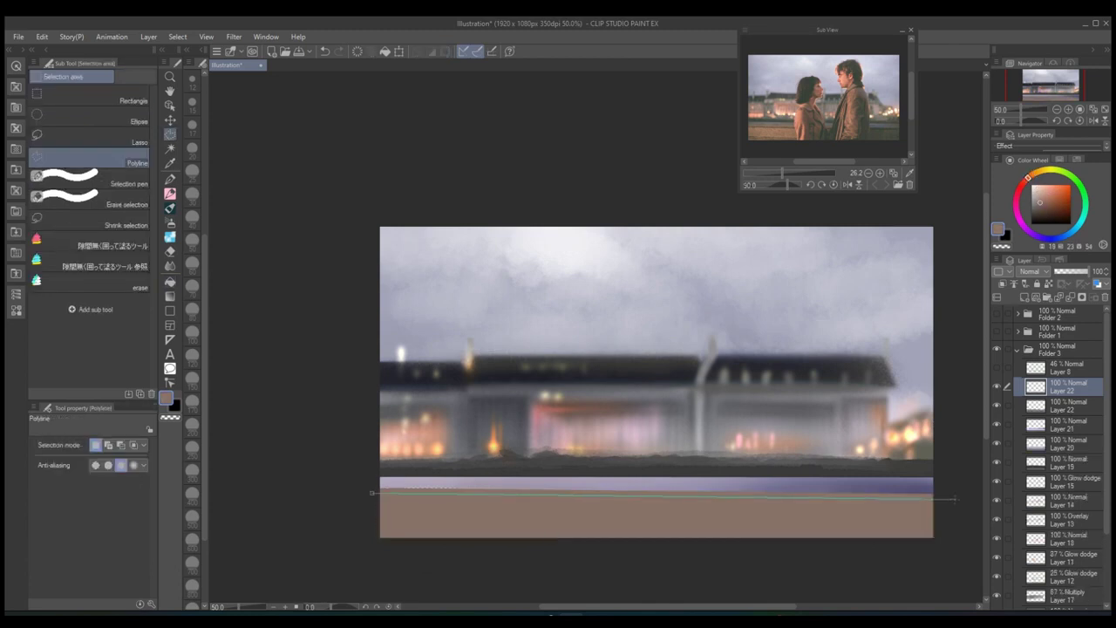
click(946, 506)
click(945, 447)
click(375, 438)
click(371, 493)
key(b)
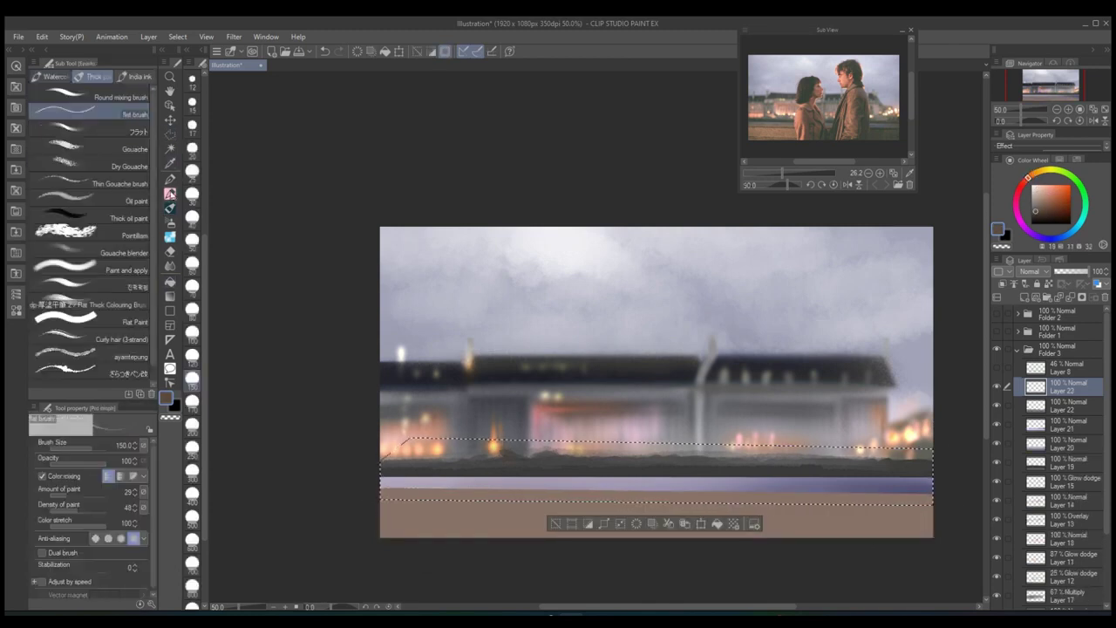
- Paint a thin dark brown strip along the brown ground's upper edge on a new layer using a polyline selection, clearing the excess paint above it
key(ctrl+shift+n)
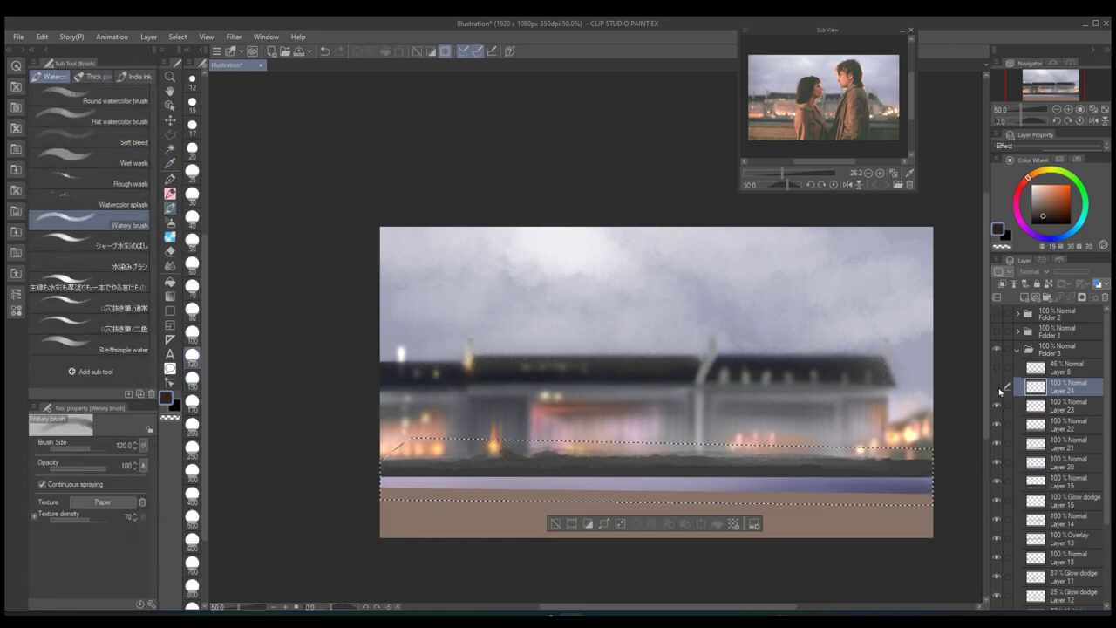
key(ctrl+d)
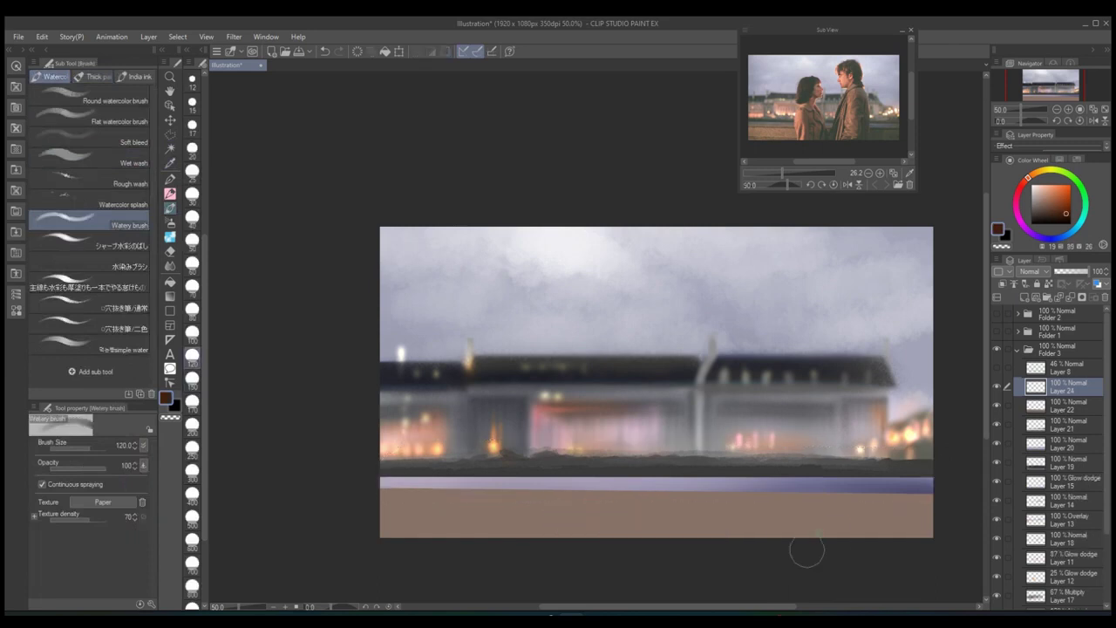
key(m)
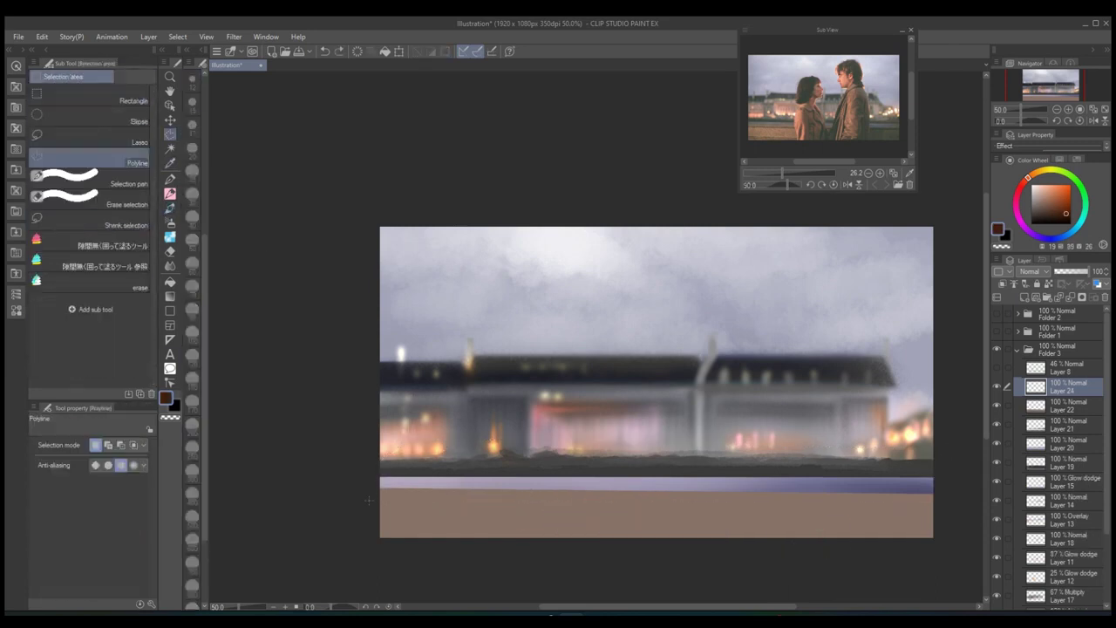
double_click(371, 502)
key(b)
mouse_move(393, 475)
mouse_down()
mouse_move(785, 488)
mouse_move(910, 456)
mouse_move(774, 506)
mouse_move(369, 515)
mouse_up()
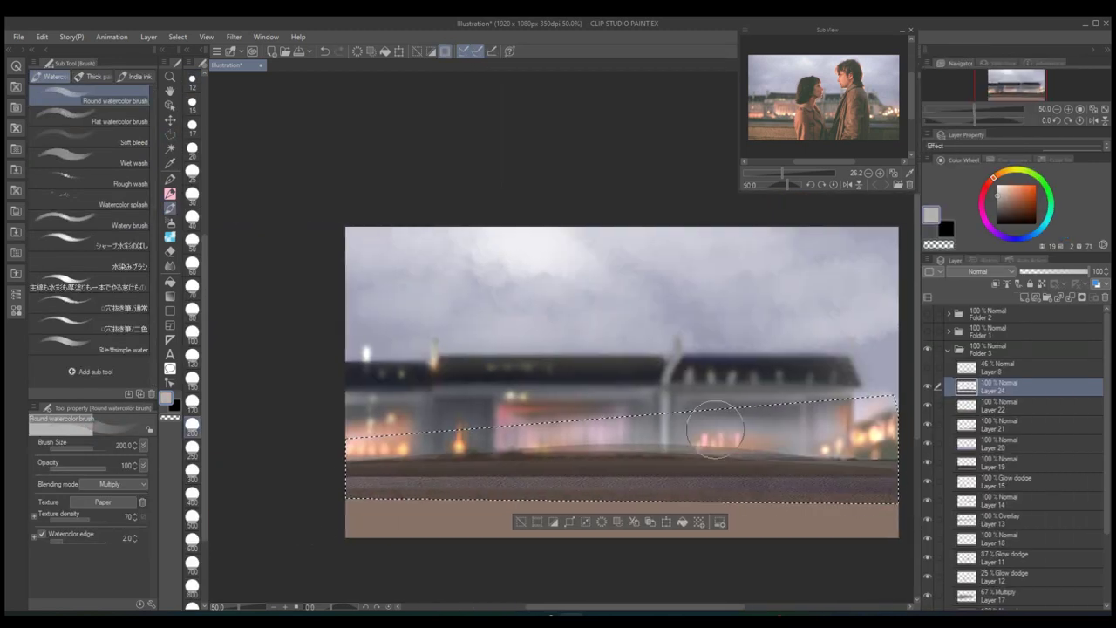
key(ctrl+d)
key(m)
click(274, 406)
key(Escape)
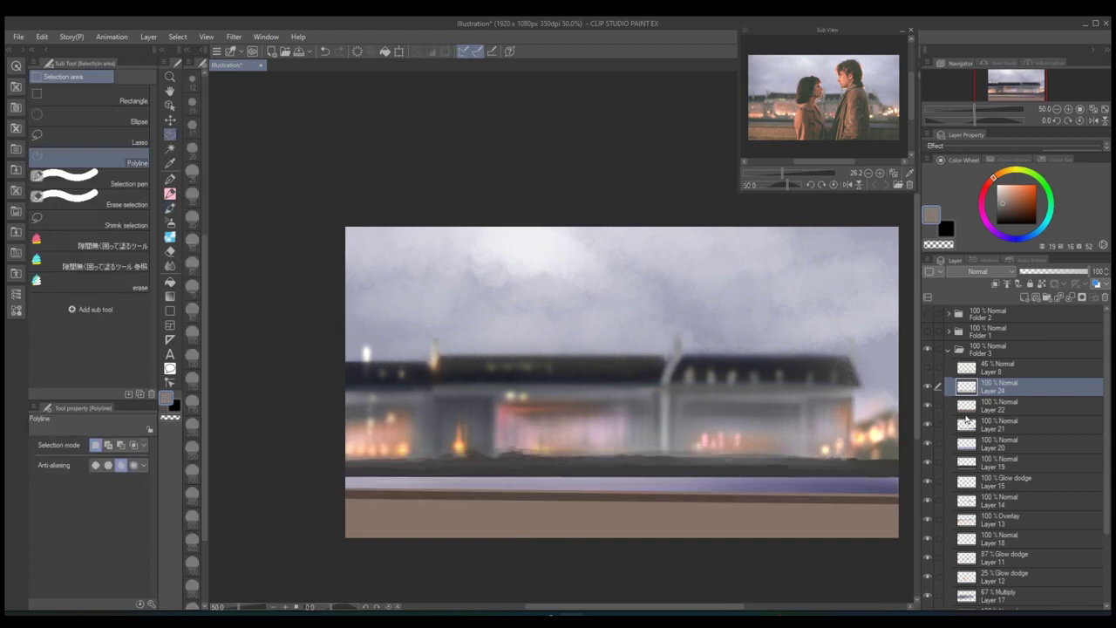
- Add a new layer and texture the brown ledge with the Round watercolor brush at size 200 and the Spray airbrush at size 150
key(ctrl+shift+n)
key(b)
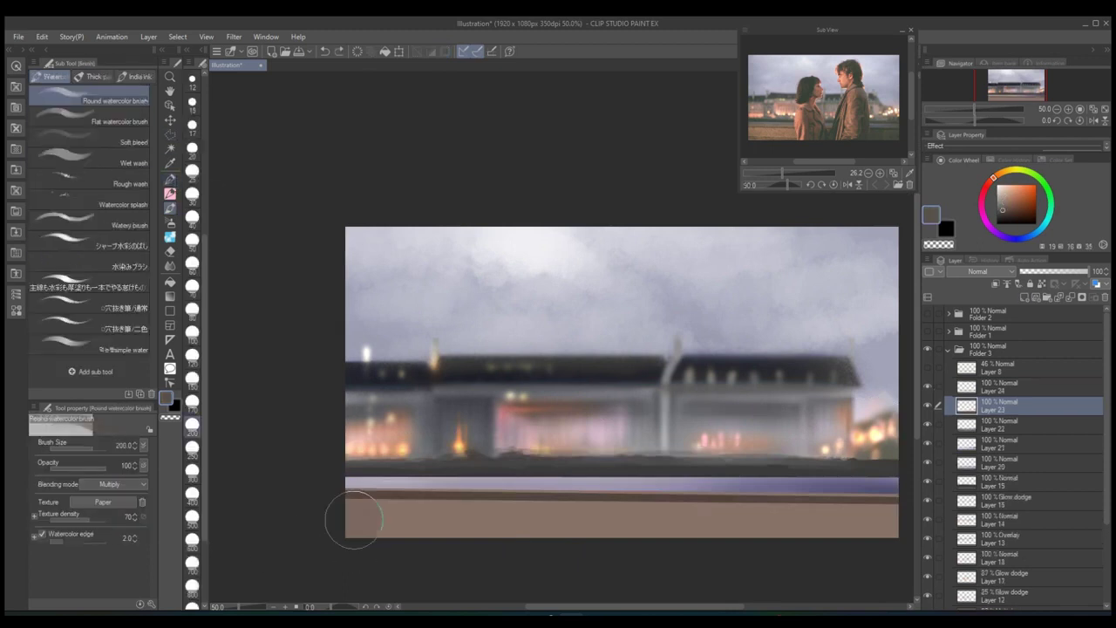
key(b)
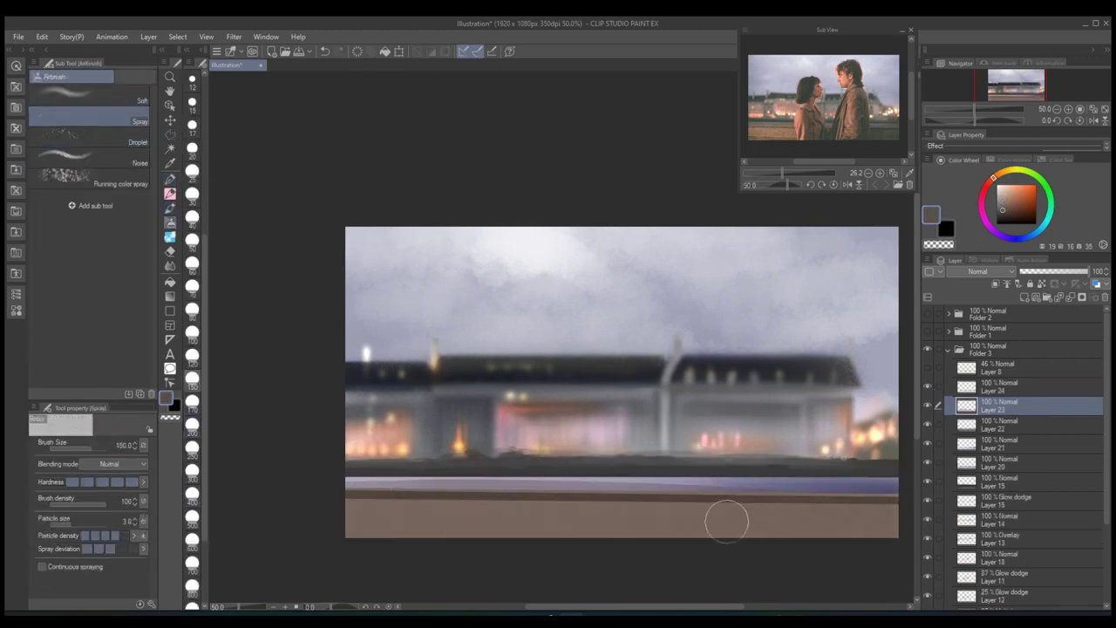
- Shade the right part of the brown ledge darker on another new layer with the Wet wash brush at size 200
key(b)
click(88, 162)
scroll(753, 465, right, 1)
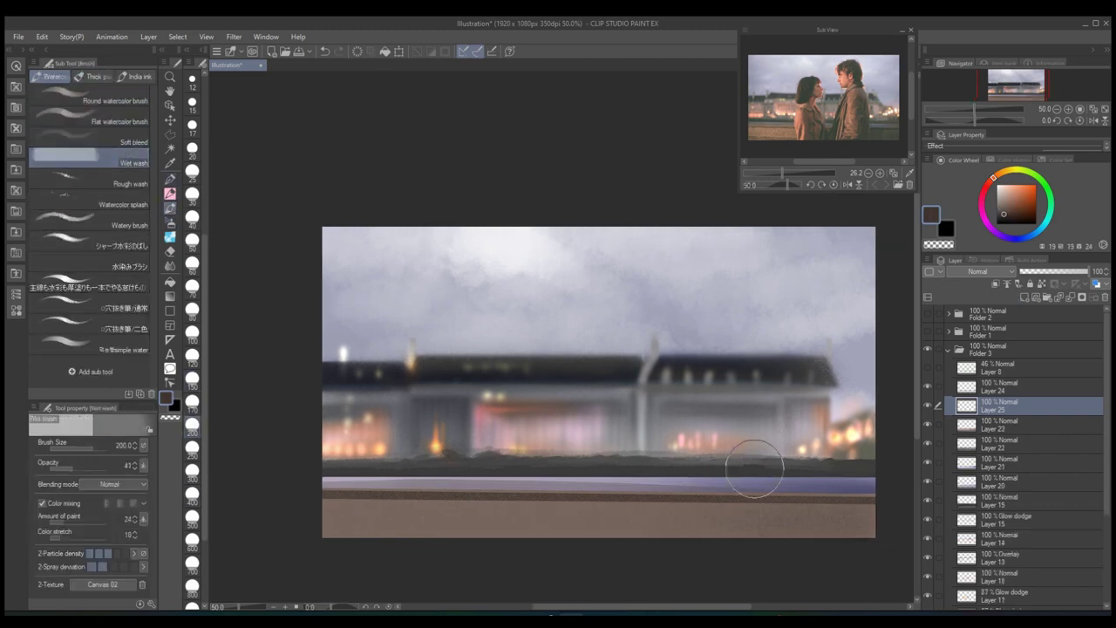
scroll(889, 488, down, 2)
key(j)
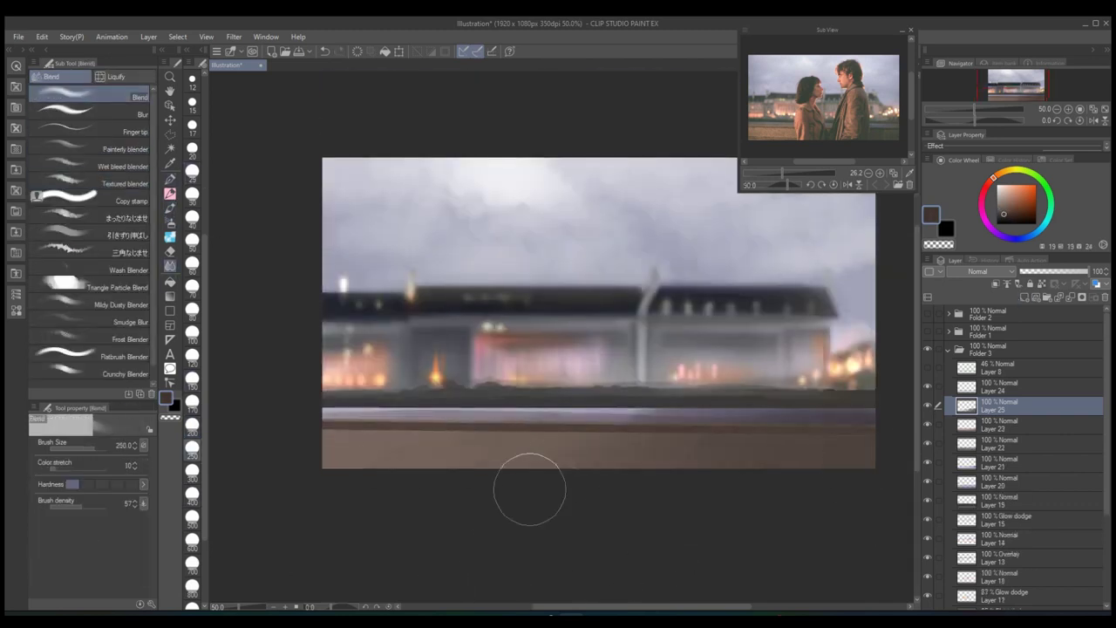
- Deepen the ledge's shading with more Wet wash strokes and soften them with the Frost Blender
key(b)
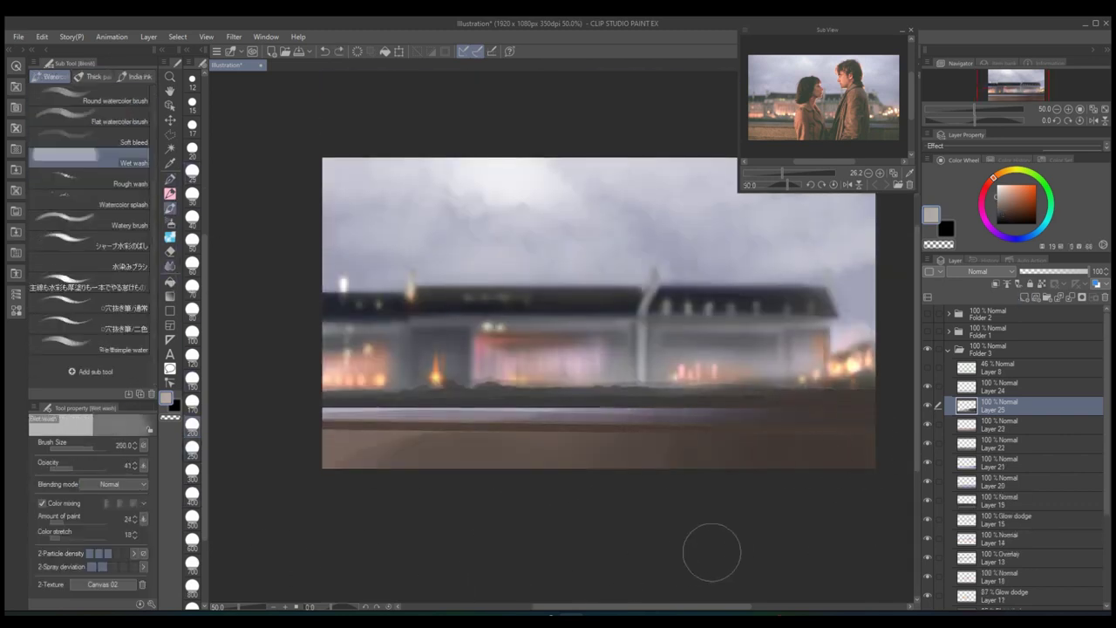
key(b)
key(j)
click(129, 338)
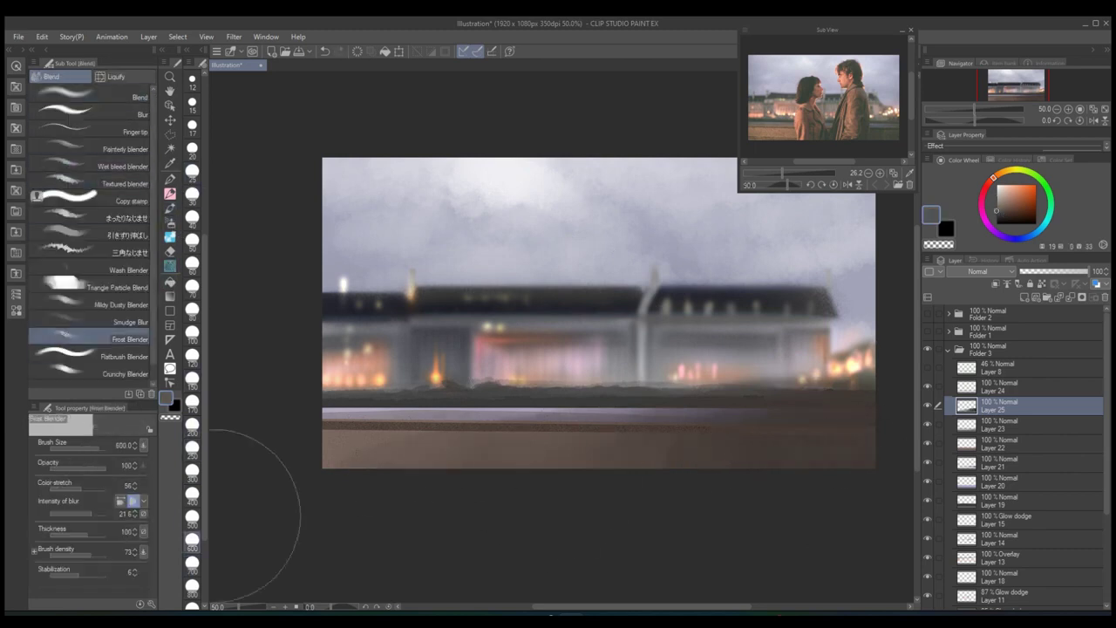
- Clear the dark shading spilling over the water and lower the luminosity of the thin strip along the ledge's upper edge
key(m)
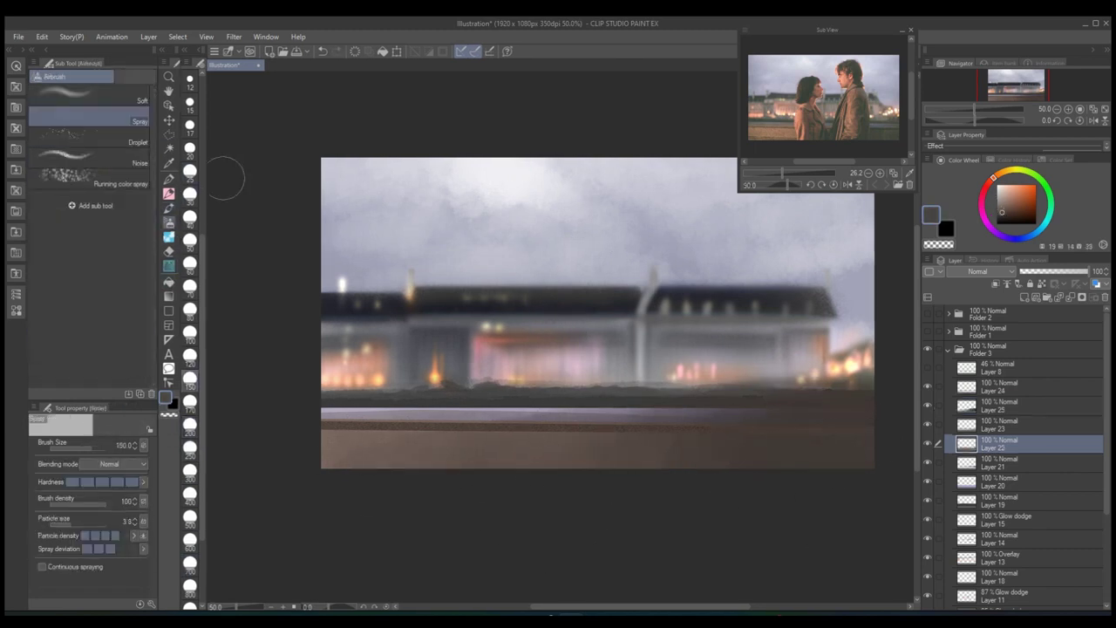
key(w)
click(497, 416)
click(41, 36)
click(292, 328)
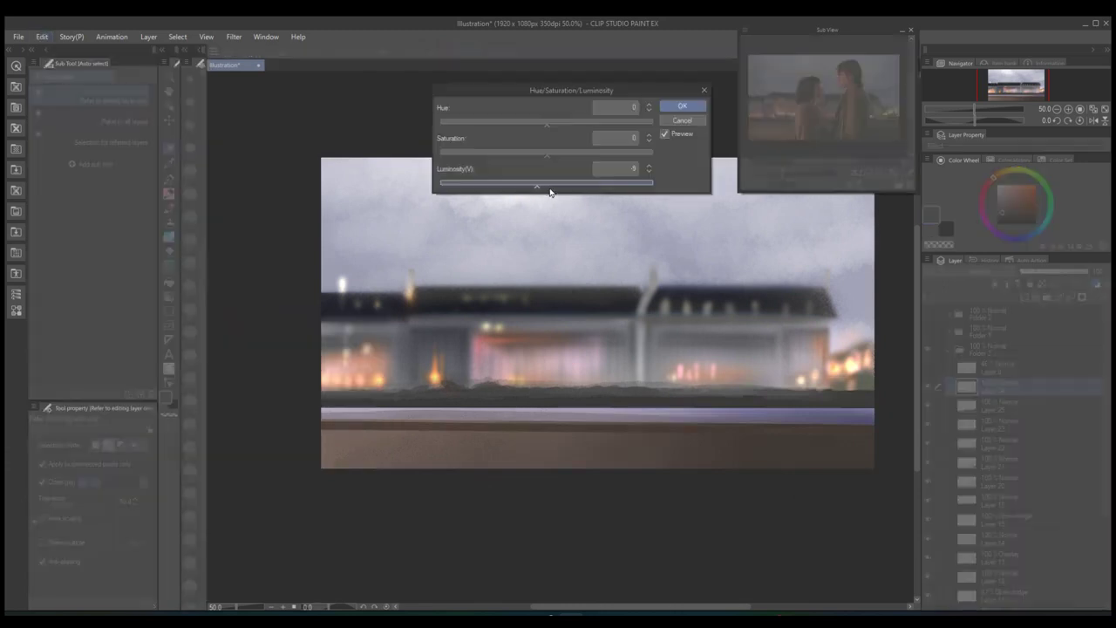
click(676, 107)
click(927, 462)
click(994, 481)
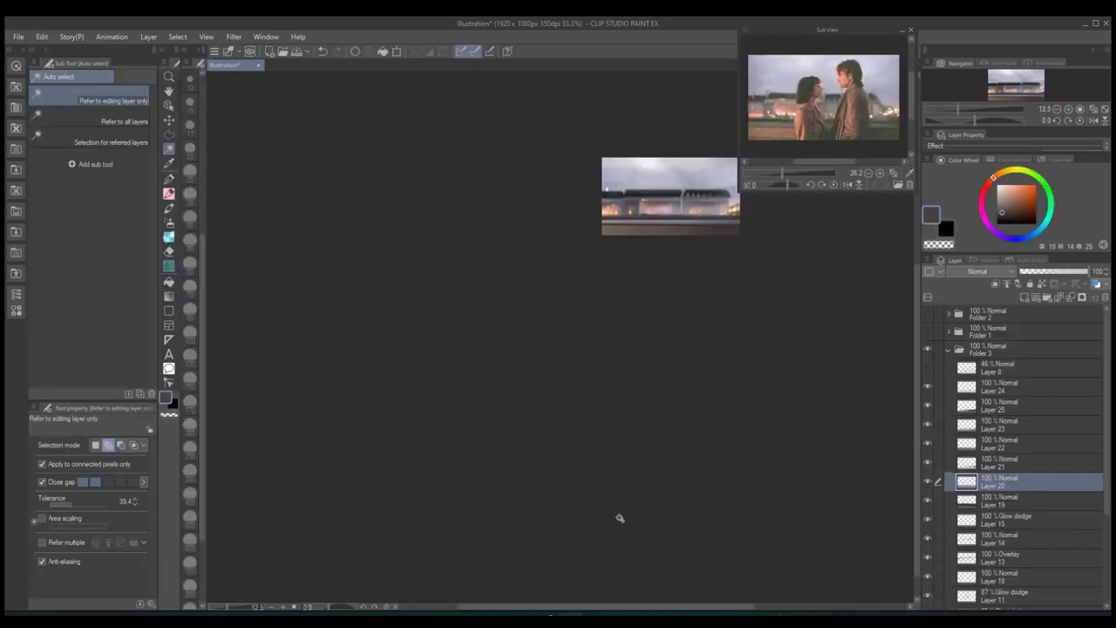
scroll(964, 451, down, 3)
scroll(463, 508, down, 2)
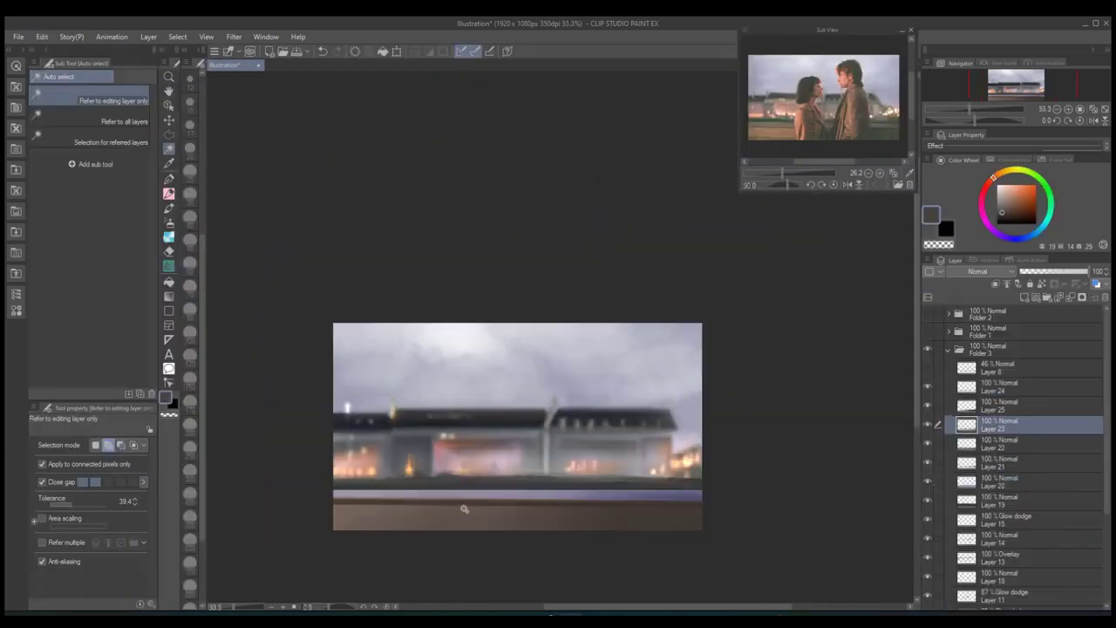
- Collapse the background folder, show both character sketch folders, and switch off the layer color effect on Folder 2
click(948, 348)
click(926, 332)
click(926, 313)
click(987, 314)
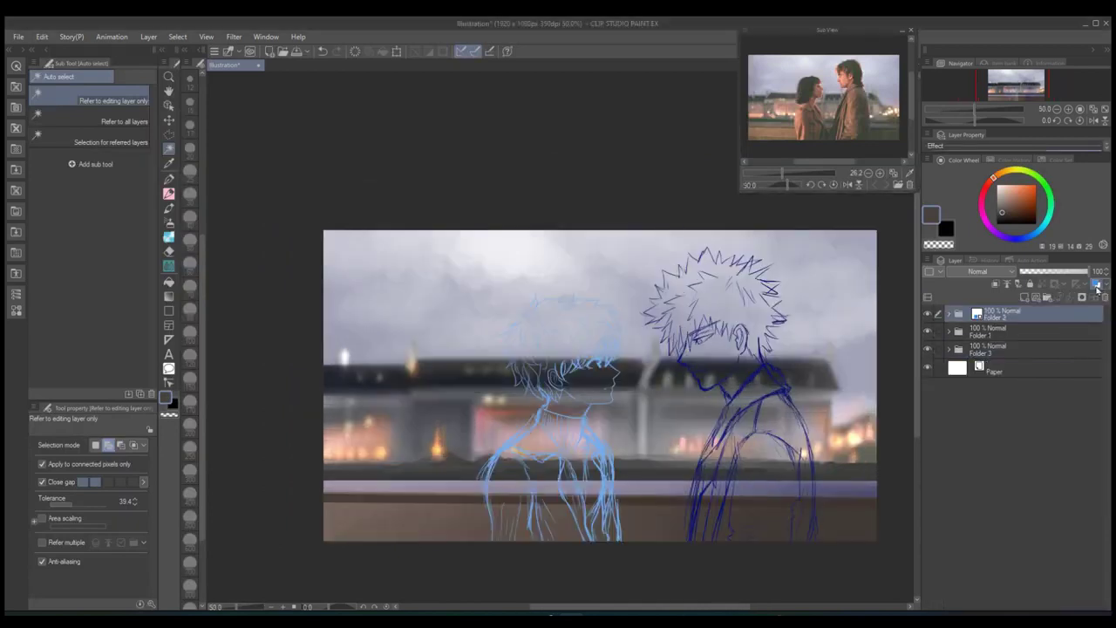
click(1096, 284)
- Fade the background to 43% and the red sketch to 40% opacity, and try a Real G-Pen stroke on Layer 26
click(647, 208)
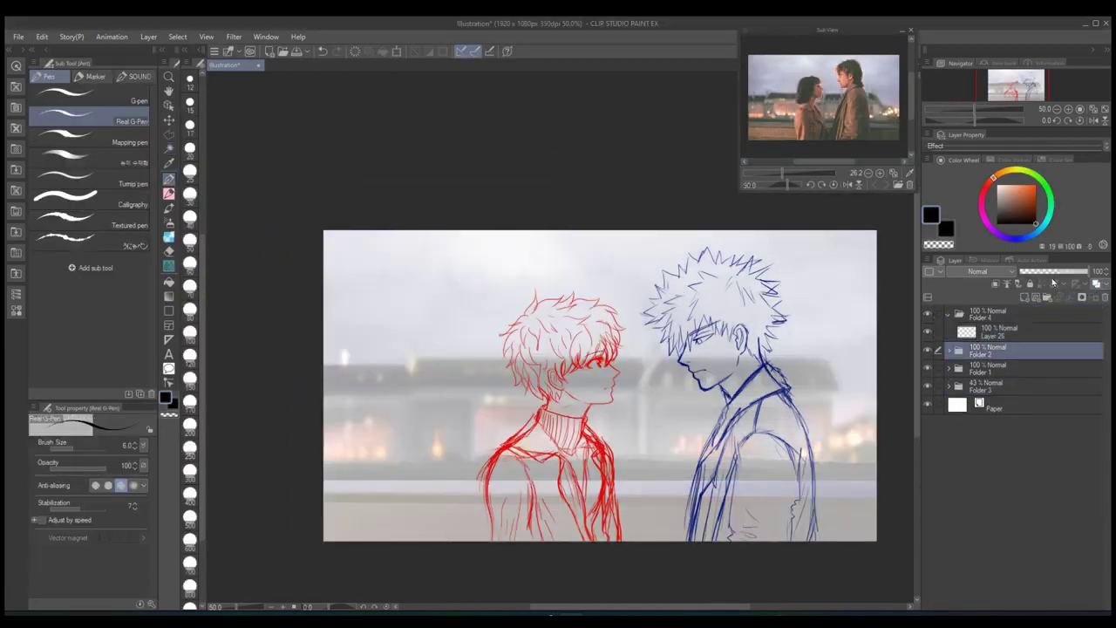
drag(1052, 271, 1046, 271)
click(998, 331)
drag(418, 301, 471, 471)
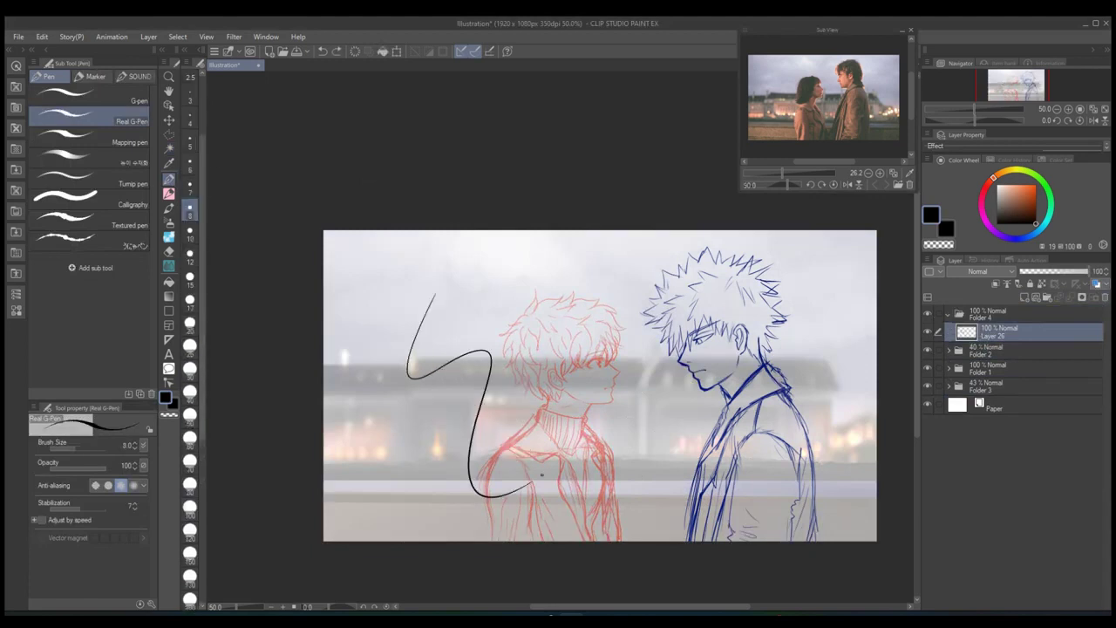
key(ctrl+z)
- Ink the left character's face profile, mouth, ear and jawline over the red sketch with the Real G-Pen at size 6
scroll(558, 366, up, 4)
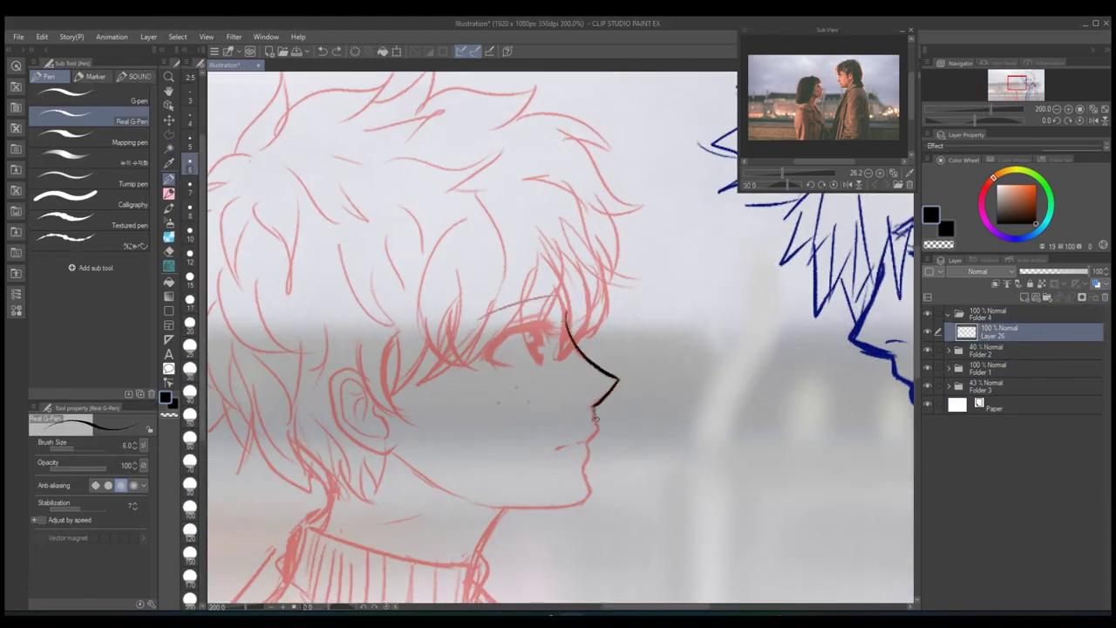
mouse_move(364, 372)
mouse_down()
mouse_move(367, 437)
mouse_move(592, 493)
mouse_move(591, 517)
mouse_move(552, 433)
mouse_up()
drag(450, 446, 534, 446)
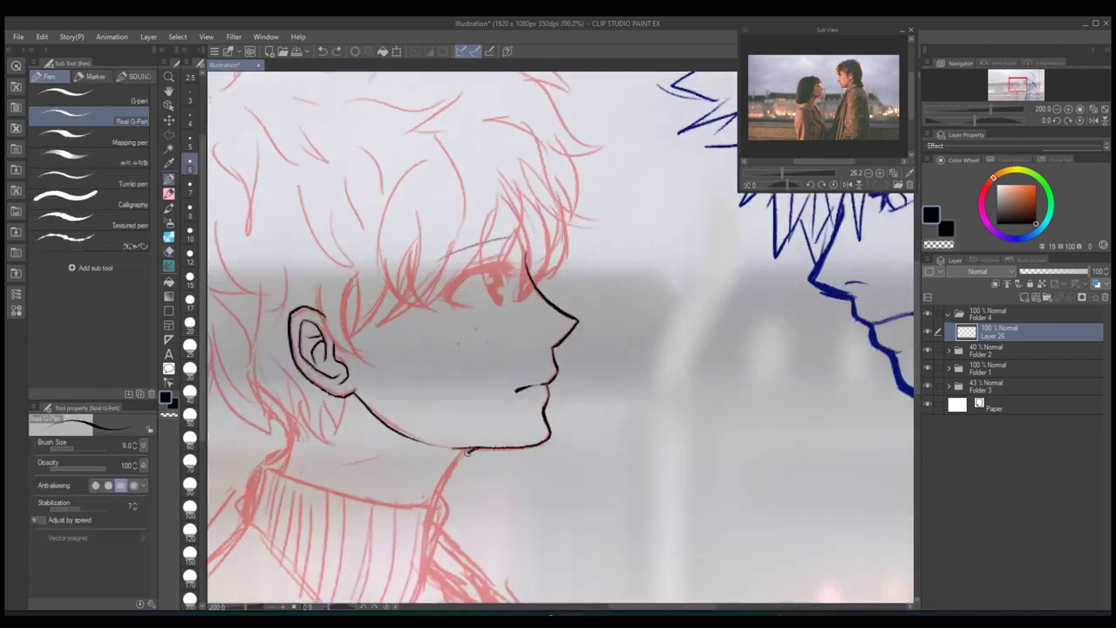
- Ink the left character's eyebrow, lashes and eye outline on a new layer, and add the nostril and neck lines
scroll(560, 339, down, 4)
scroll(559, 340, up, 5)
key(ctrl+shift+n)
drag(495, 319, 652, 273)
mouse_move(498, 399)
mouse_down()
mouse_move(549, 343)
mouse_move(658, 345)
mouse_up()
mouse_move(536, 344)
mouse_down()
mouse_move(525, 378)
mouse_move(561, 410)
mouse_up()
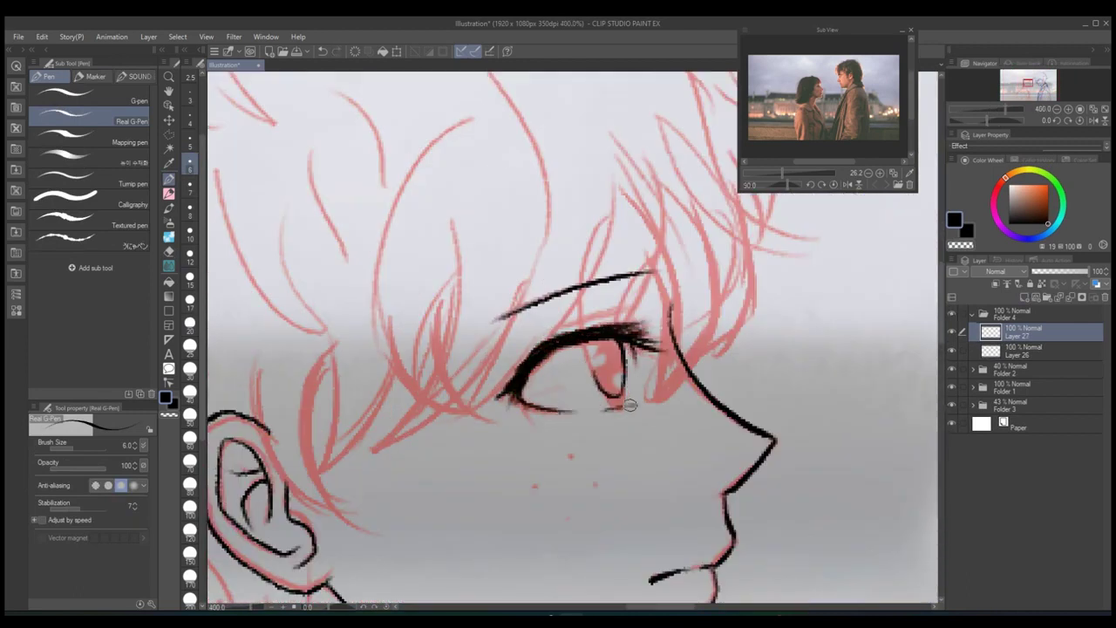
scroll(629, 404, down, 5)
scroll(747, 436, up, 5)
scroll(630, 386, down, 5)
scroll(760, 434, up, 2)
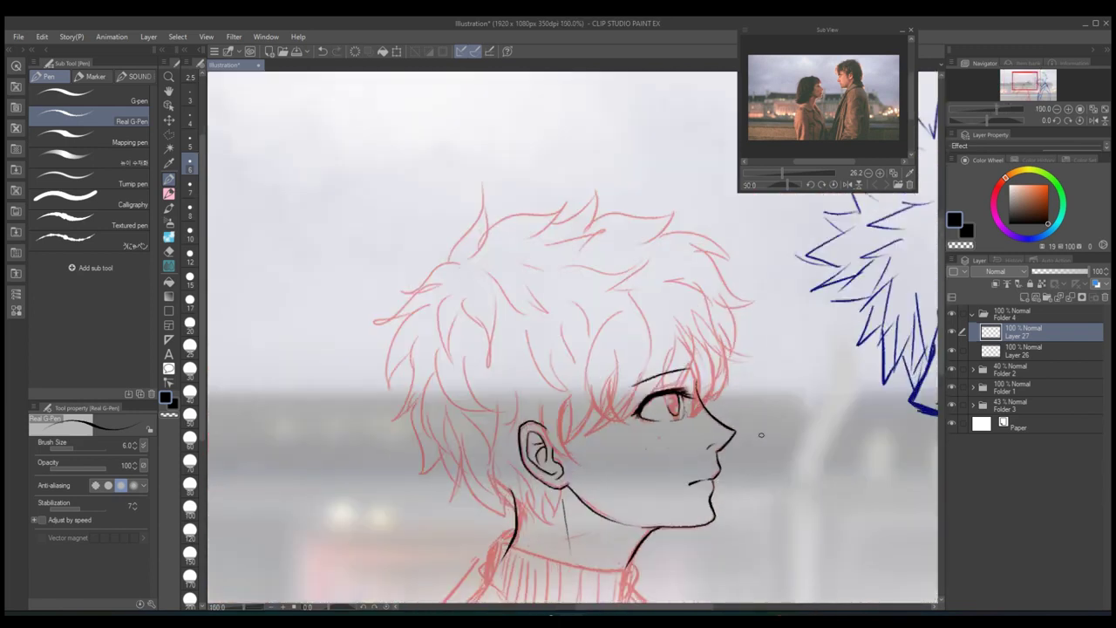
- Add the eyelid crease and four freckles to the left character's face
scroll(760, 434, up, 5)
scroll(755, 443, down, 3)
scroll(751, 452, up, 3)
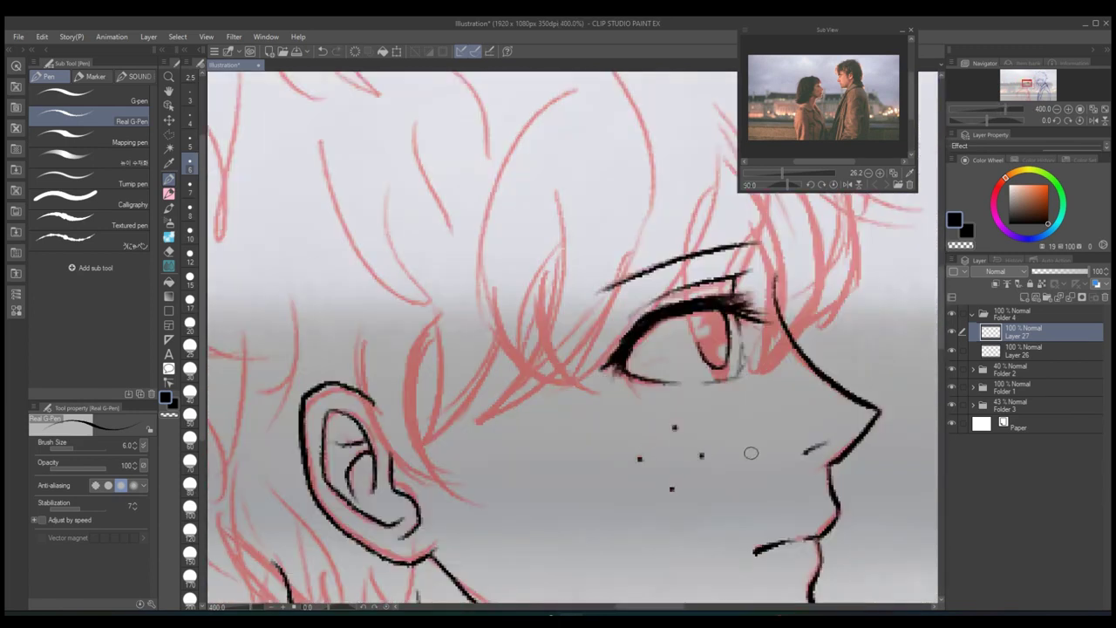
scroll(750, 452, down, 5)
- Ink the hair locks at the back of the left character's head on a new layer
scroll(498, 296, up, 2)
key(ctrl+shift+n)
drag(455, 371, 427, 443)
drag(456, 427, 457, 504)
drag(477, 329, 479, 376)
drag(490, 342, 513, 391)
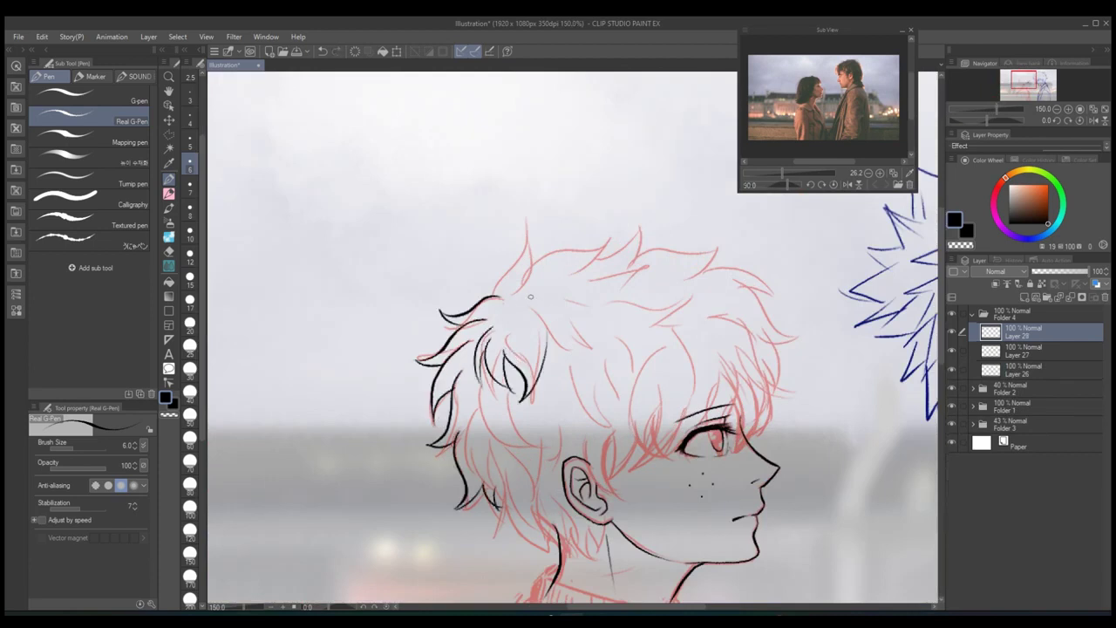
- Ink the outer hair contour over the top and front of the left character's head
drag(582, 260, 643, 230)
mouse_move(638, 260)
mouse_down()
mouse_move(728, 246)
mouse_move(815, 347)
mouse_up()
mouse_move(767, 327)
mouse_down()
mouse_move(813, 343)
mouse_move(776, 399)
mouse_up()
- Ink the left character's hair locks around the ear and down to the nape
drag(551, 400, 533, 478)
drag(504, 399, 549, 475)
drag(469, 406, 514, 483)
drag(495, 488, 556, 544)
drag(525, 517, 568, 557)
drag(521, 455, 532, 510)
drag(558, 478, 572, 512)
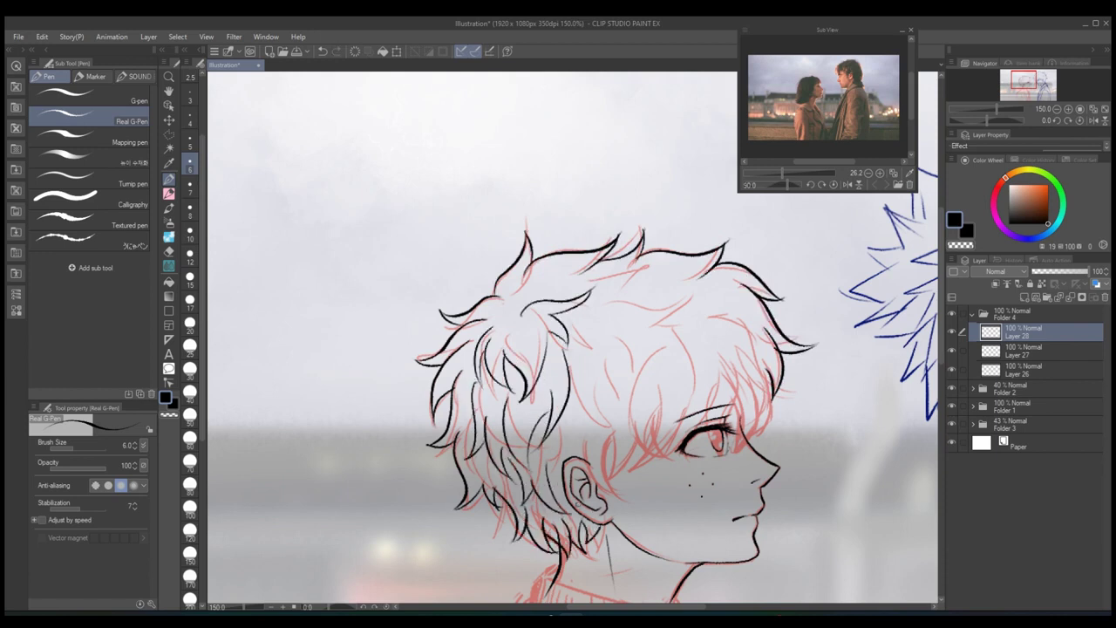
- Ink the left character's fringe and the inner strands across the crown, and hide the red sketch
drag(716, 352, 666, 448)
drag(668, 258, 596, 294)
drag(634, 298, 603, 366)
mouse_move(615, 324)
mouse_down()
mouse_move(593, 413)
mouse_move(566, 446)
mouse_up()
mouse_move(697, 291)
mouse_down()
mouse_move(642, 318)
mouse_move(625, 390)
mouse_up()
drag(748, 295, 701, 359)
drag(759, 296, 703, 448)
key(ctrl+z)
drag(767, 366, 728, 452)
drag(769, 295, 696, 333)
key(ctrl+minus)
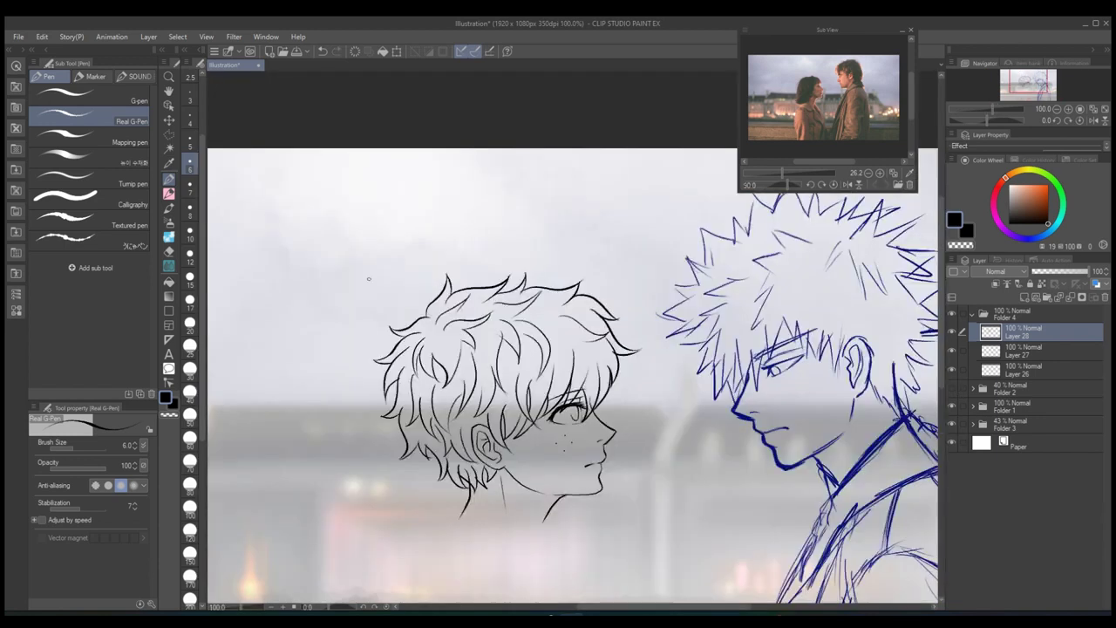
- Add more strands on top of the left character's hair and erase face lines overlapping the hair with the Hard eraser
key(ctrl+plus)
key(e)
key(p)
drag(558, 262, 684, 245)
key(ctrl+minus)
key(ctrl+plus)
drag(615, 284, 534, 314)
drag(625, 312, 672, 358)
scroll(572, 336, down, 5)
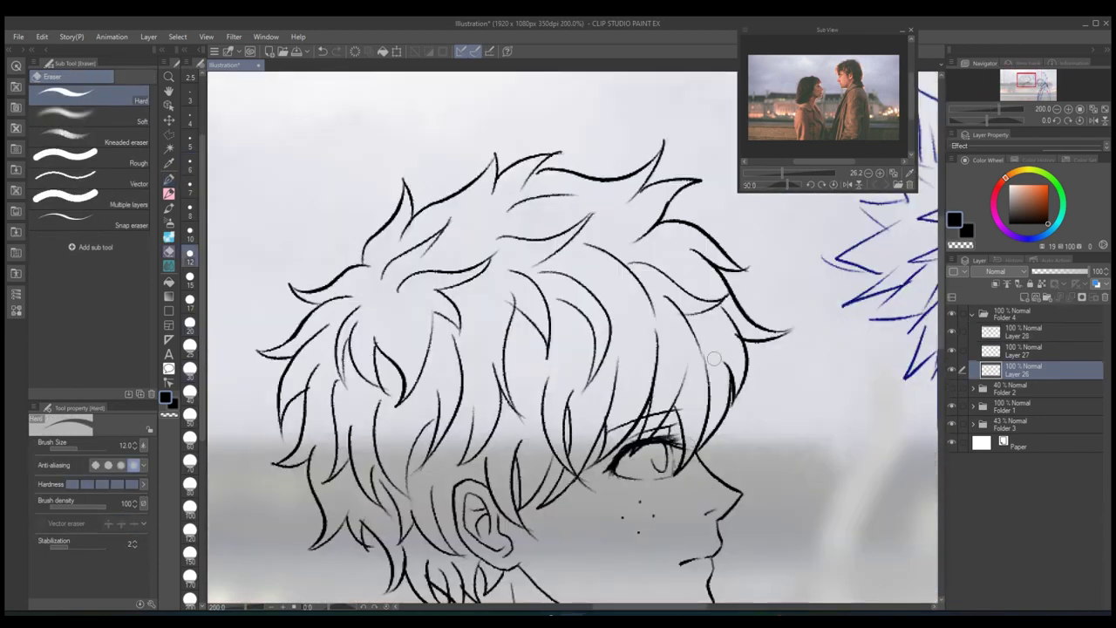
- Ink the left character's turtleneck collar, coat lapel, shoulder and near sleeve on a new layer
key(ctrl+shift+n)
drag(579, 295, 714, 316)
drag(470, 407, 623, 429)
scroll(572, 337, down, 3)
drag(626, 313, 710, 571)
drag(567, 197, 694, 427)
key(ctrl+z)
mouse_move(469, 288)
mouse_down()
mouse_move(449, 313)
mouse_move(433, 571)
mouse_up()
drag(468, 303, 506, 316)
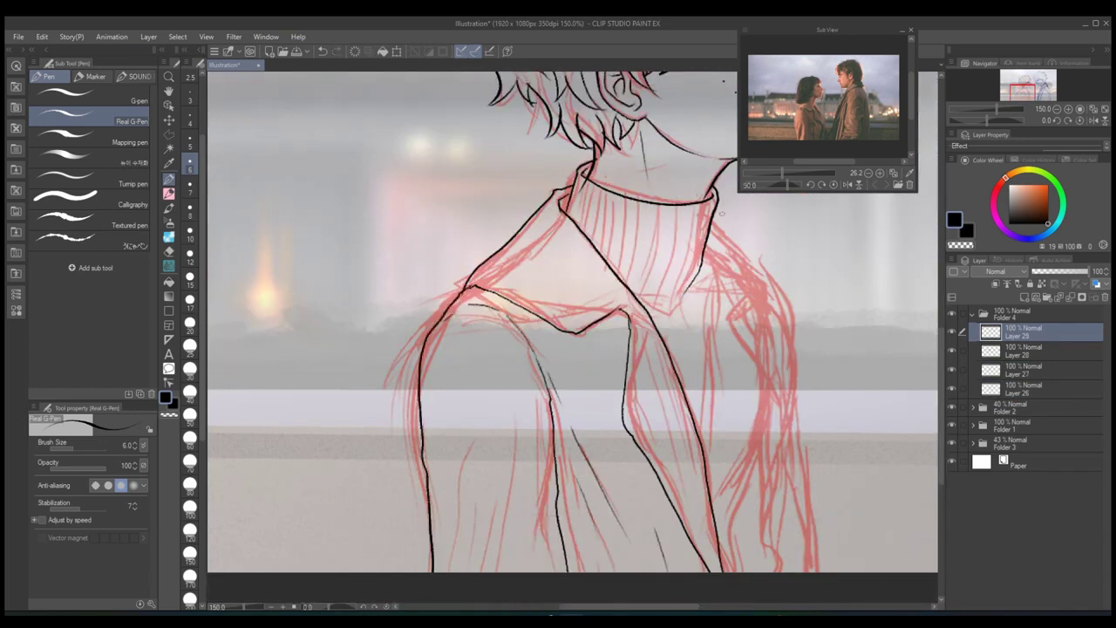
- Ink the turtleneck's ribbing, the coat's front opening and the far sleeve of the left character
drag(706, 237, 722, 568)
drag(767, 283, 723, 571)
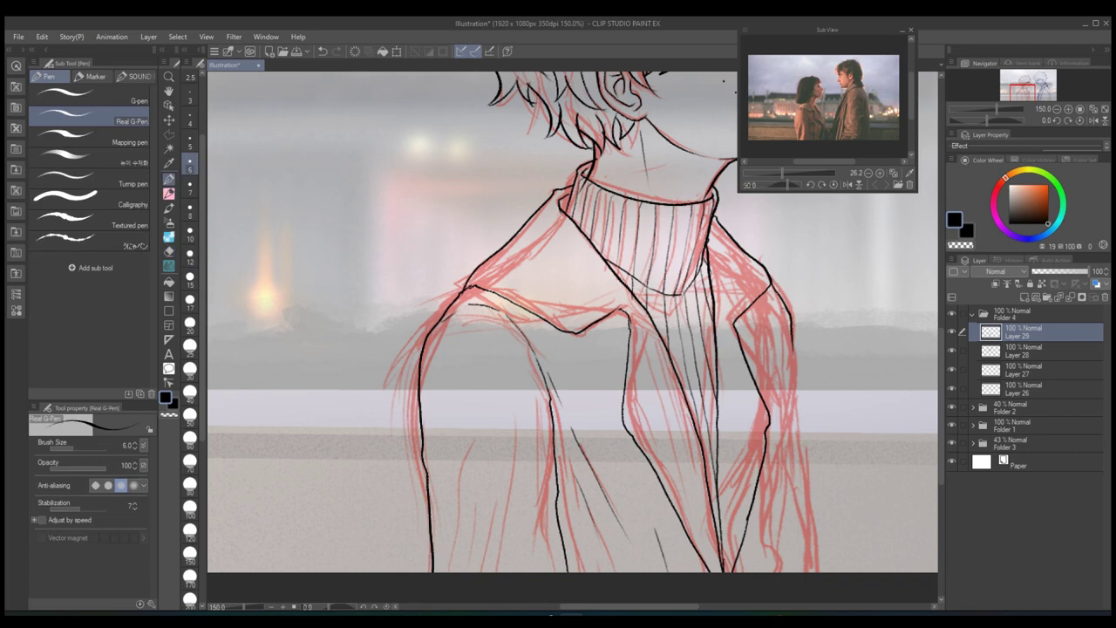
drag(782, 332, 780, 571)
key(ctrl+0)
key(ctrl+plus)
key(ctrl+plus)
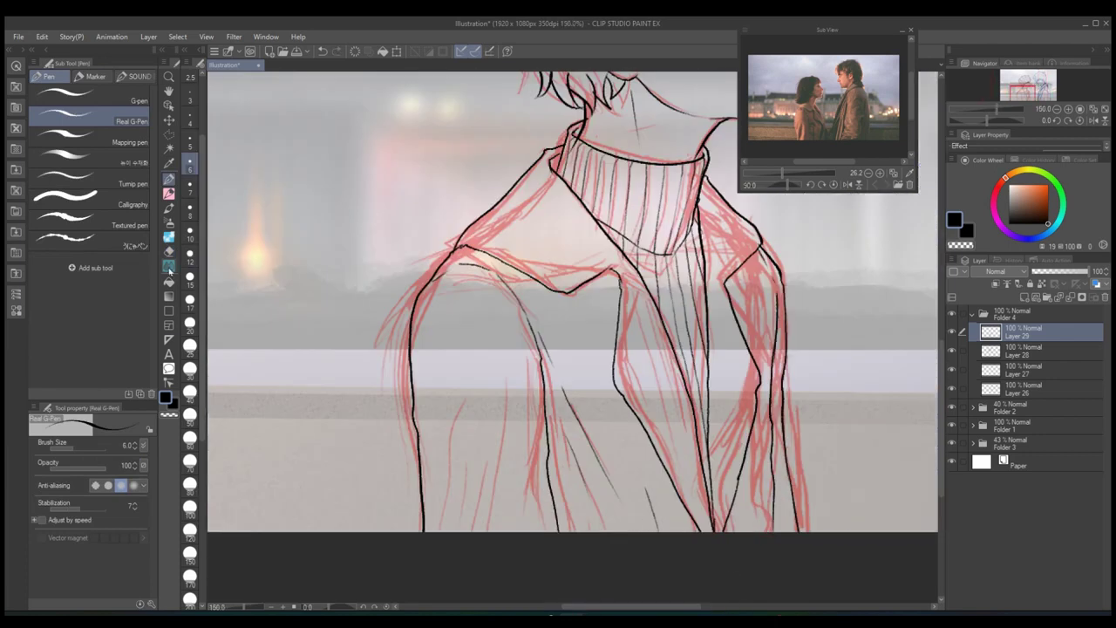
- Adjust the shape of the left character's coat lines with Liquify at size 80
key(j)
mouse_move(813, 279)
mouse_down()
mouse_move(782, 451)
mouse_move(822, 498)
mouse_up()
scroll(759, 589, down, 5)
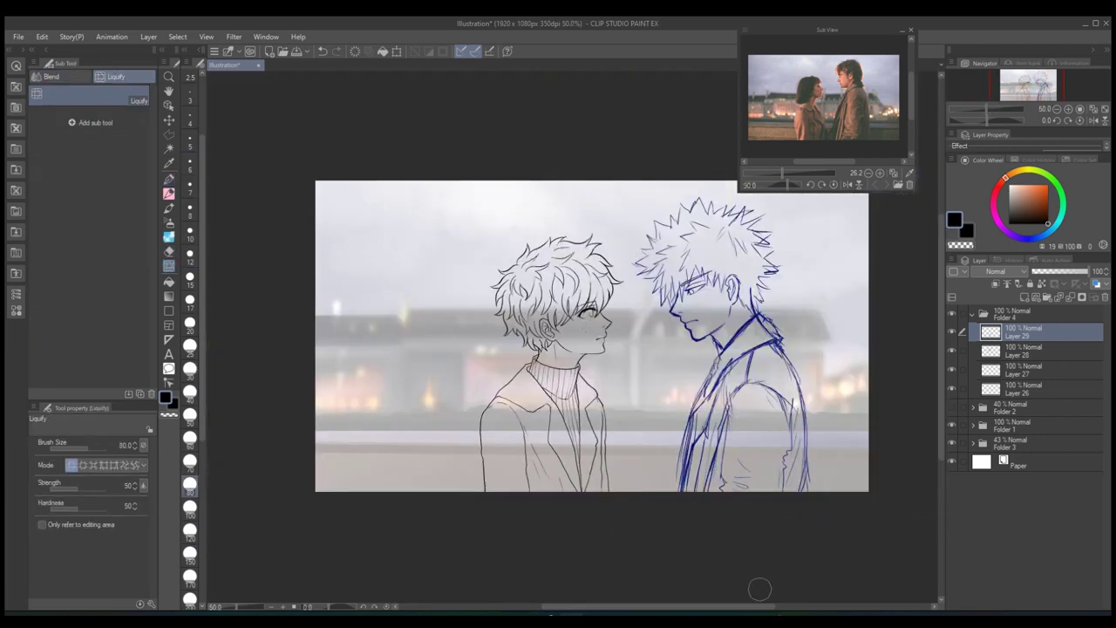
- Set up a new folder k with Layer 30 for the right character's line art and fade the blue sketch to 38% opacity
key(ctrl+g)
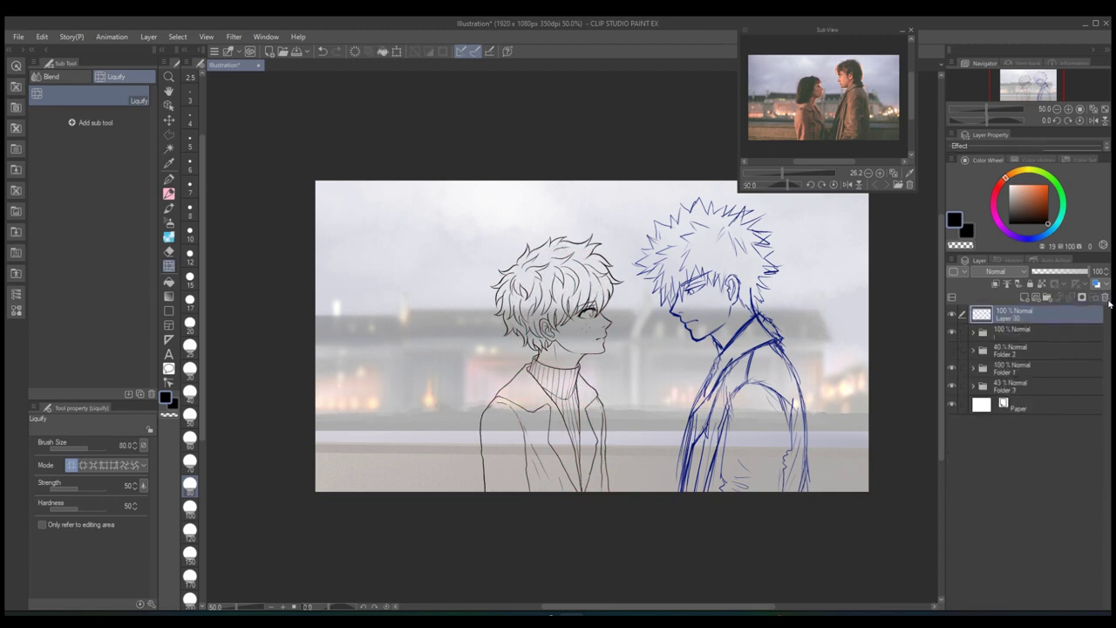
scroll(770, 313, up, 5)
key(p)
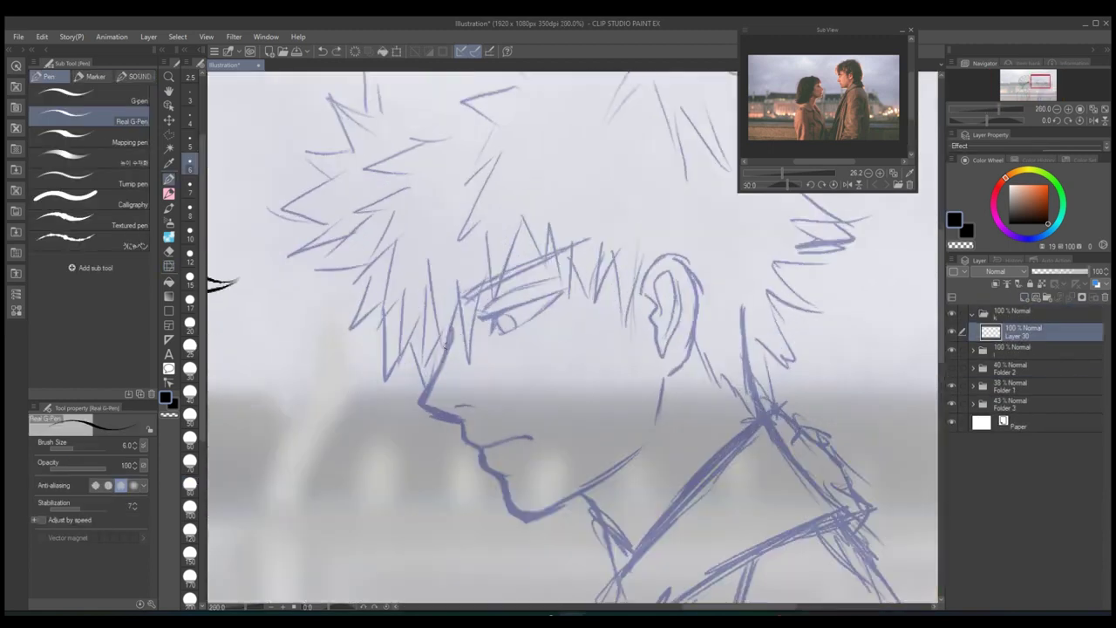
- Ink the right character's face profile, chin, jaw, ear and front neck line with the Real G-Pen at size 6
drag(504, 480, 614, 457)
drag(523, 516, 637, 449)
mouse_move(664, 376)
mouse_down()
mouse_move(654, 429)
mouse_move(673, 373)
mouse_up()
drag(656, 314, 689, 340)
scroll(572, 338, down, 4)
drag(580, 337, 627, 392)
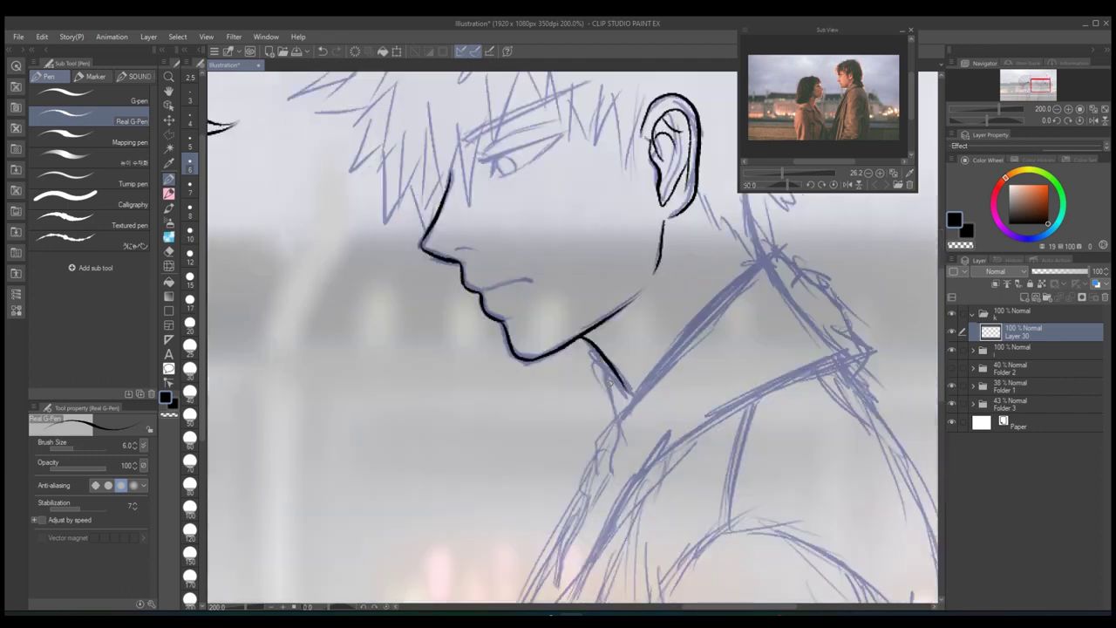
key(ctrl+z)
key(ctrl+y)
- Ink the right character's eyelids and eye on a new layer
scroll(609, 343, down, 3)
scroll(609, 343, up, 5)
key(ctrl+shift+n)
drag(585, 351, 748, 294)
drag(627, 376, 750, 293)
key(ctrl+z)
scroll(572, 340, down, 3)
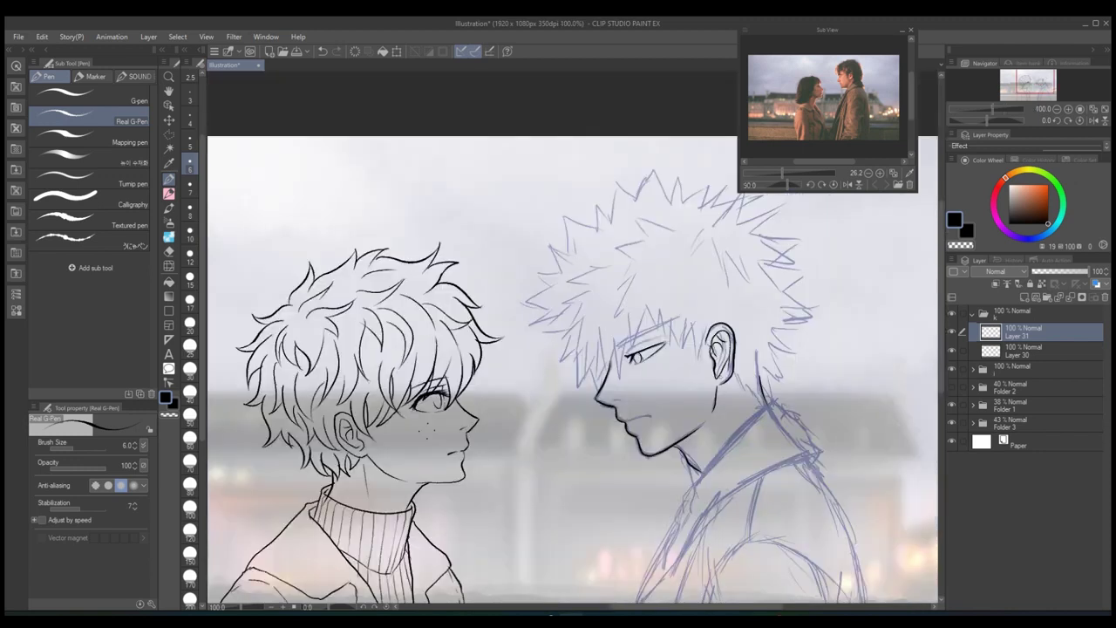
- Ink the right character's eyebrow, finish the iris, and trace the mouth and nostril
scroll(572, 339, up, 3)
drag(492, 355, 501, 398)
scroll(572, 340, down, 2)
drag(436, 410, 689, 292)
key(ctrl+z)
scroll(715, 288, down, 3)
scroll(393, 265, up, 3)
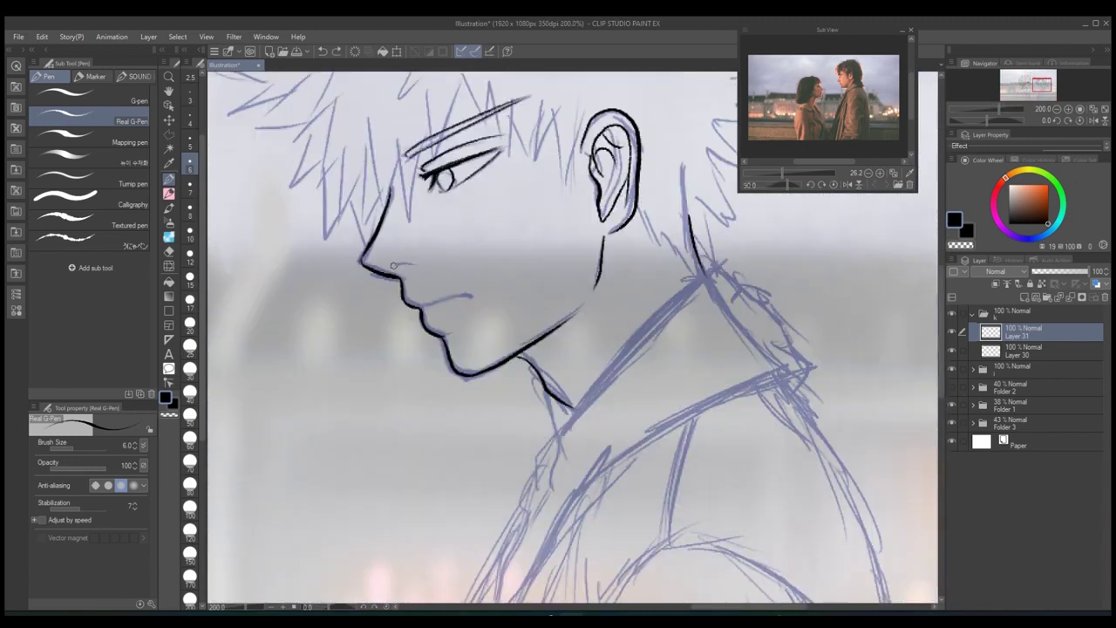
scroll(556, 304, down, 2)
- Ink the right character's spiky fringe and the locks by the ear on a new layer
key(ctrl+shift+n)
scroll(556, 304, up, 2)
drag(563, 209, 523, 262)
drag(514, 209, 602, 375)
drag(602, 327, 643, 400)
drag(460, 348, 432, 396)
- Ink the hair spikes projecting at the front of the right character's head
drag(514, 246, 446, 276)
drag(488, 287, 436, 303)
drag(450, 257, 393, 281)
drag(439, 272, 383, 340)
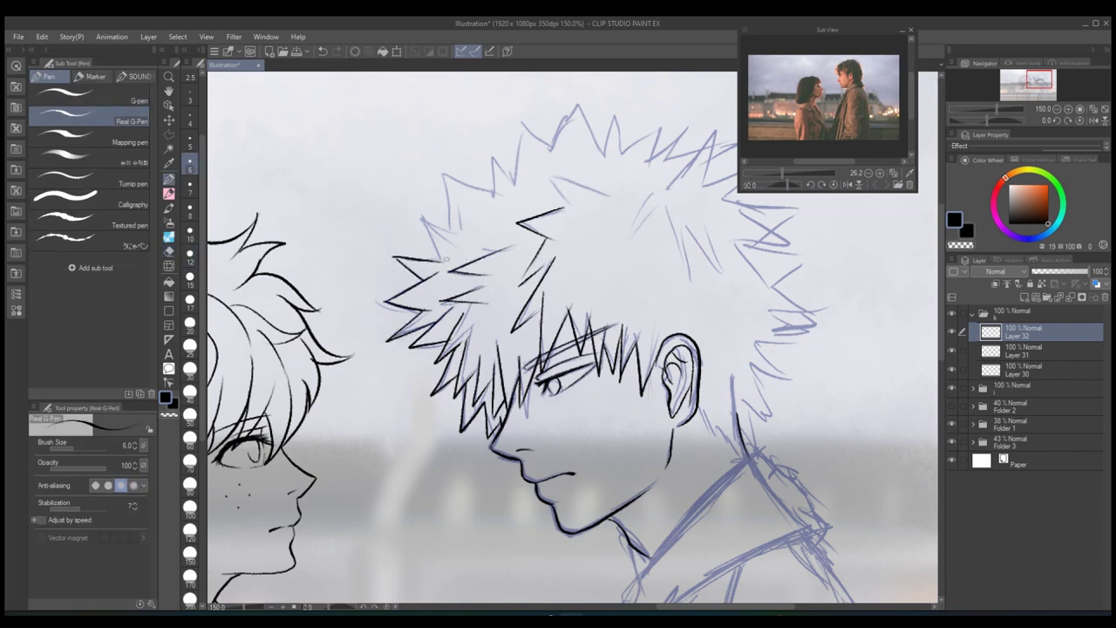
- Ink the spikes along the top of the right character's hair and the inner spikes on the crown
drag(501, 203, 595, 129)
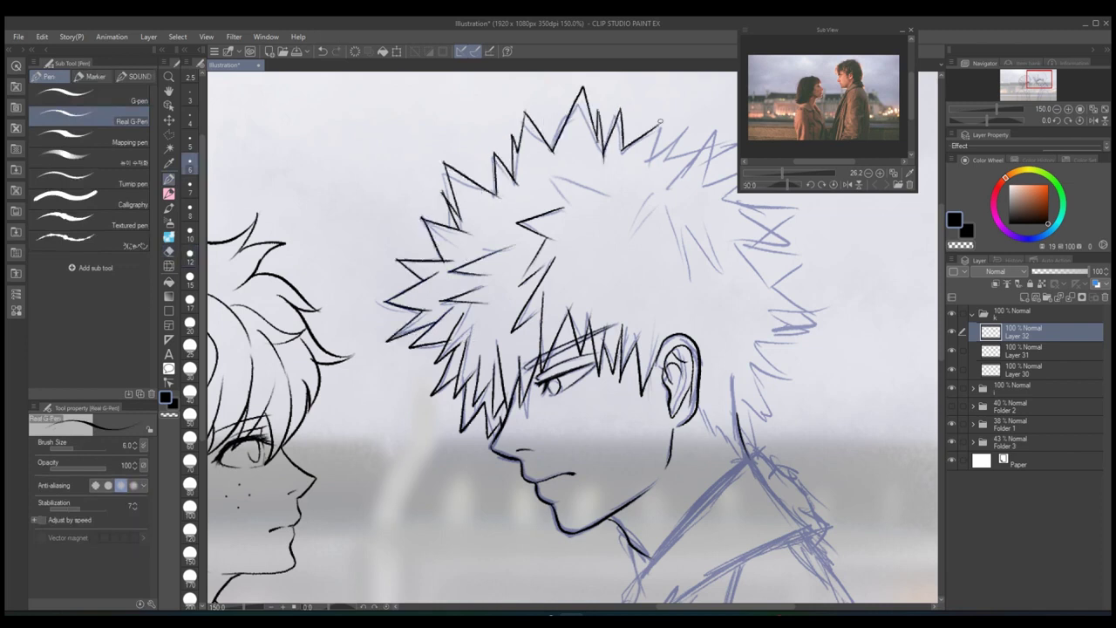
drag(693, 205, 617, 205)
drag(466, 170, 541, 200)
key(ctrl+z)
drag(592, 174, 681, 144)
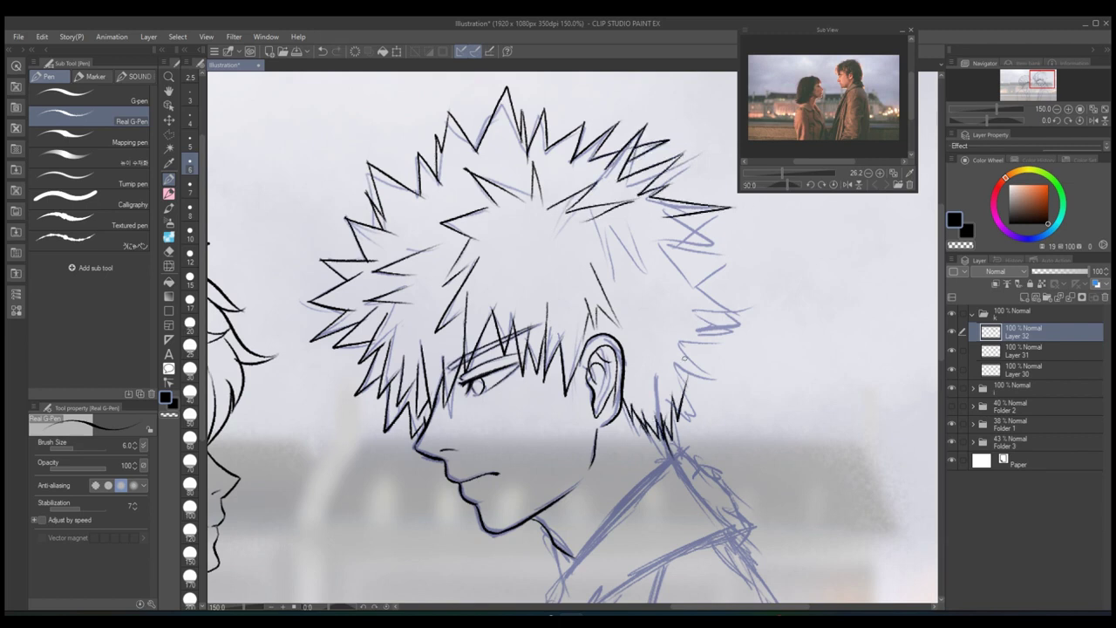
- Ink the spikes at the back of the right character's head down to the nape, and check the hair with the Hard eraser ready
mouse_move(684, 214)
mouse_down()
mouse_move(741, 312)
mouse_move(696, 353)
mouse_move(678, 399)
mouse_up()
key(ctrl+z)
drag(716, 318, 676, 399)
scroll(687, 547, down, 5)
key(e)
scroll(687, 546, up, 3)
scroll(687, 547, down, 6)
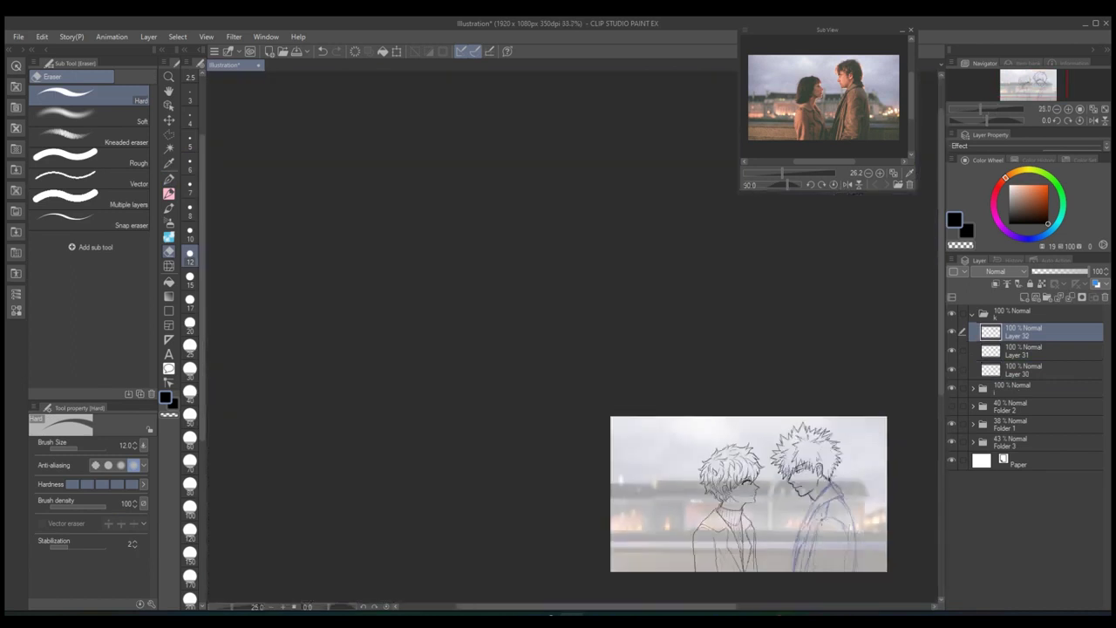
- Scale the left character's line art folder down slightly and move it lower beside the right character
scroll(688, 546, up, 3)
key(ctrl+v)
key(ctrl+t)
key(Return)
scroll(640, 393, down, 1)
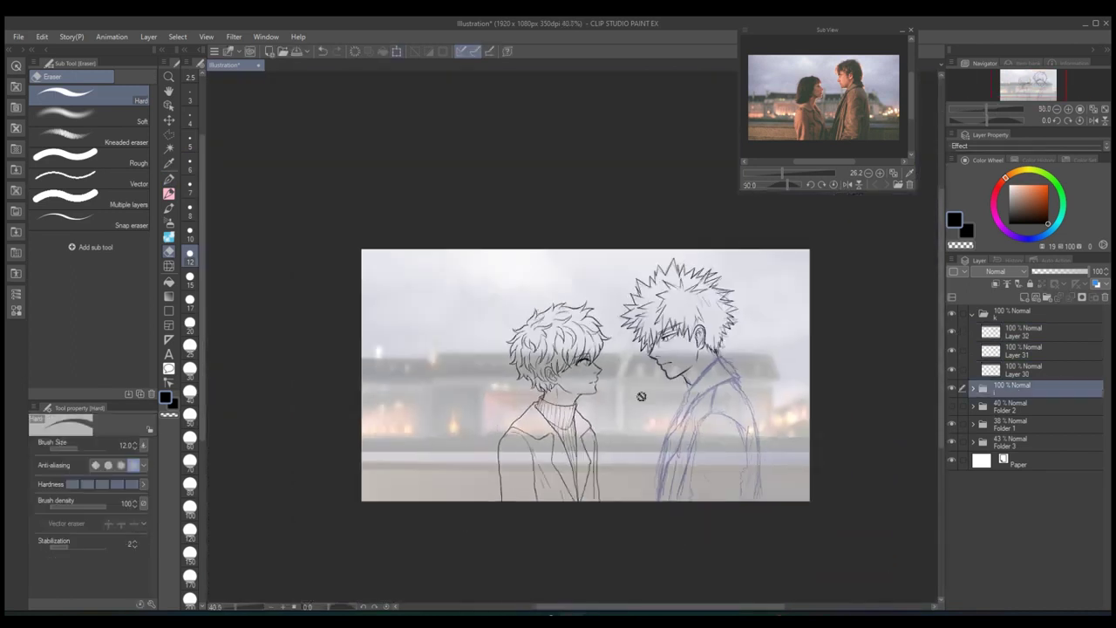
- Ink the right character's hood collar and the front edge of the jacket with the Real G-Pen on a new layer
scroll(786, 391, up, 5)
scroll(786, 392, up, 1)
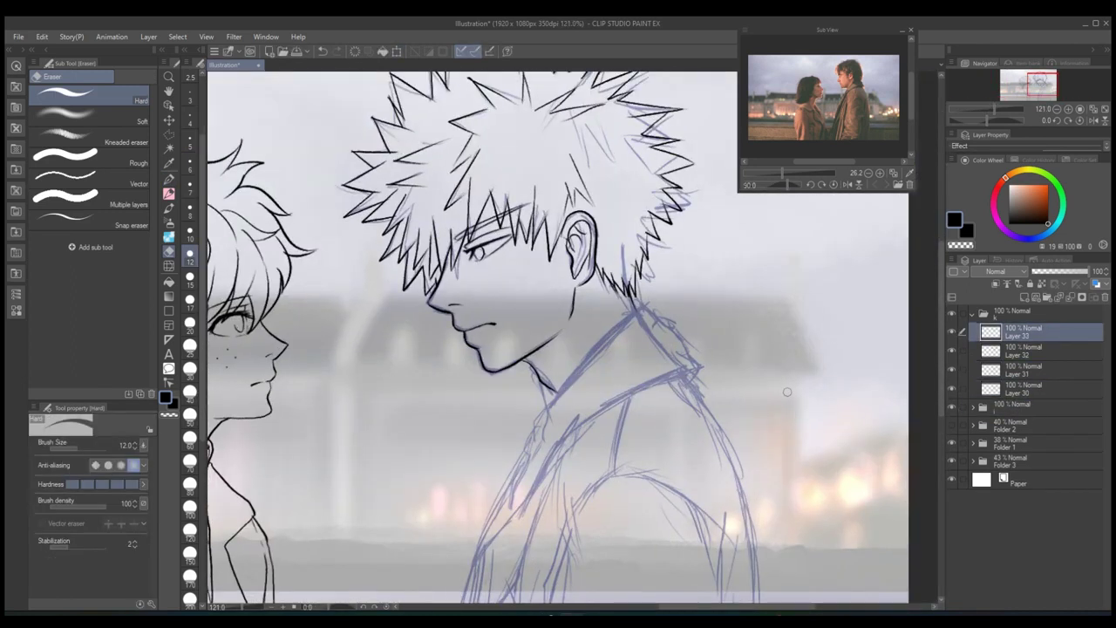
key(p)
scroll(787, 391, down, 3)
scroll(787, 391, up, 3)
drag(558, 357, 655, 246)
scroll(694, 163, up, 2)
mouse_move(527, 253)
mouse_down()
mouse_move(671, 135)
mouse_move(621, 206)
mouse_move(523, 271)
mouse_move(471, 541)
mouse_up()
scroll(540, 279, down, 3)
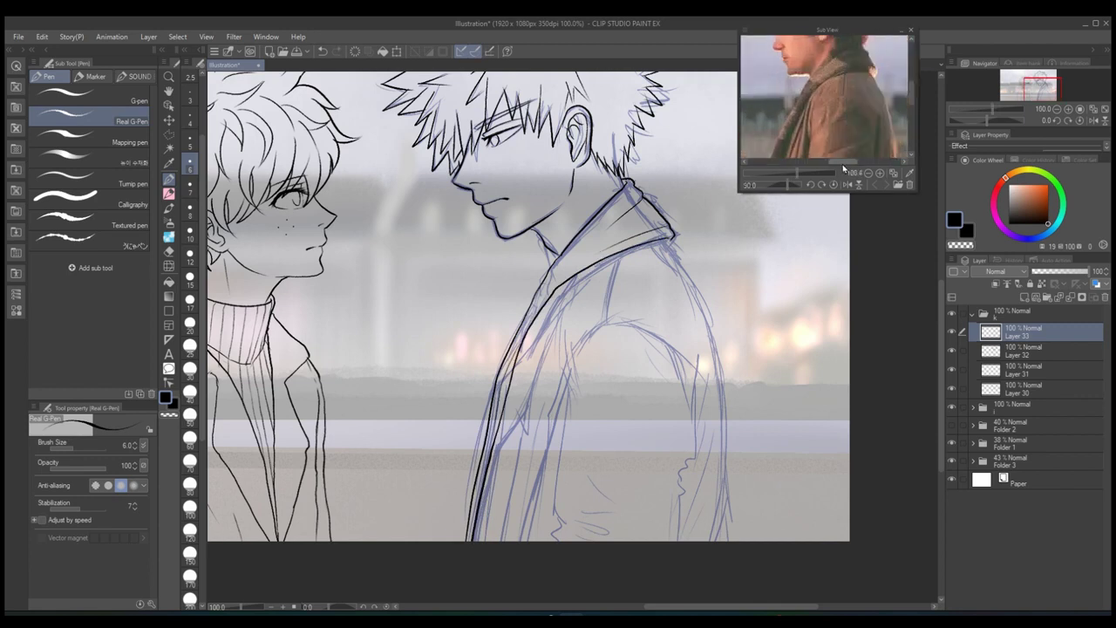
- Ink the back outline, sleeve and fabric folds of the right character's jacket, using the enlarged reference of the coat
drag(826, 191, 826, 219)
drag(696, 287, 723, 540)
scroll(532, 305, up, 1)
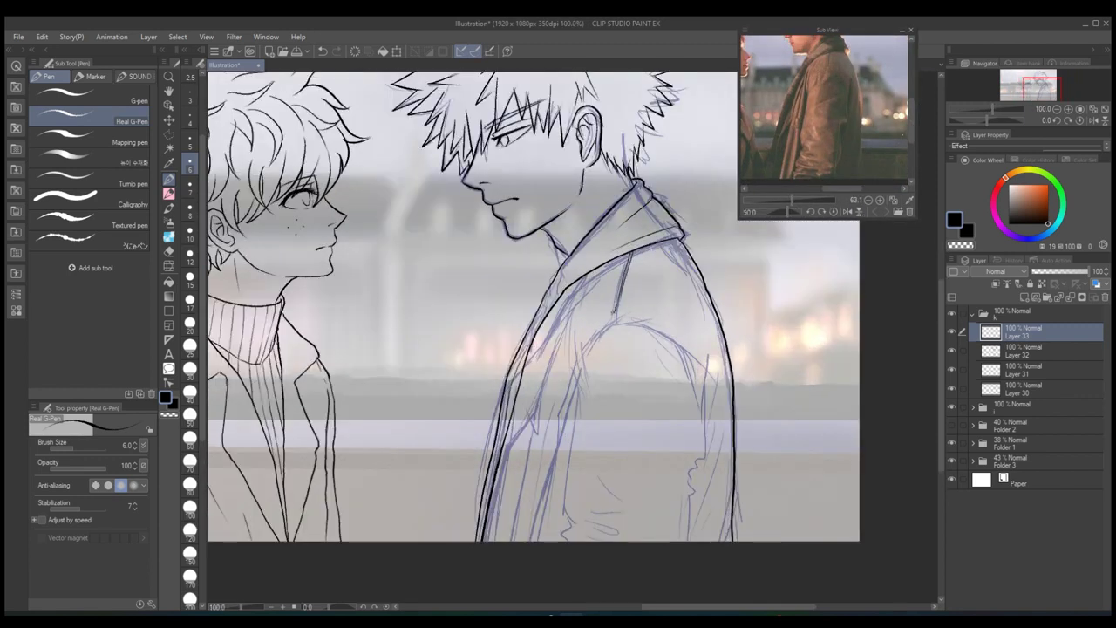
drag(568, 377, 564, 541)
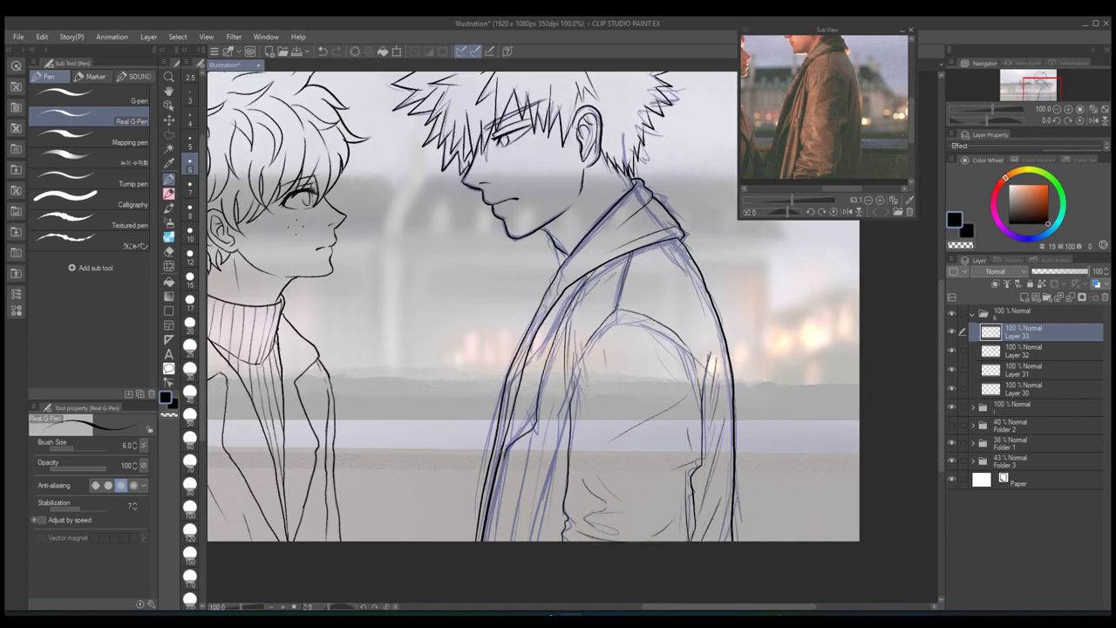
scroll(807, 468, down, 3)
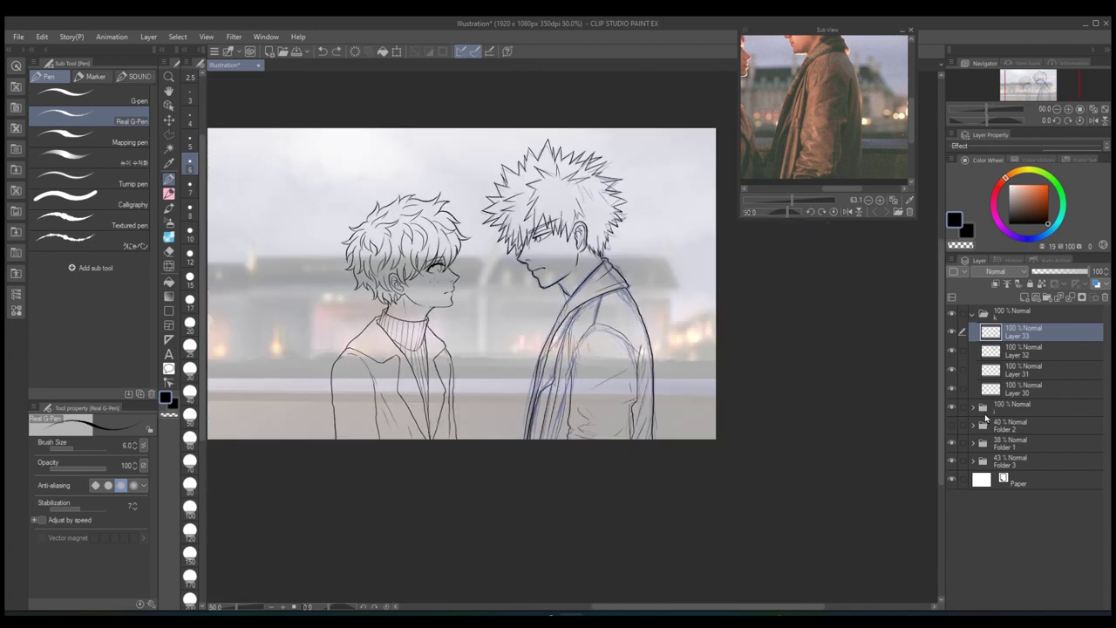
- Hide the remaining blue sketch and tidy the right character's line art on Layer 30
scroll(807, 469, up, 2)
key(ctrl+t)
key(Return)
key(e)
scroll(567, 337, down, 2)
key(p)
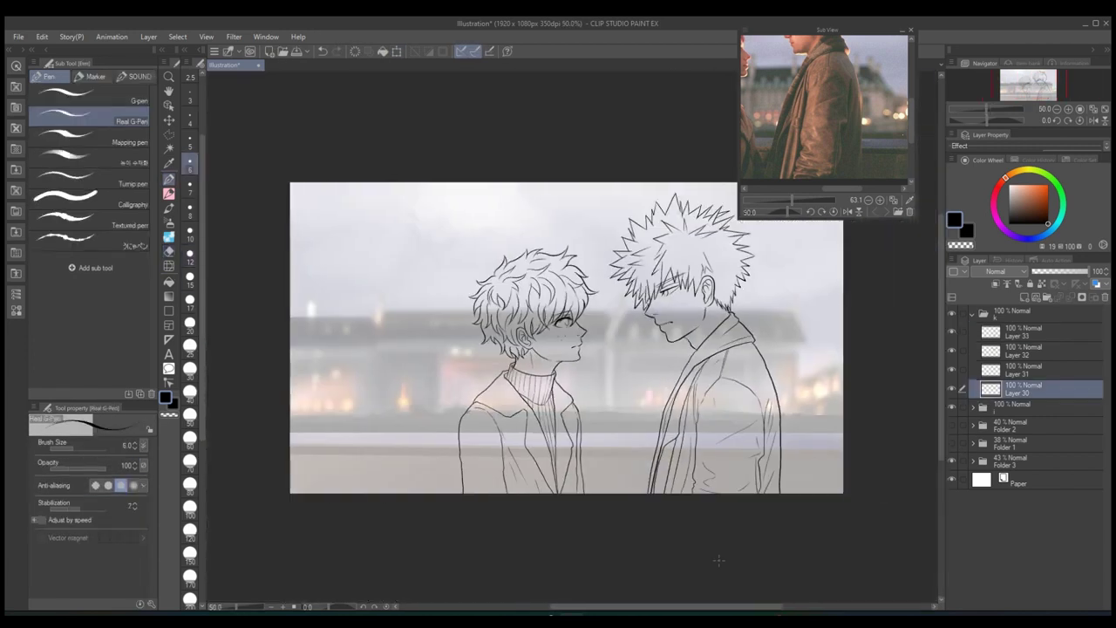
- Collapse the line art folders and build a colour folder named c containing nested folders for the individual colour areas
click(973, 311)
double_click(1028, 349)
key(Return)
click(973, 349)
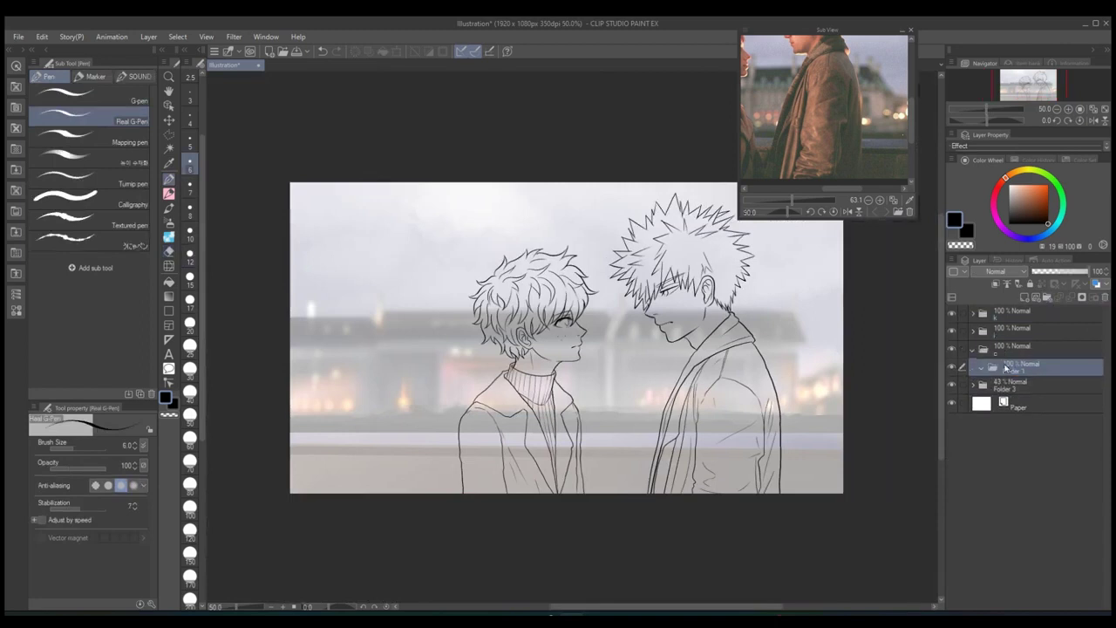
click(981, 385)
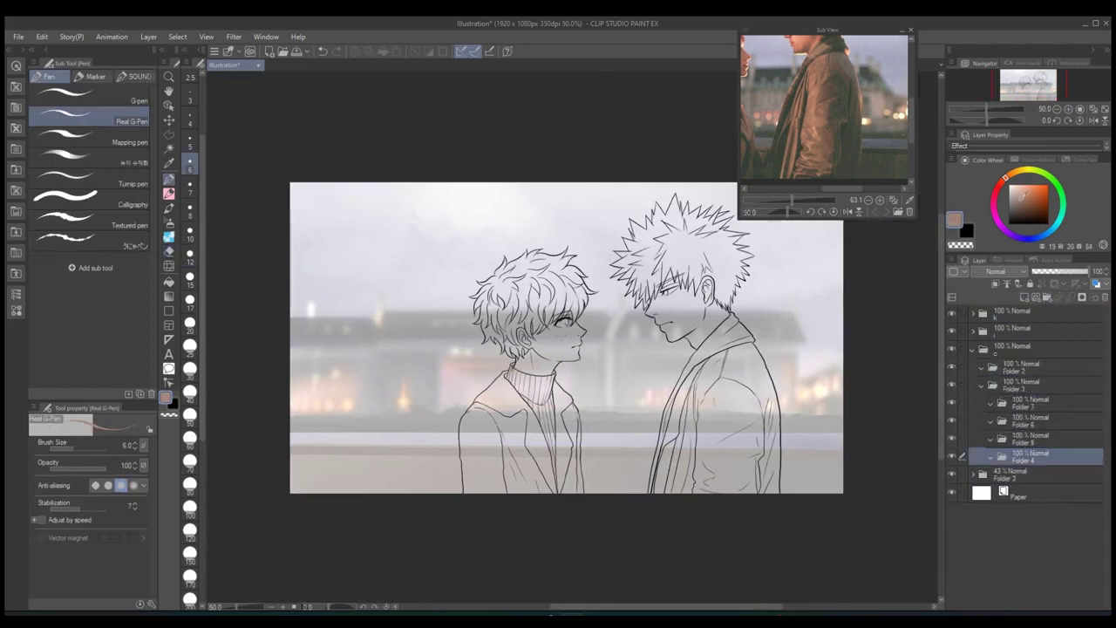
- Set the line art as the reference and fill both characters' skin with a beige tone on a new layer in Folder 4
click(1038, 331)
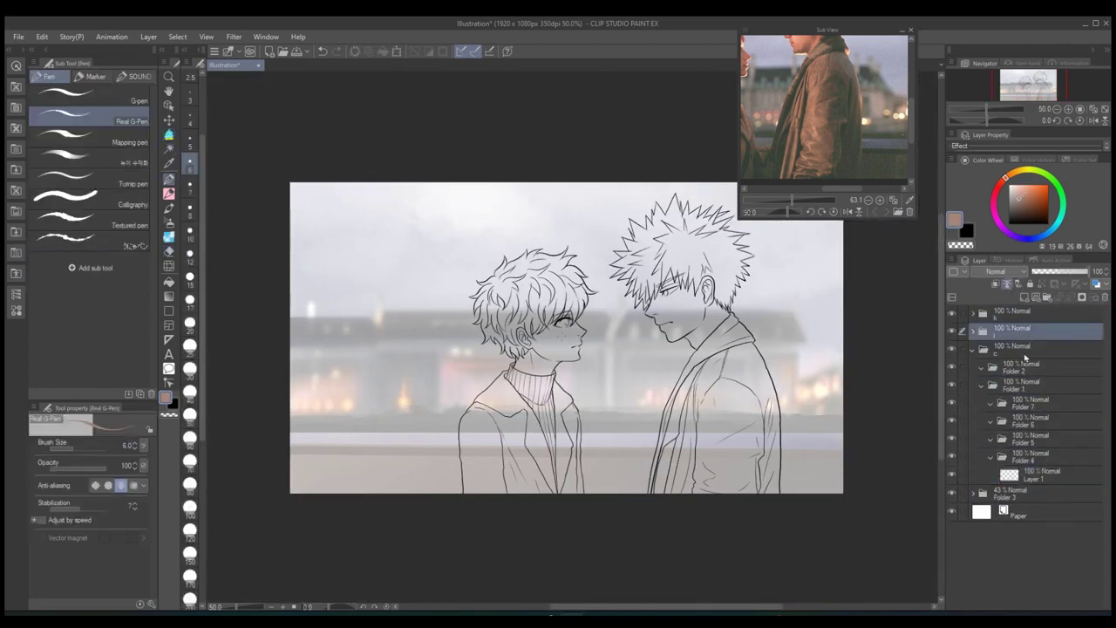
click(1037, 474)
key(m)
click(540, 340)
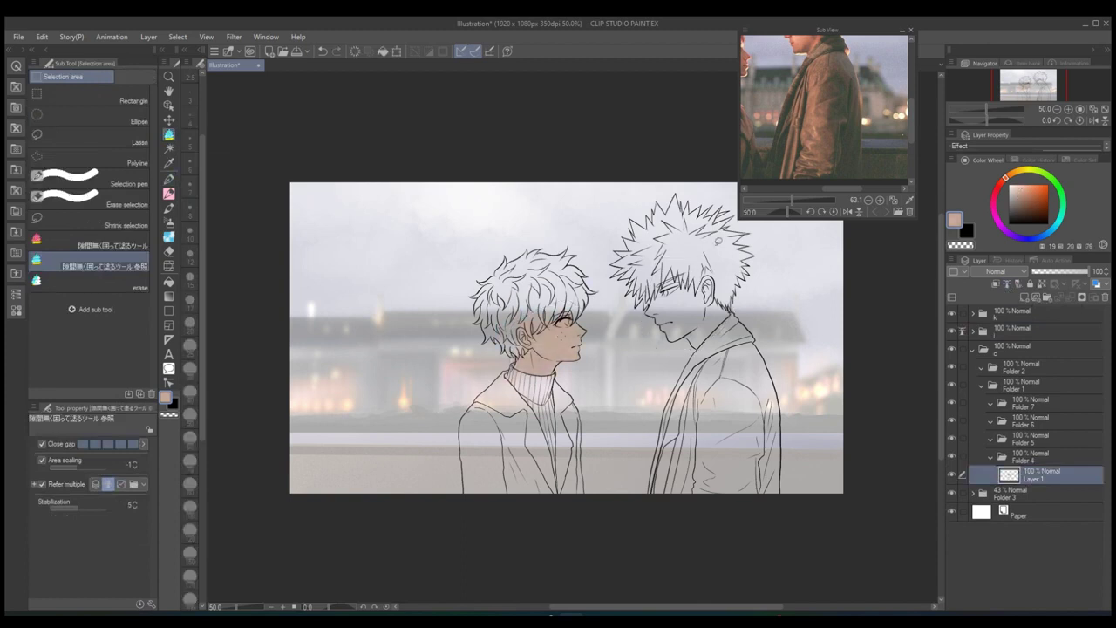
click(680, 300)
- Fill the left character's hair with dark green on a new layer in Folder 5
click(1037, 438)
click(1019, 200)
click(523, 279)
- Erase the green fill from the skin gaps between the left character's hair strands
click(122, 287)
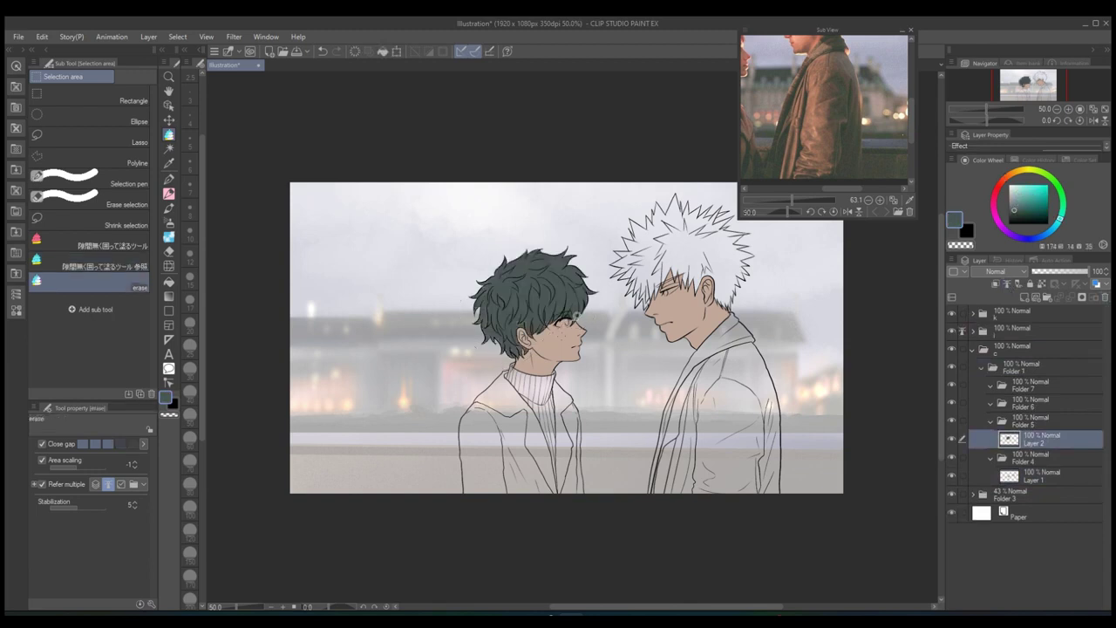
scroll(567, 314, up, 5)
drag(456, 321, 427, 415)
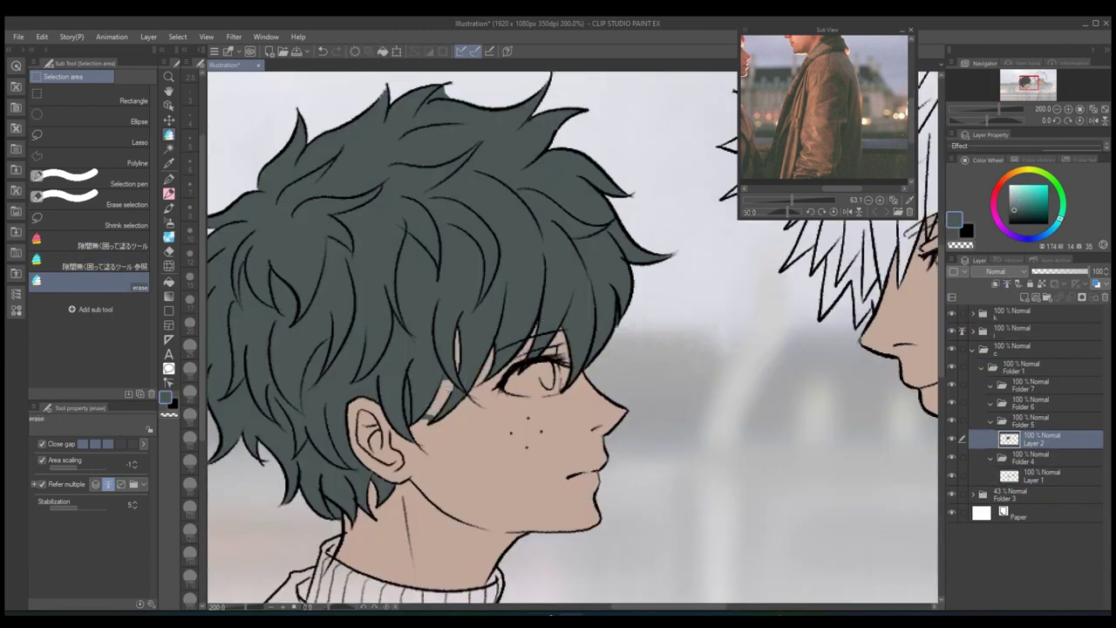
scroll(336, 484, down, 3)
scroll(435, 349, up, 4)
scroll(436, 348, down, 5)
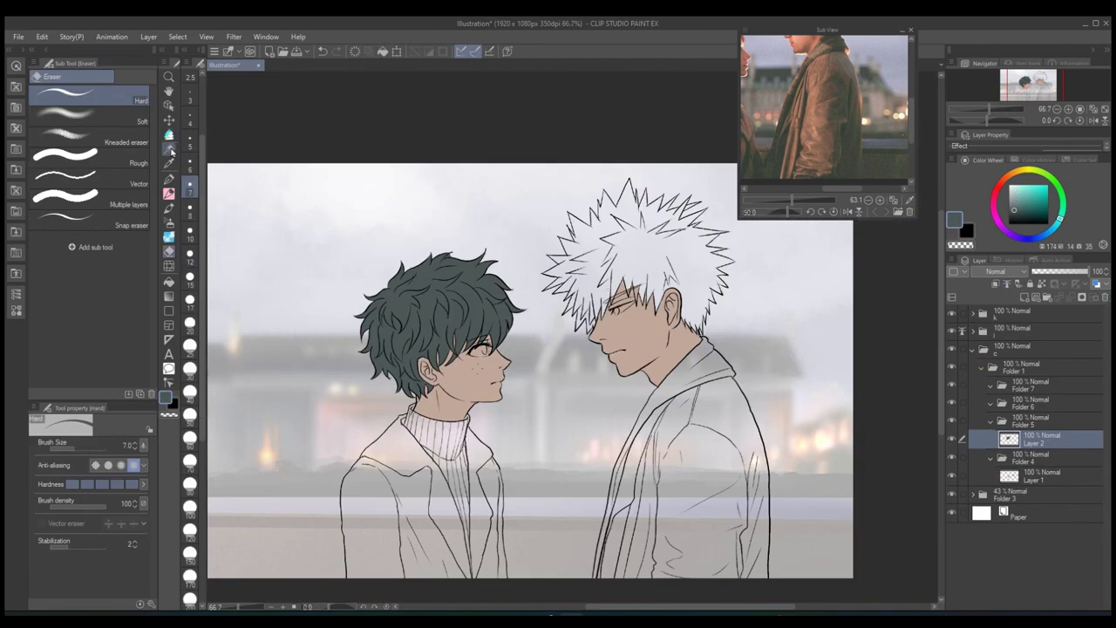
- Fill the right character's spiky hair with a blond yellow on a new layer
click(104, 265)
key(ctrl+shift+n)
click(1020, 177)
drag(755, 241, 741, 308)
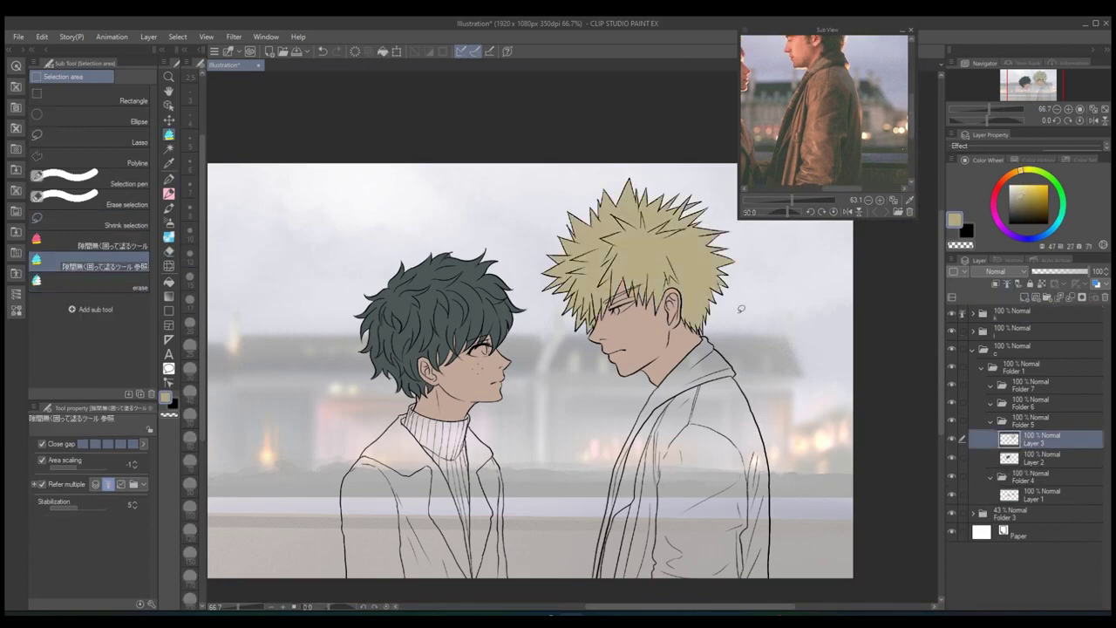
- Recolour the blond hair to a duller yellow and the skin of both characters to a paler beige
key(g)
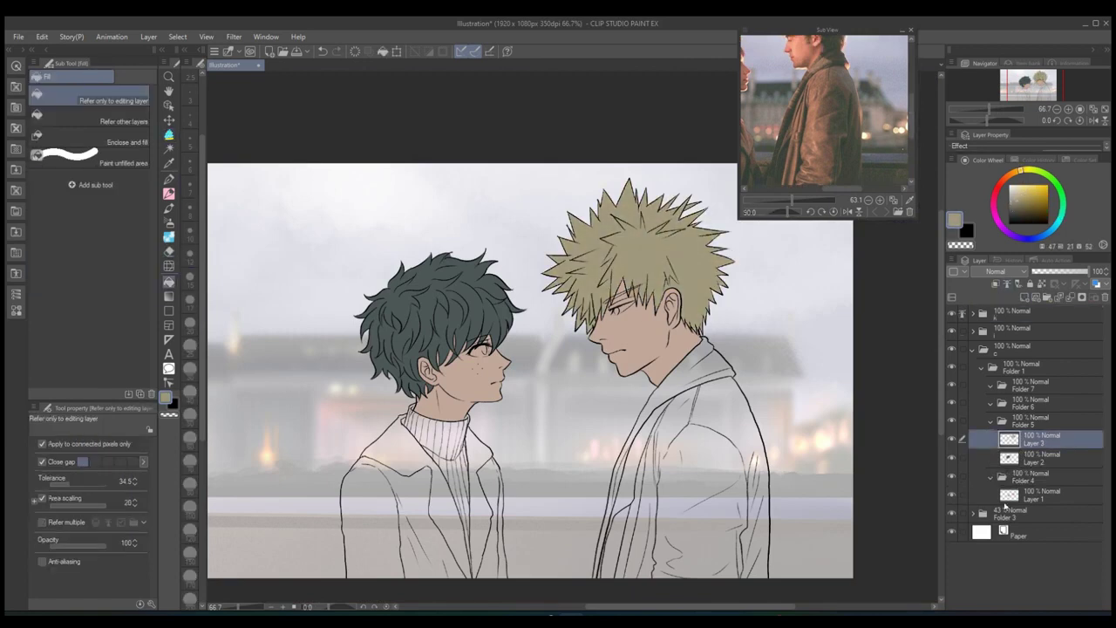
click(1007, 495)
click(1004, 177)
click(1017, 187)
key(m)
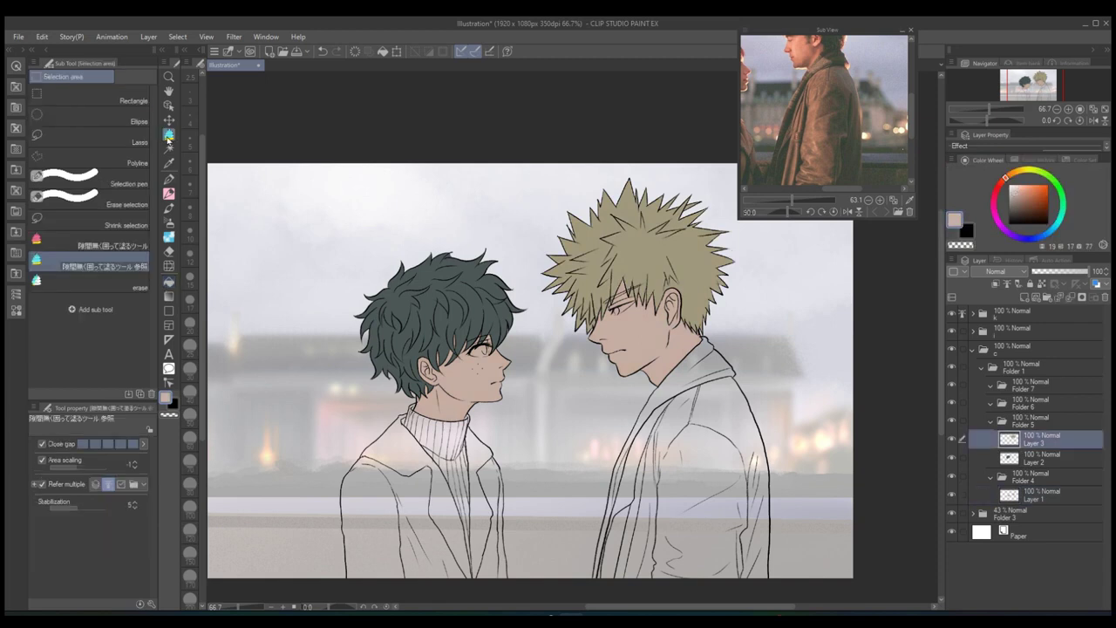
scroll(628, 289, up, 5)
scroll(627, 289, down, 6)
- Fill the left character's turtleneck sweater with a cream yellow on a new layer in Folder 6
click(1033, 400)
key(ctrl+shift+n)
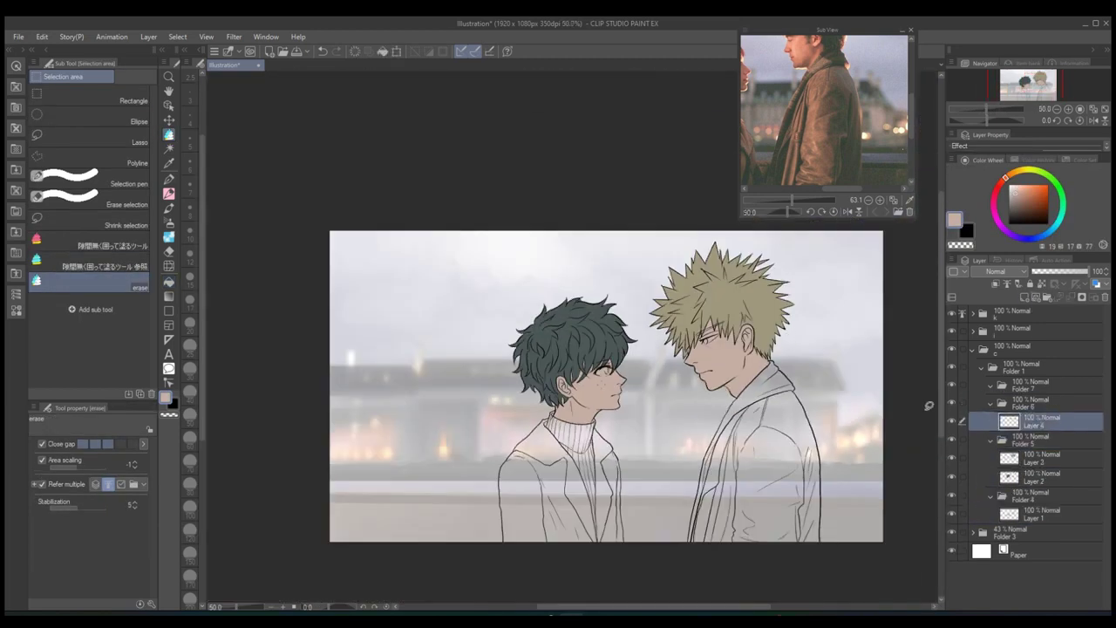
click(1016, 175)
click(105, 266)
scroll(579, 475, up, 3)
mouse_move(602, 344)
mouse_down()
mouse_move(518, 410)
mouse_move(572, 477)
mouse_up()
- Fill the left character's coat lapels with beige and the coat itself with reddish brown on separate new layers
key(ctrl+shift+n)
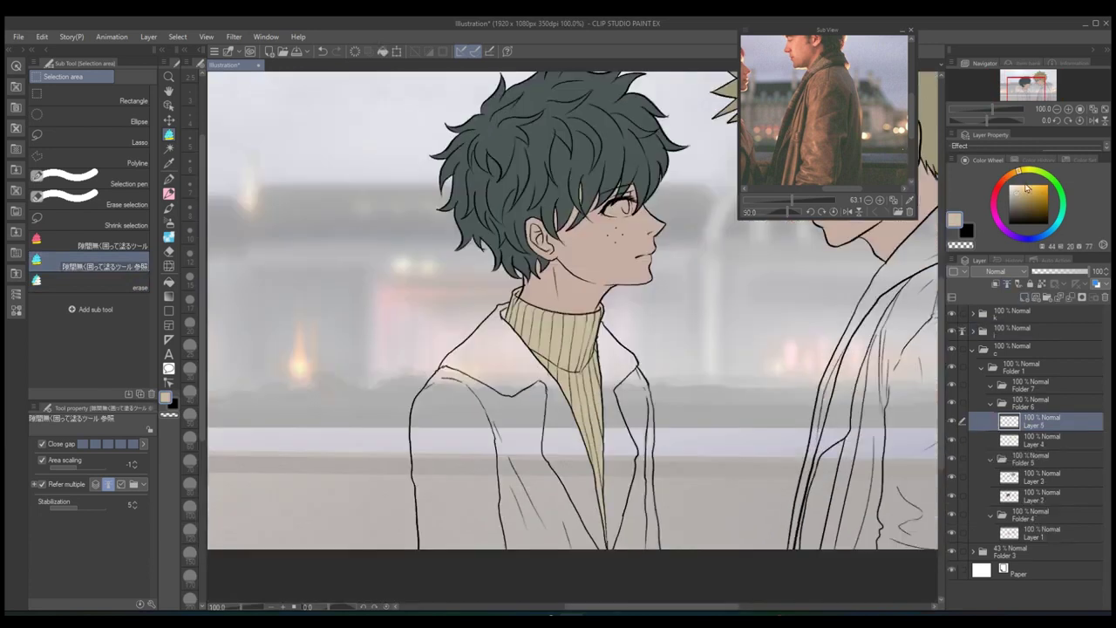
drag(442, 341, 445, 338)
drag(531, 358, 534, 359)
scroll(576, 392, down, 2)
mouse_move(567, 418)
mouse_down()
mouse_move(636, 292)
mouse_move(615, 501)
mouse_move(610, 332)
mouse_up()
key(ctrl+shift+n)
drag(419, 492, 540, 313)
scroll(820, 330, down, 4)
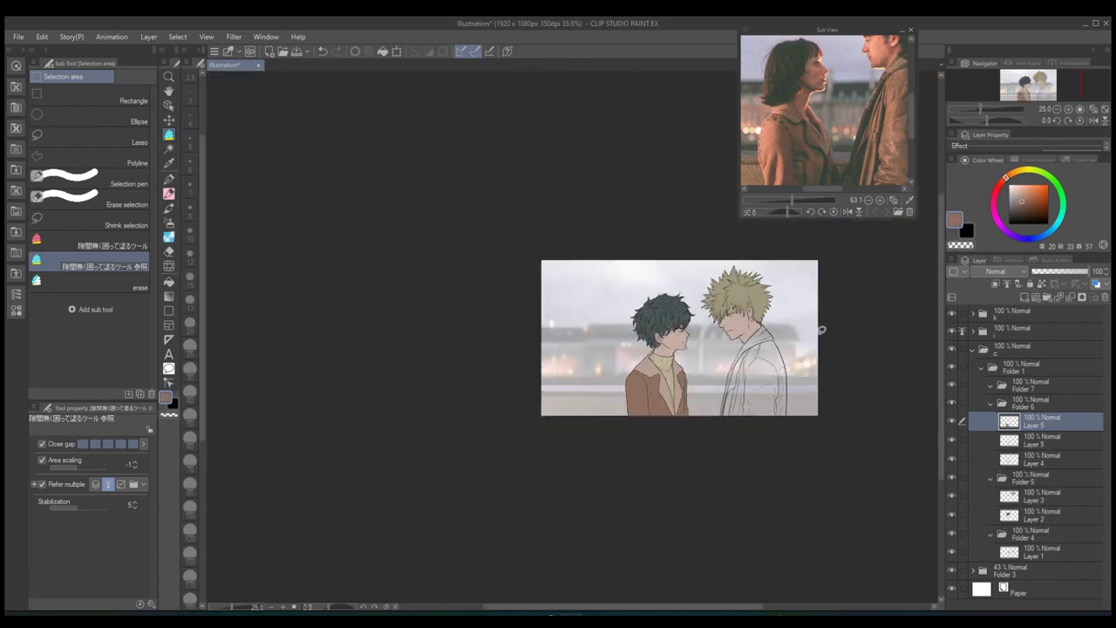
- Fill the right character's hood collar with grey and the jacket with dark brown on separate new layers
scroll(820, 330, up, 2)
mouse_move(702, 316)
mouse_down()
mouse_move(575, 588)
mouse_move(727, 331)
mouse_up()
click(1025, 297)
drag(701, 366, 733, 540)
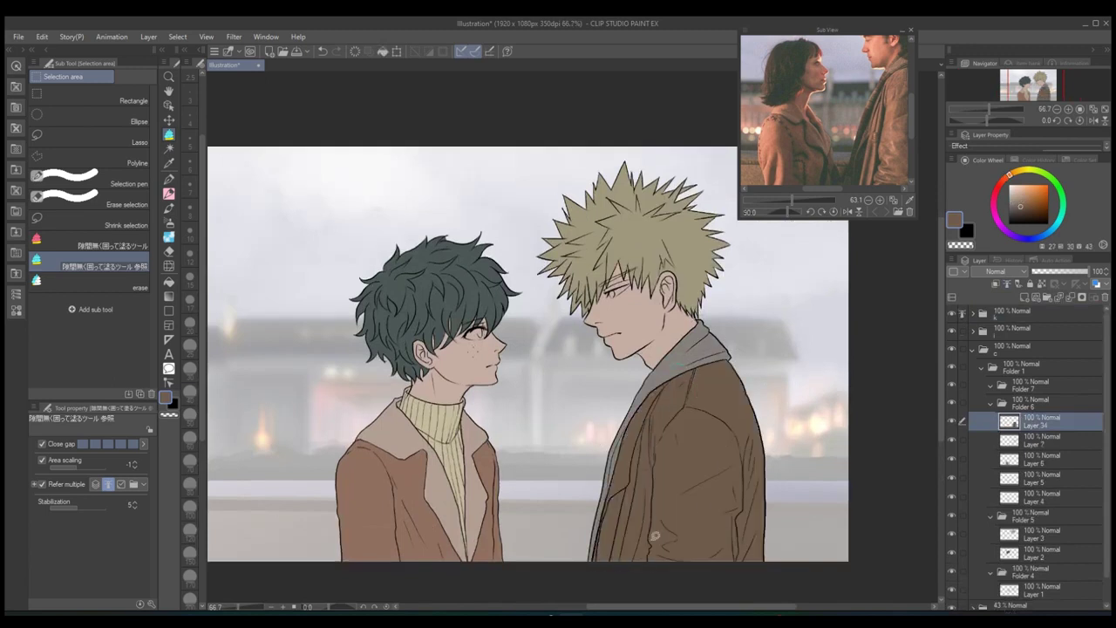
- Restore the background folder to 100% opacity, fit both reference figures in the Sub View, and add a layer above the skin fill
scroll(575, 366, down, 2)
drag(871, 52, 845, 81)
scroll(811, 78, up, 2)
click(1025, 297)
scroll(575, 366, up, 3)
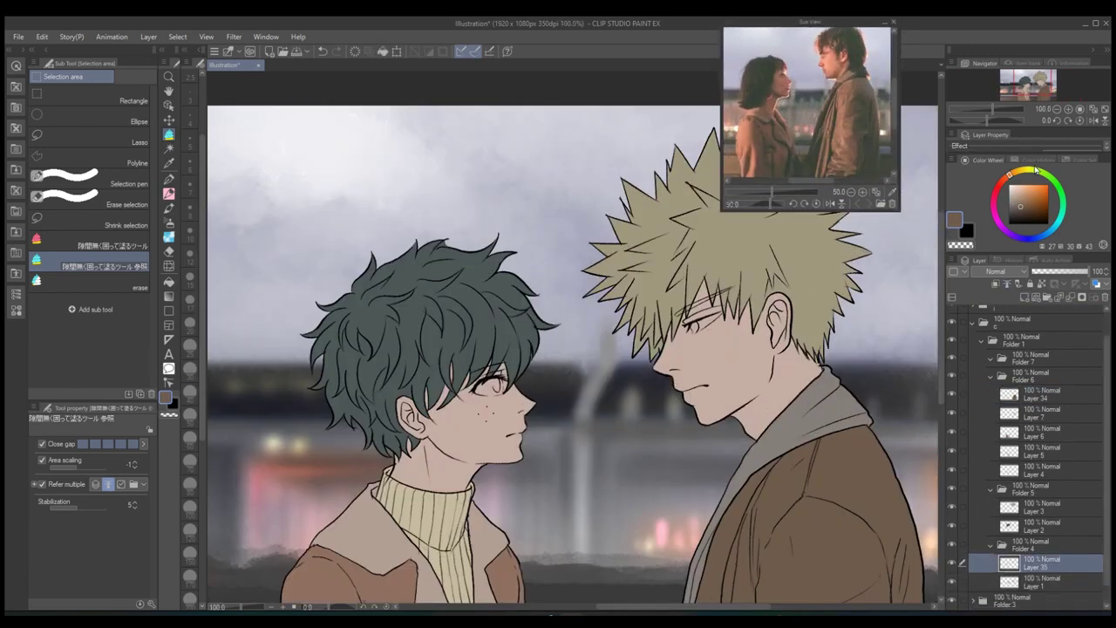
- Try a warm blush on the right character's cheek with the Soft airbrush after testing the flat brush
click(169, 207)
click(101, 79)
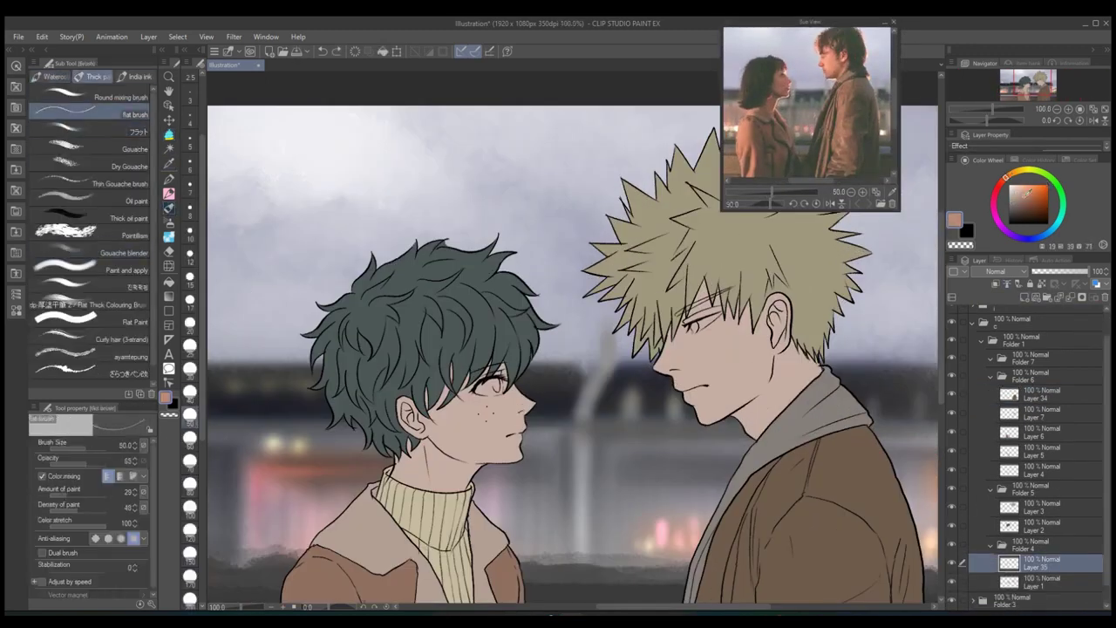
scroll(458, 397, up, 2)
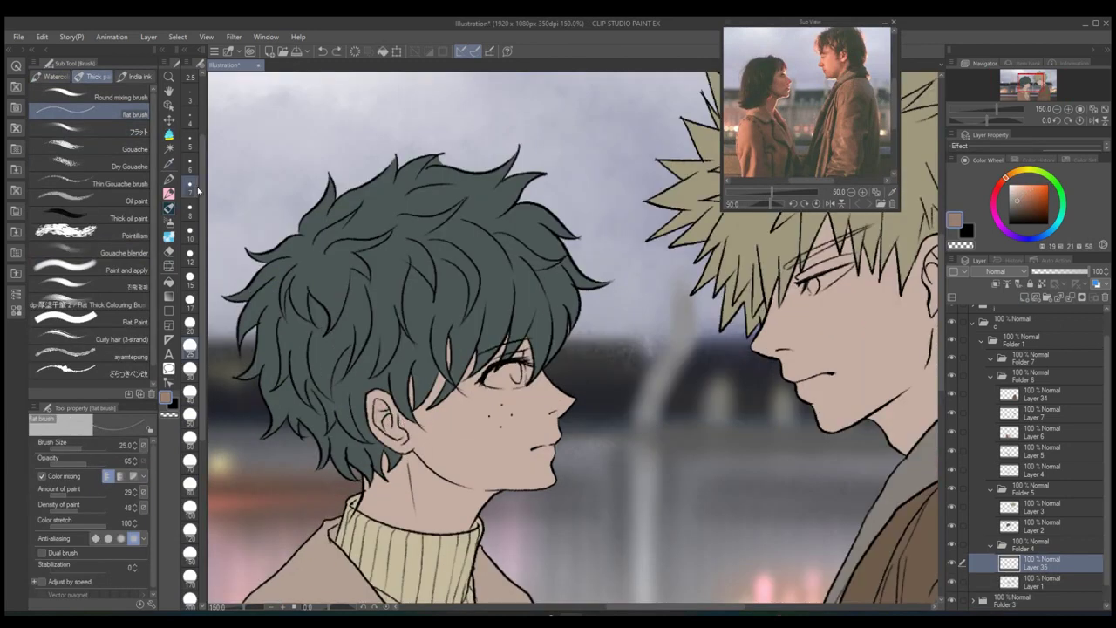
key(ctrl+minus)
key(ctrl+minus)
key(b)
drag(698, 297, 702, 336)
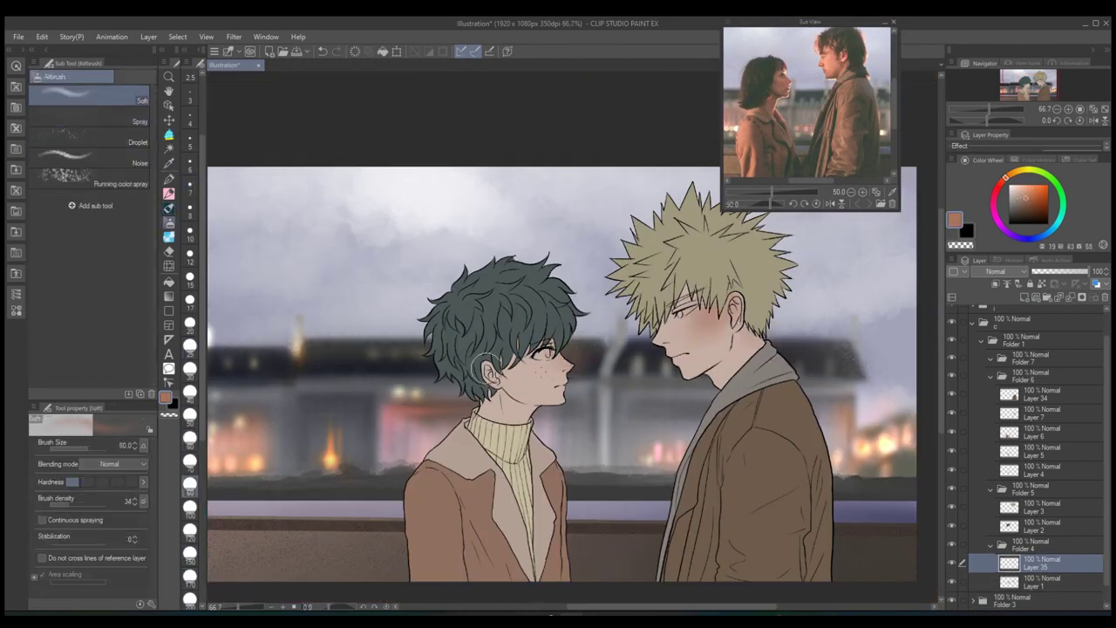
key(ctrl+z)
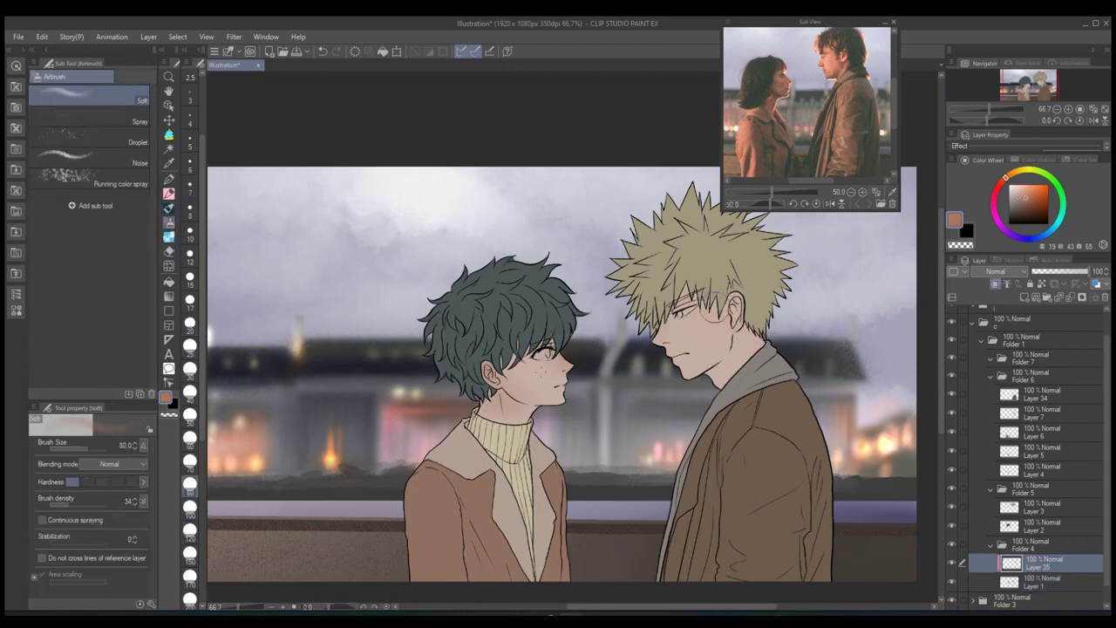
- Clip the layer to the skin fill and airbrush soft warm tones on both faces, using size 20 for the reddish lips
key(ctrl+plus)
key(ctrl+plus)
key(ctrl+plus)
key(ctrl+plus)
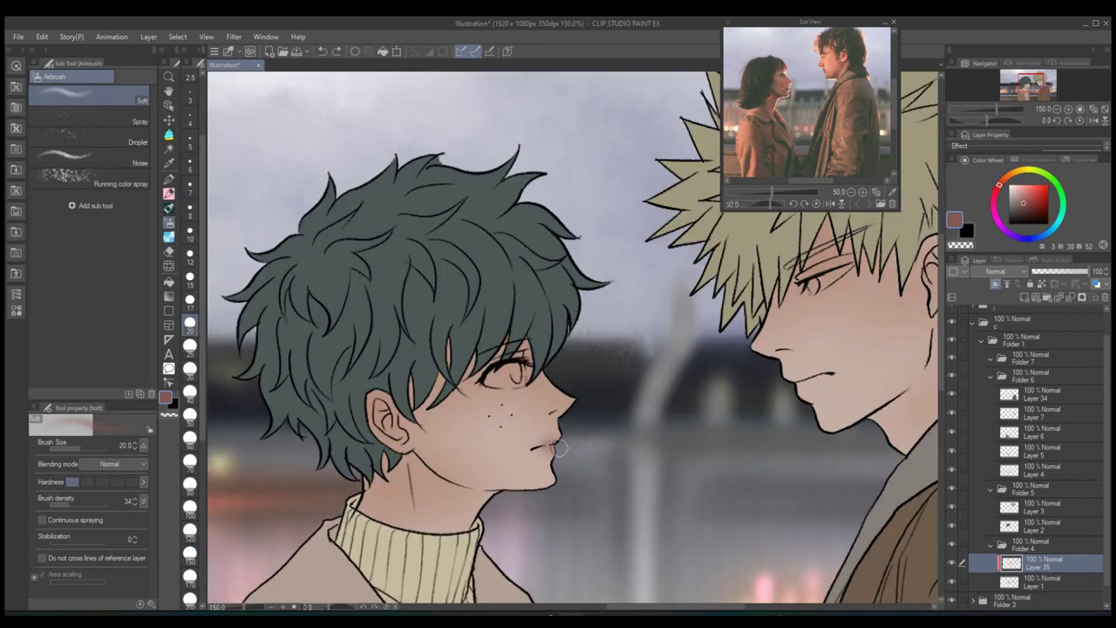
key(ctrl+minus)
key(ctrl+minus)
key(ctrl+minus)
key(ctrl+minus)
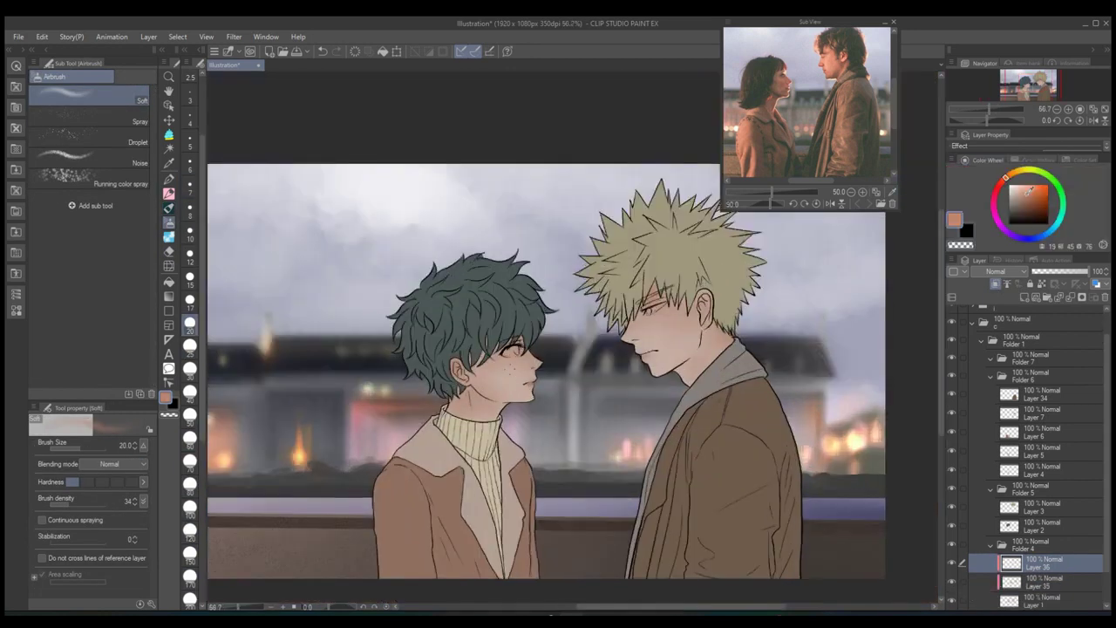
- Paint shadows on the ears and necks with the Round mixing brush at size 15 on a new clipped layer
click(171, 195)
key(ctrl+plus)
click(121, 97)
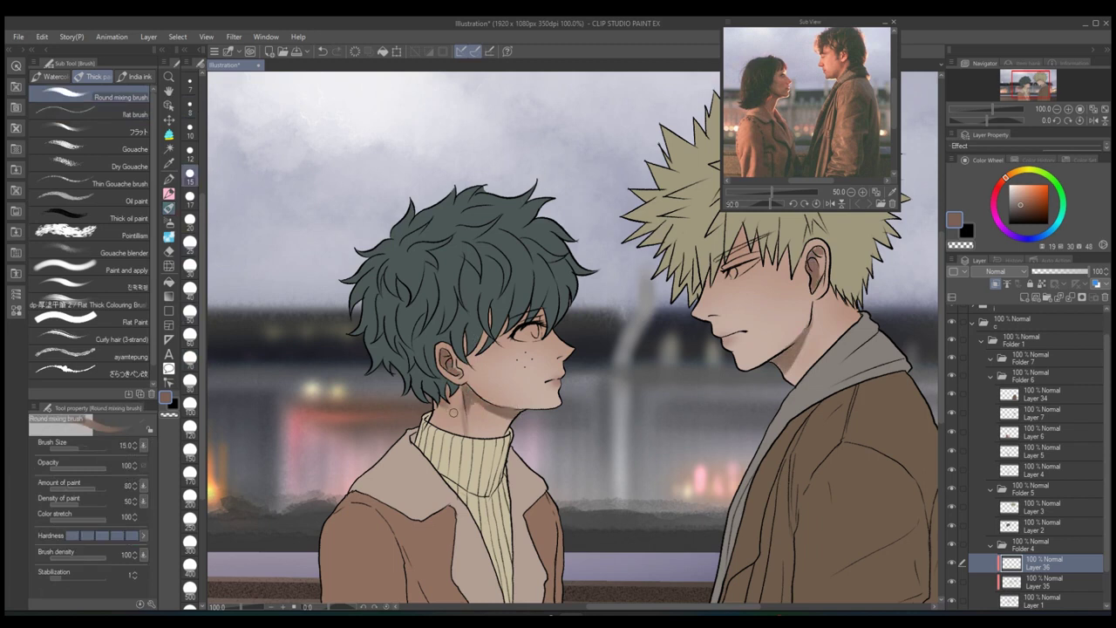
- Refine the shadows on the left character's face and neck with the フラット brush at size 25
key(period)
click(135, 539)
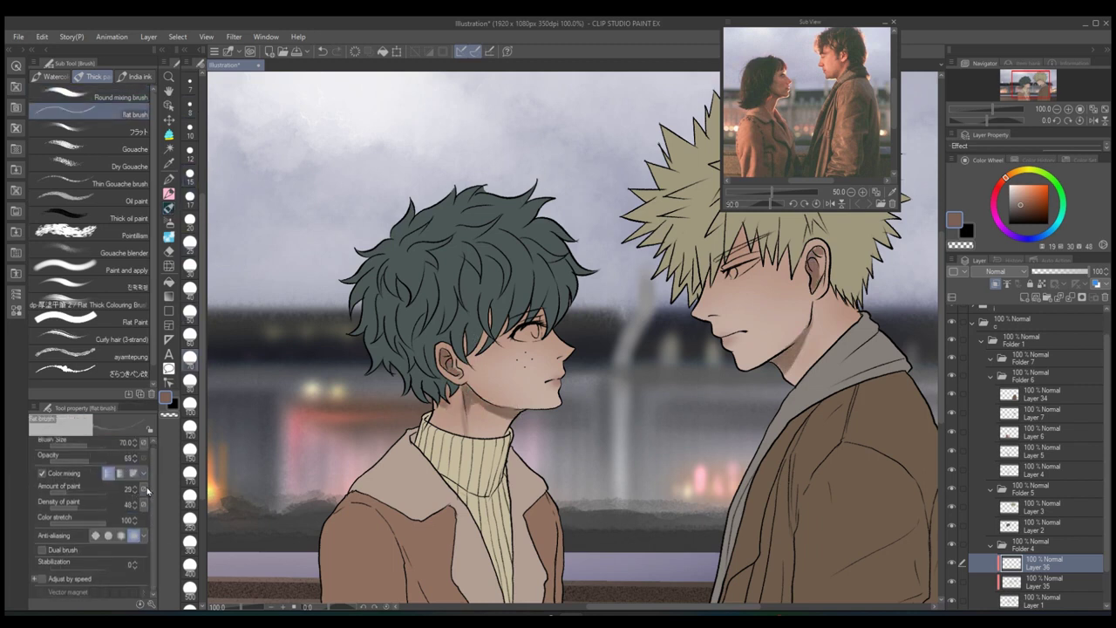
key(period)
scroll(461, 296, up, 1)
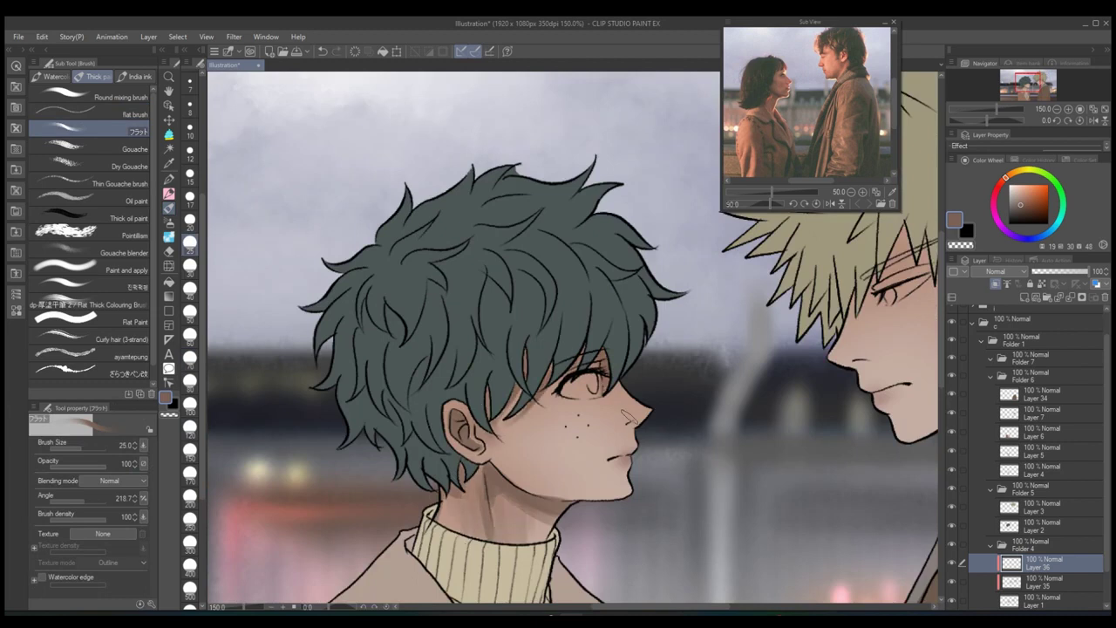
- Shade the right character's neck and jaw on Layer 36 with the フラット brush at size 40
mouse_move(625, 421)
mouse_down()
mouse_move(372, 419)
mouse_move(473, 420)
mouse_up()
key(bracketright)
key(bracketright)
key(bracketright)
key(bracketright)
key(bracketright)
key(bracketright)
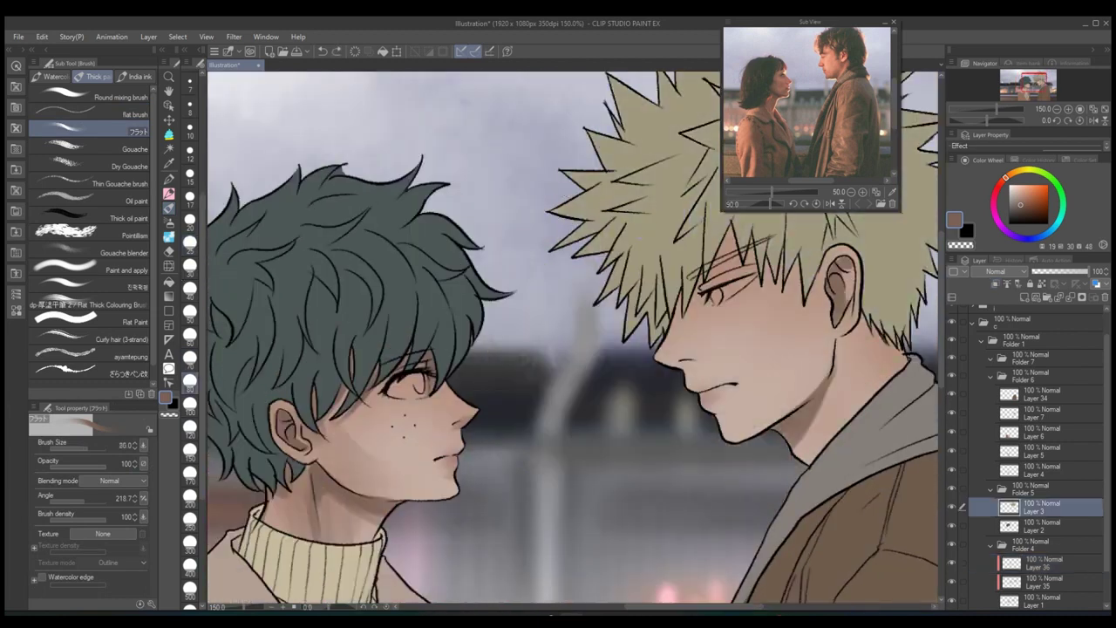
key(bracketleft)
key(bracketleft)
key(bracketleft)
key(bracketleft)
drag(785, 349, 649, 349)
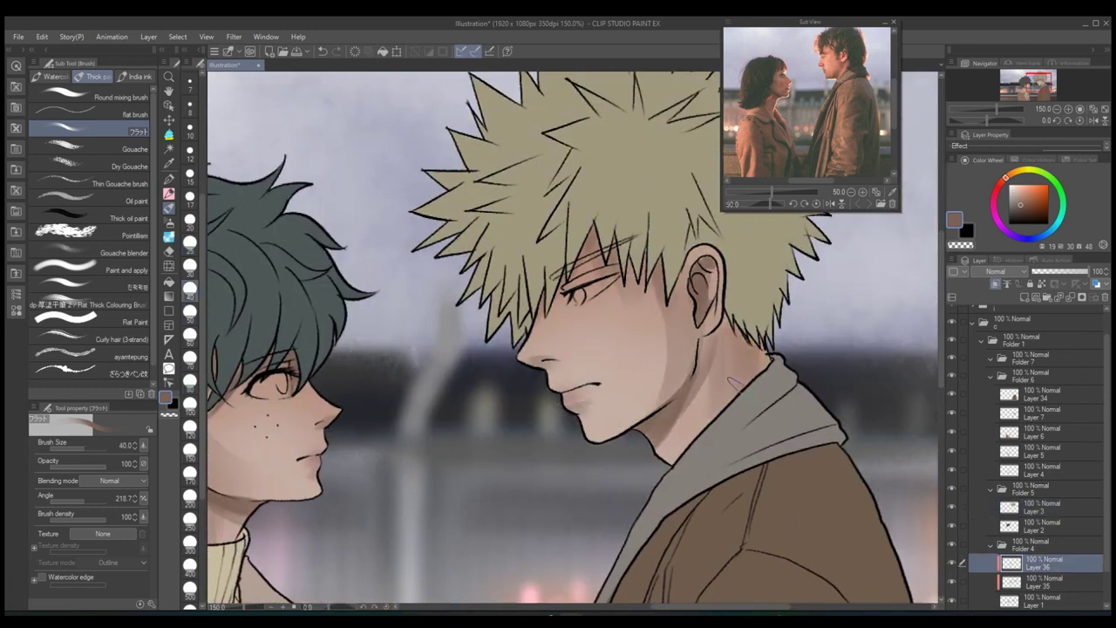
- Add a clipped layer above Layer 36 and paint light skin tones on both faces with the フラット brush at size 40
scroll(639, 453, down, 2)
key(ctrl+shift+n)
scroll(440, 466, up, 2)
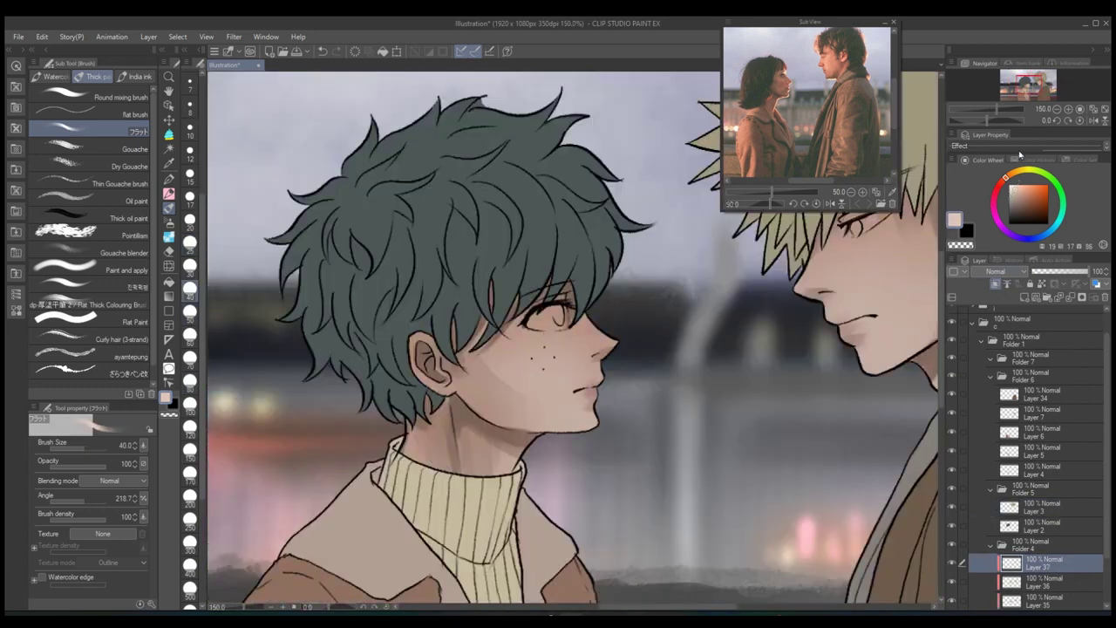
click(1028, 161)
key(alt+bracketleft)
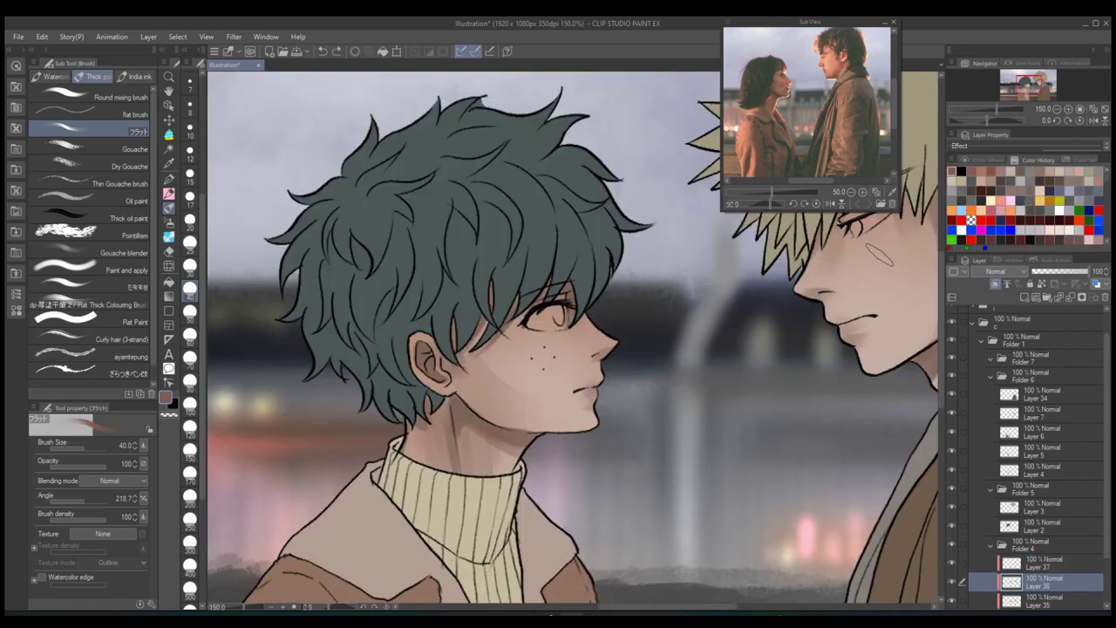
scroll(575, 340, down, 2)
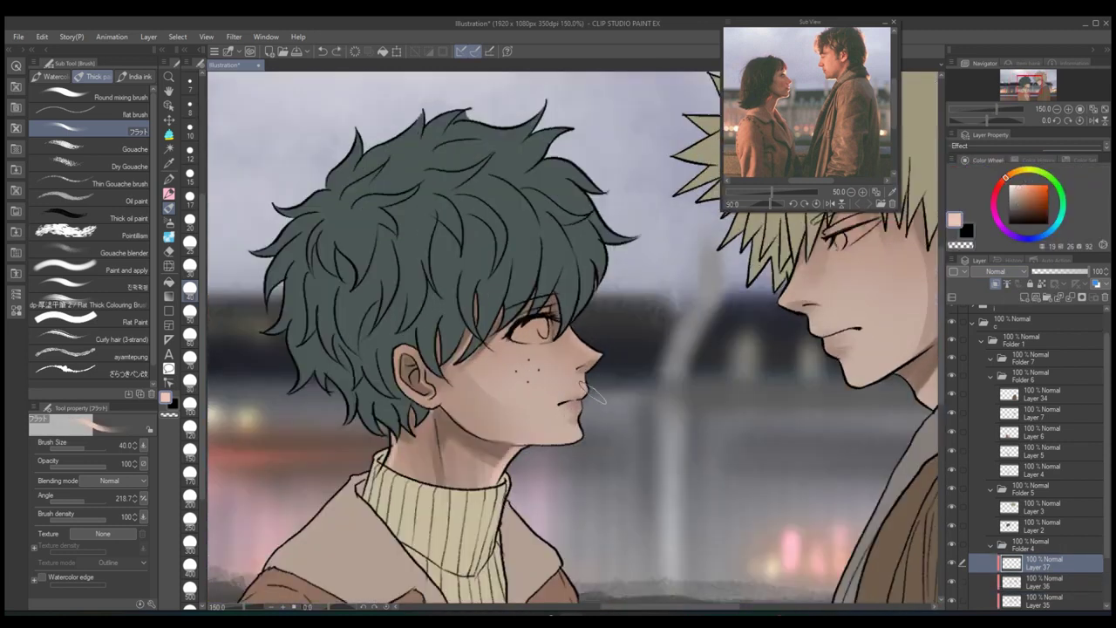
- Paint reddish-brown tones around both characters' eyes on Layer 35 with the Soft airbrush at size 30
key(alt+bracketleft)
key(alt+bracketleft)
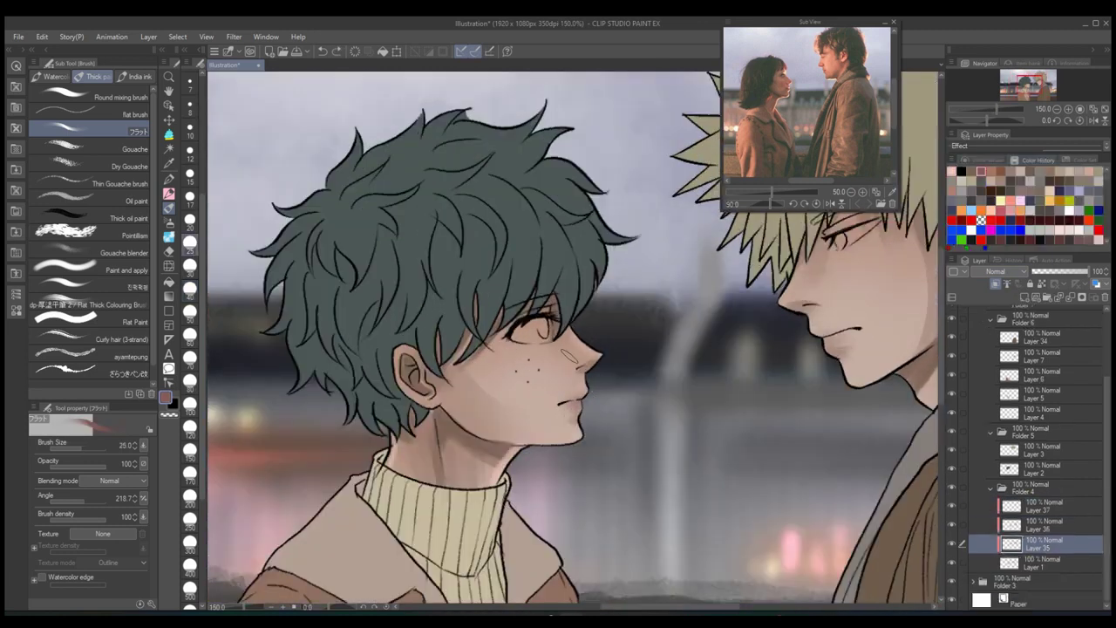
key(b)
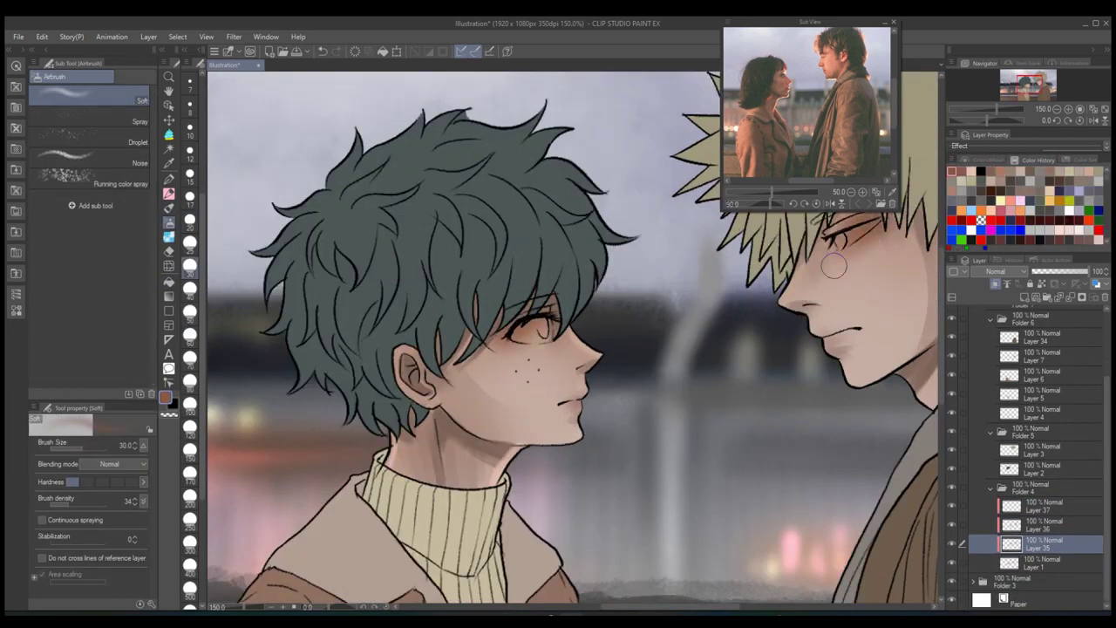
scroll(575, 340, down, 2)
drag(672, 345, 719, 353)
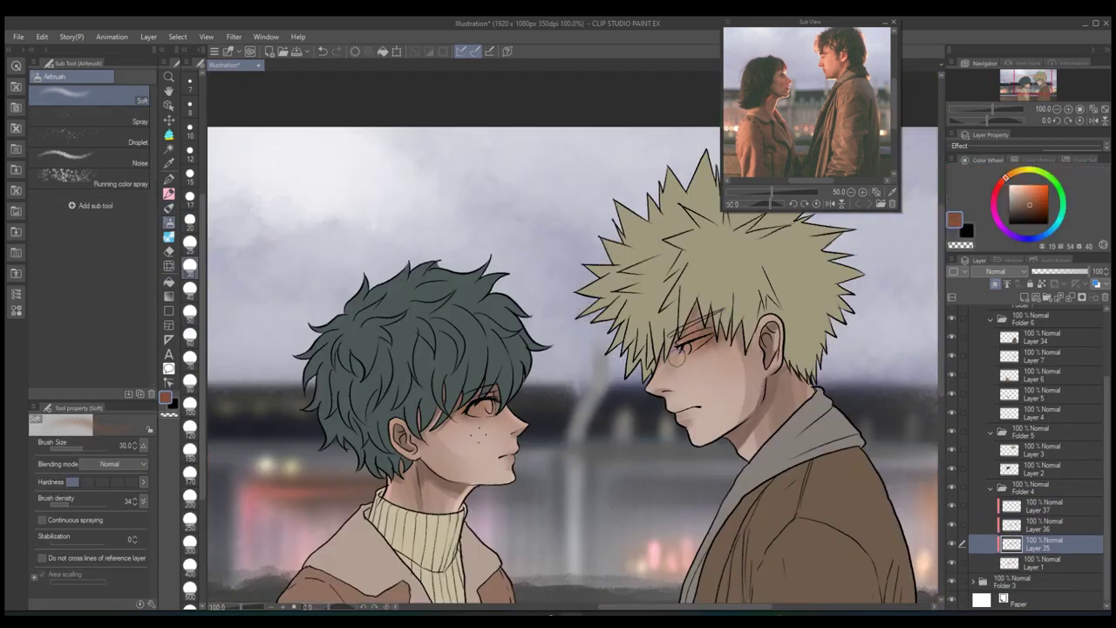
- Touch up the light skin tones on Layer 37 with the フラット brush, and smooth the face and neck shading using Blur, both at size 25
key(alt+bracketright)
key(alt+bracketright)
key(b)
scroll(436, 488, up, 2)
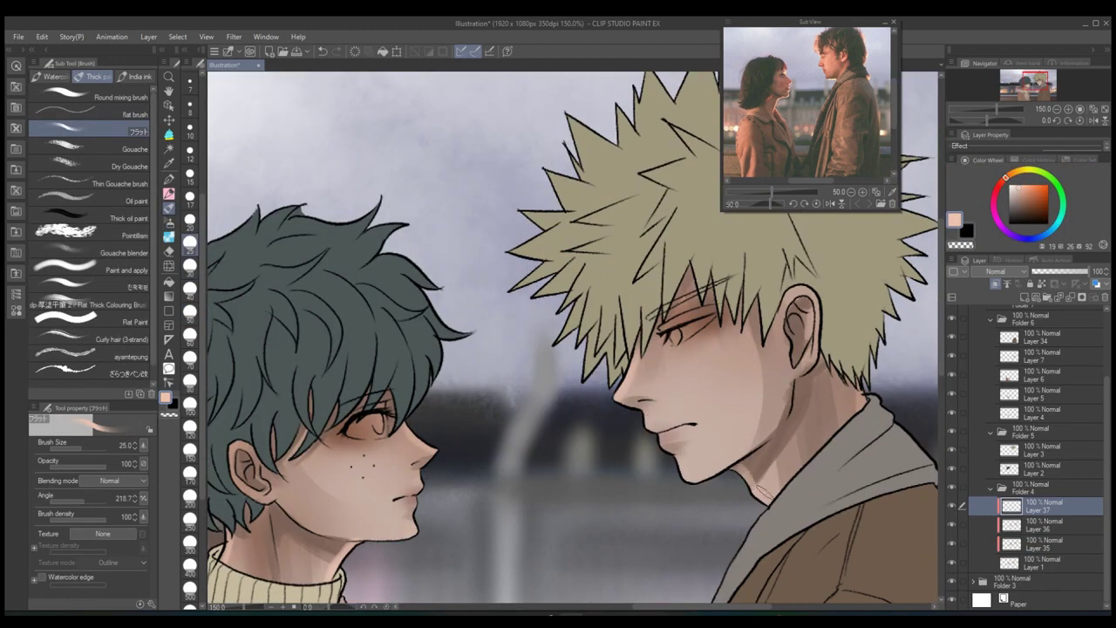
key(alt+bracketleft)
key(j)
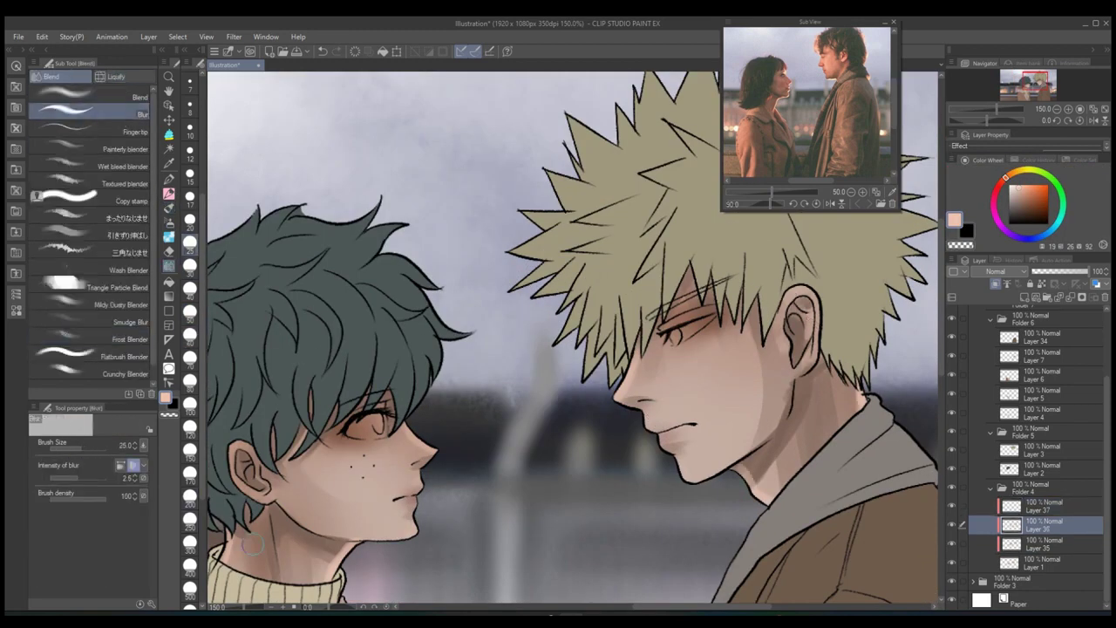
key(alt+bracketright)
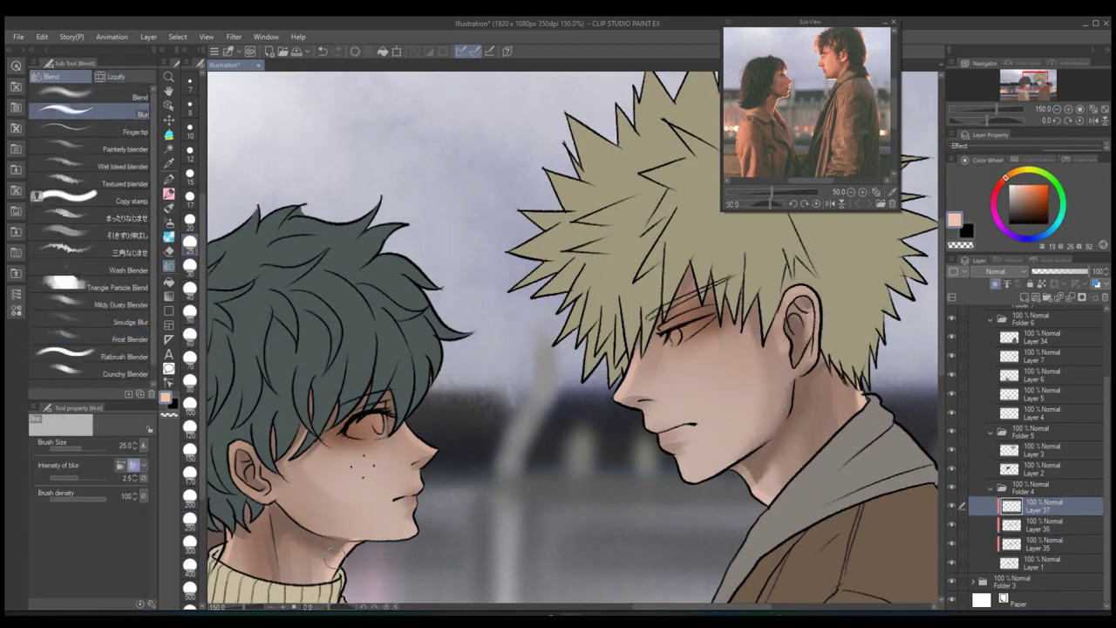
- Fade the skin shading on both characters with the Soft eraser at size 100
key(alt+bracketleft)
scroll(777, 365, down, 3)
key(e)
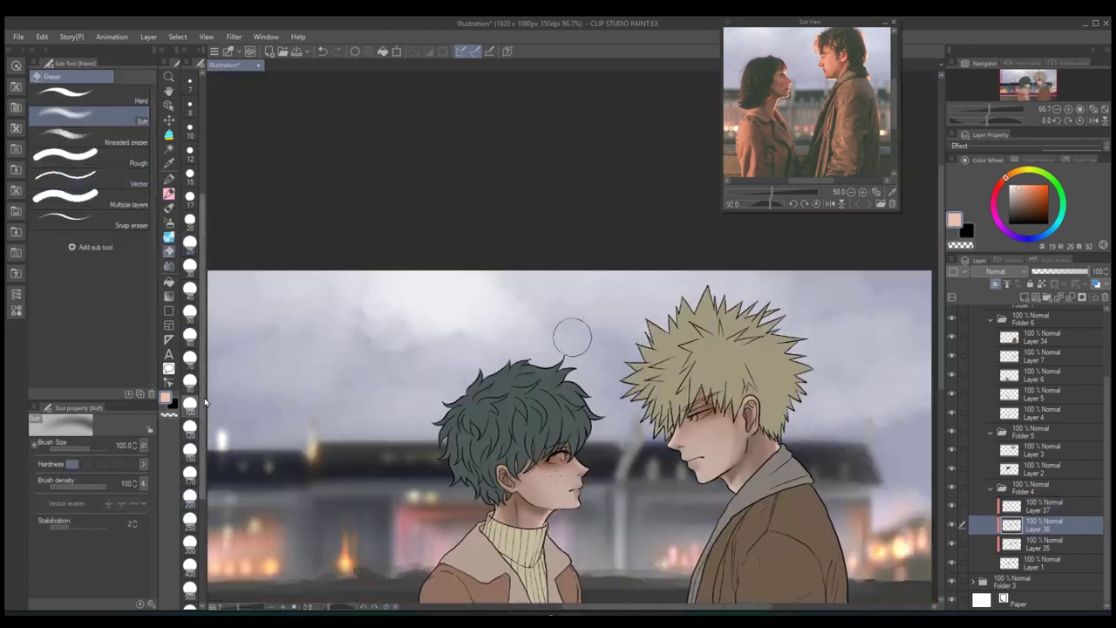
scroll(570, 331, up, 1)
scroll(643, 579, down, 1)
key(alt+bracketleft)
- Create a folder above the skin shading layers, paint both characters' eye whites with the Round mixing brush at size 12, and clean them with the Hard eraser
key(ctrl+shift+n)
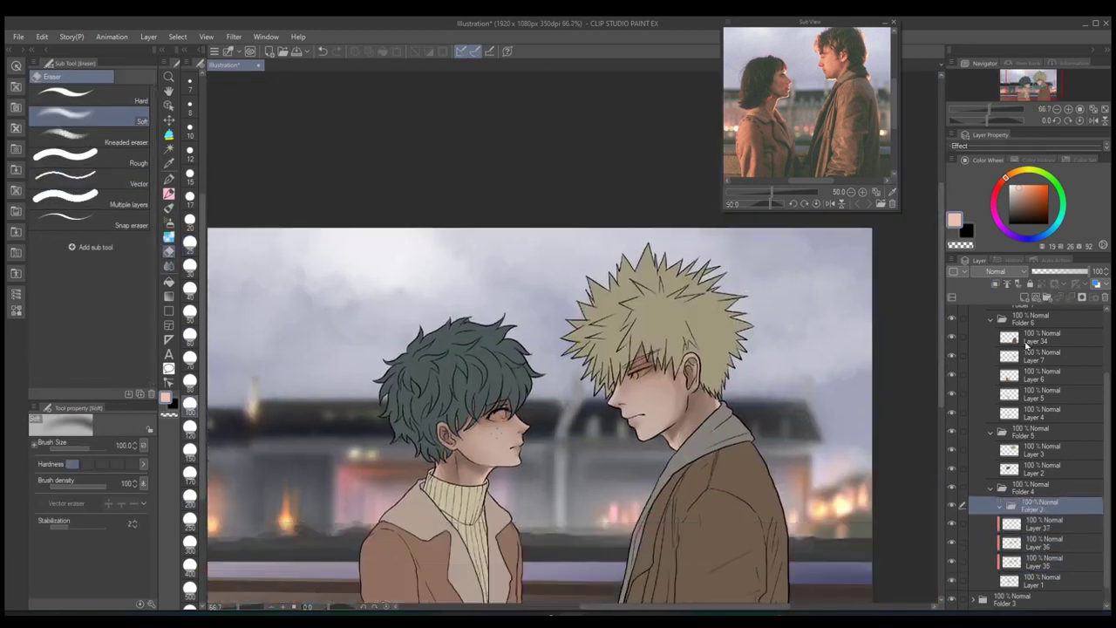
key(b)
click(96, 76)
scroll(481, 393, up, 5)
scroll(484, 393, down, 2)
drag(427, 423, 440, 436)
scroll(523, 418, down, 3)
scroll(567, 434, up, 1)
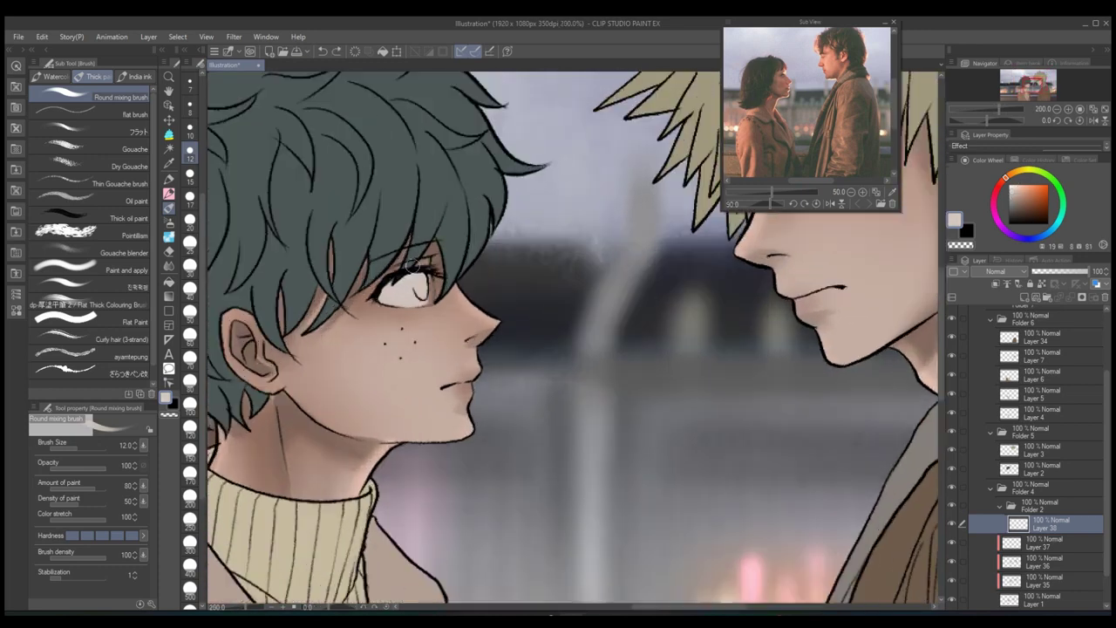
key(e)
scroll(702, 564, down, 4)
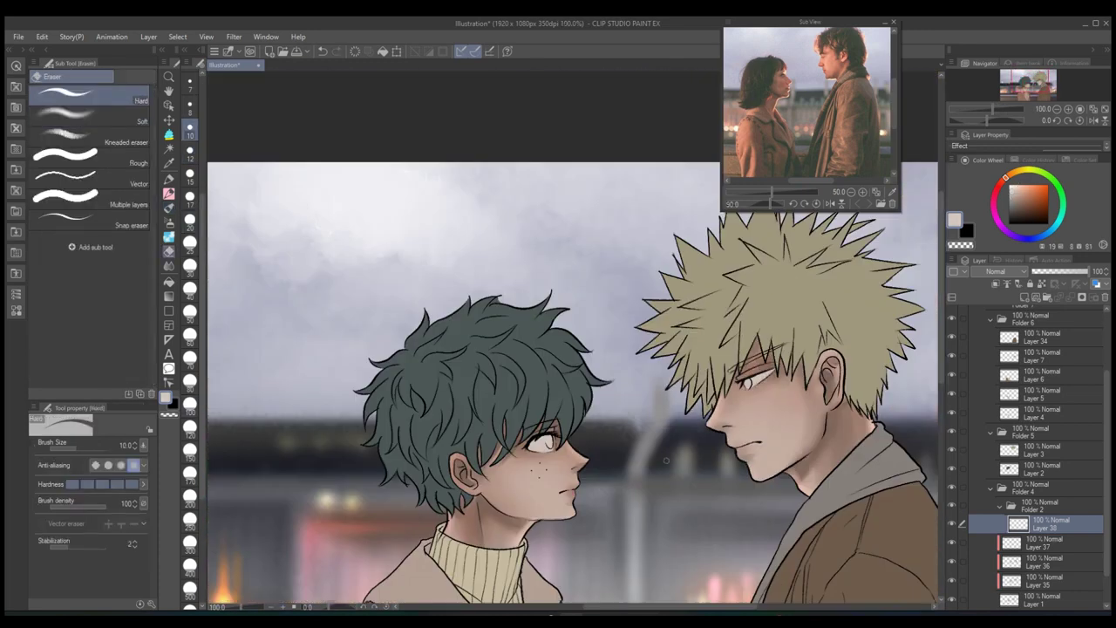
- Apply a Hue/Saturation/Luminosity correction to the skin shadows on Layer 36
click(1046, 578)
click(41, 37)
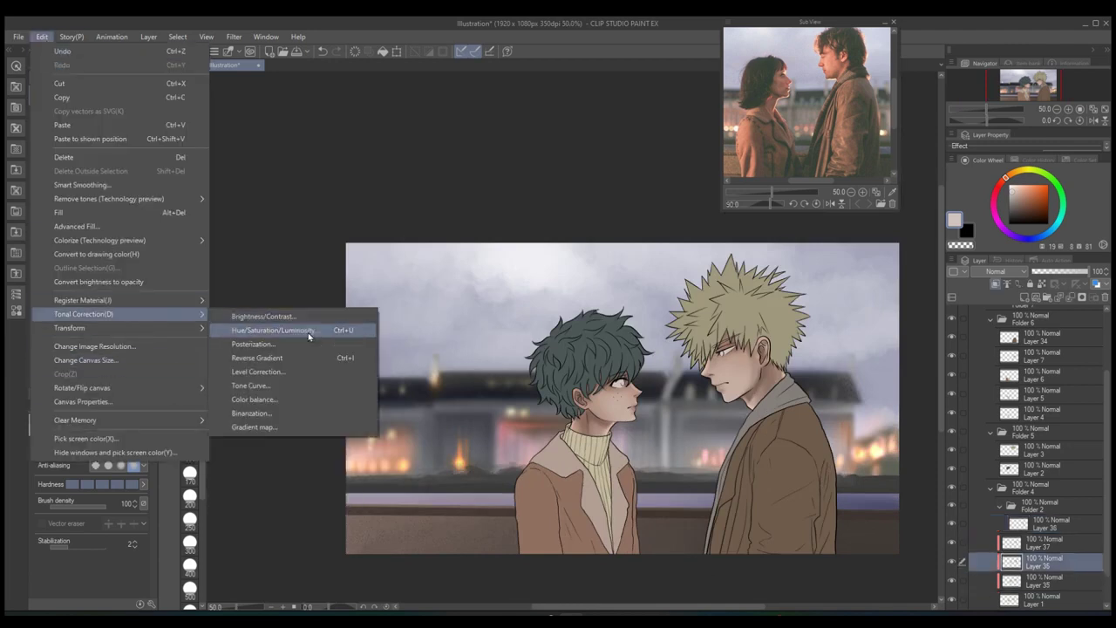
click(308, 327)
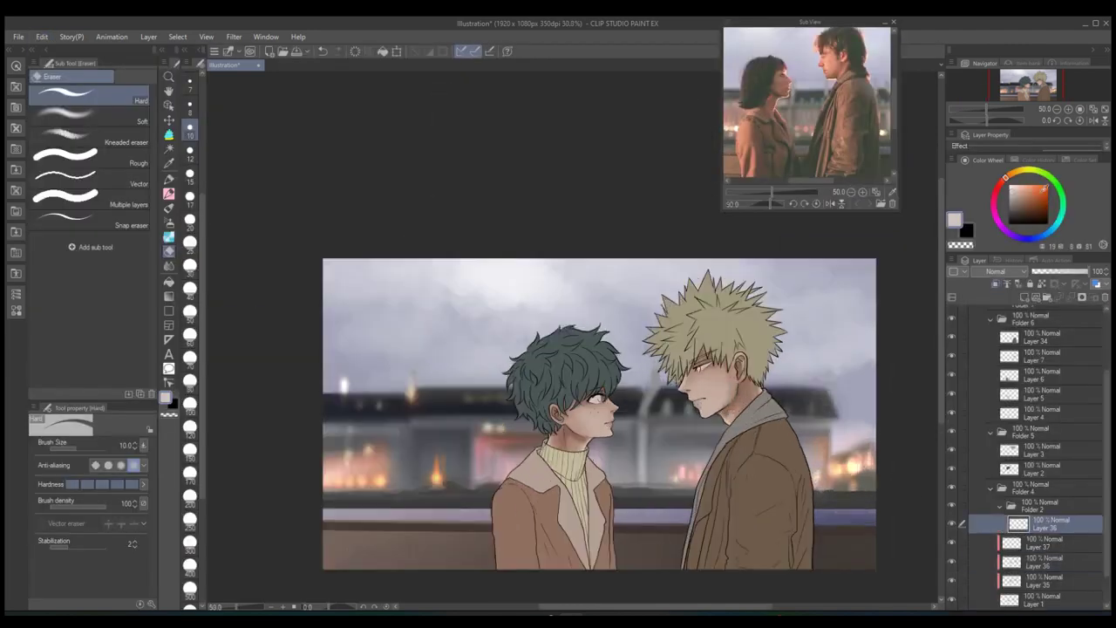
- Fill the left character's iris with dark teal on a new layer using the SU-Cream Pencil at size 8
scroll(607, 433, up, 4)
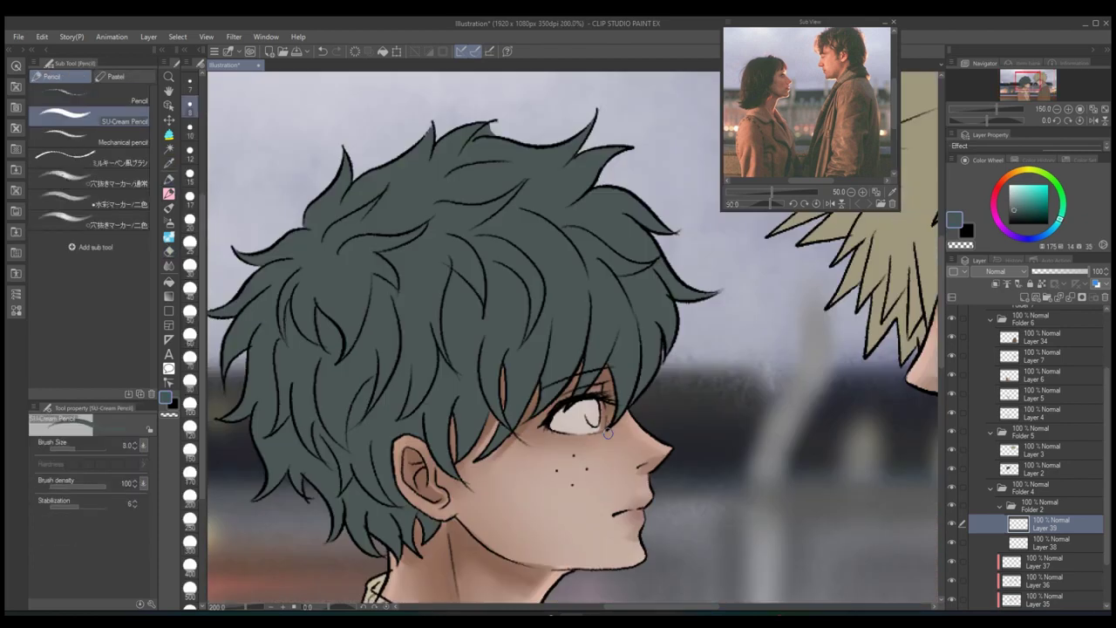
scroll(608, 433, up, 1)
scroll(615, 429, down, 3)
scroll(626, 424, up, 1)
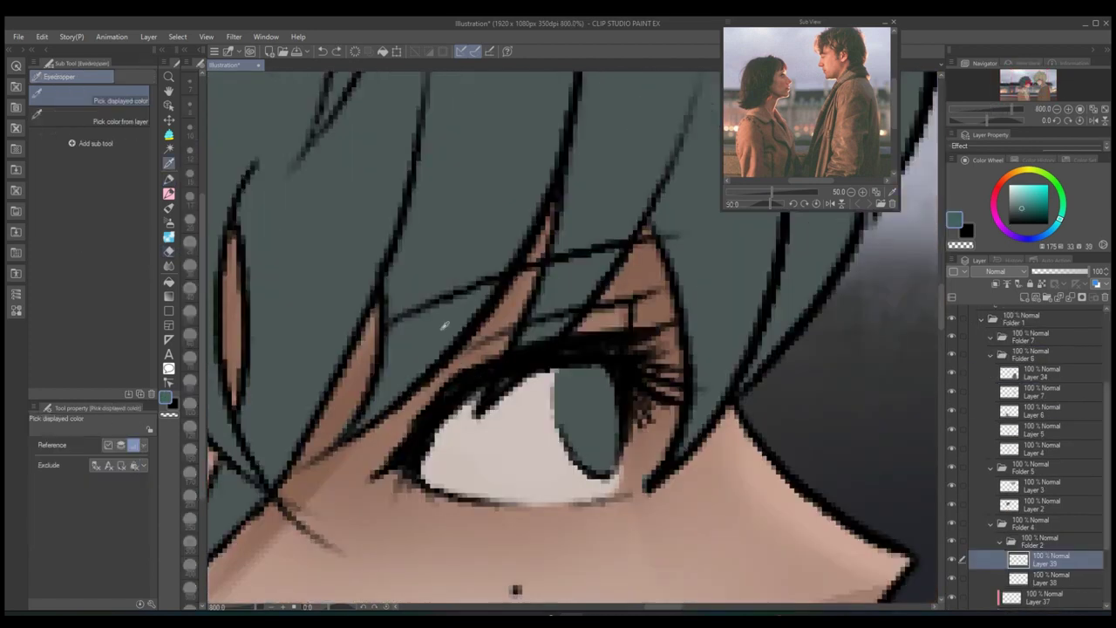
- Build up progressively lighter teal tones in the lower part of the left character's iris with the Milli pen at size 3
key(p)
drag(580, 375, 584, 444)
drag(566, 392, 602, 470)
mouse_move(601, 410)
mouse_down()
mouse_move(599, 441)
mouse_move(633, 461)
mouse_up()
alt+click(603, 440)
key(e)
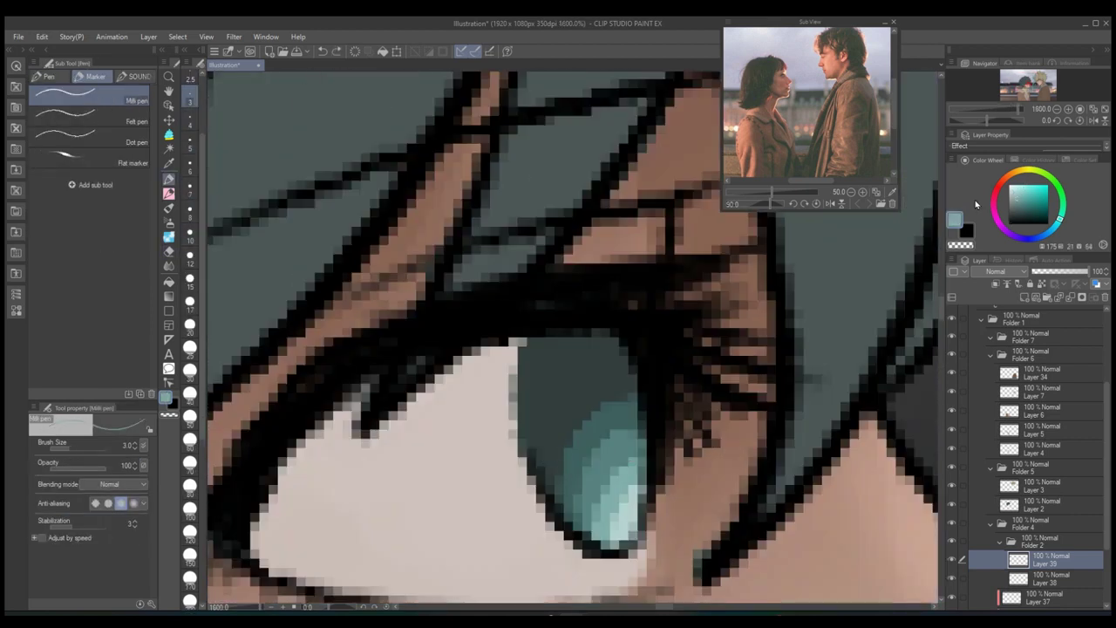
- Add a light teal streak and a dark pupil to the left character's iris
key(b)
drag(558, 349, 571, 471)
click(1029, 214)
key(b)
mouse_move(602, 392)
mouse_down()
mouse_move(619, 471)
mouse_move(635, 391)
mouse_up()
scroll(611, 369, down, 2)
- Paint the right character's iris dark red with a pink lower highlight on a new layer using the Milli pen
click(169, 179)
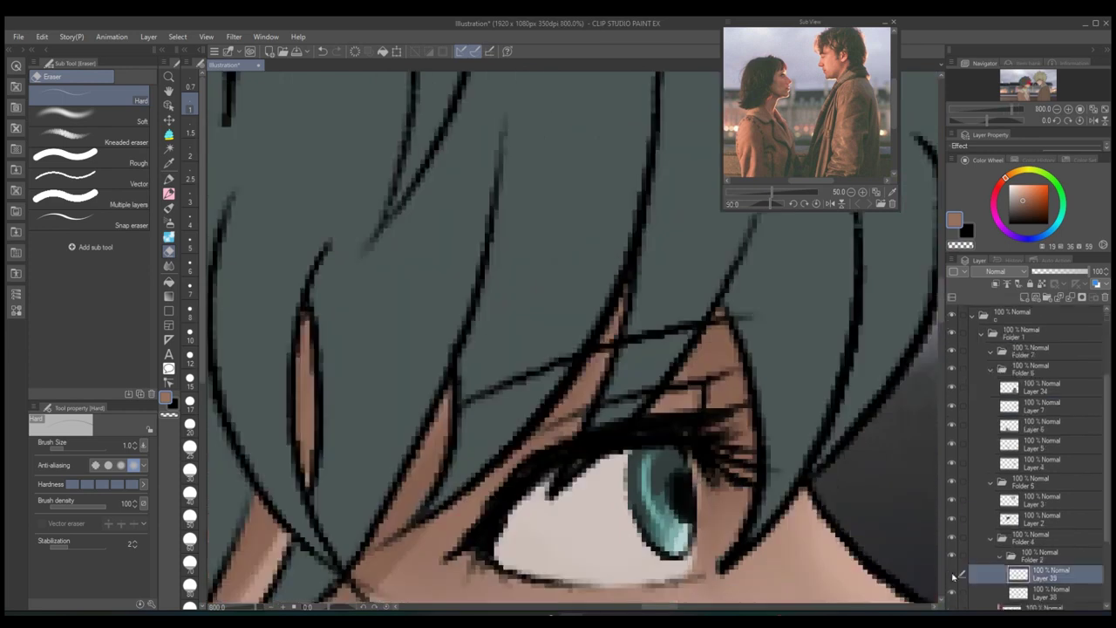
key(p)
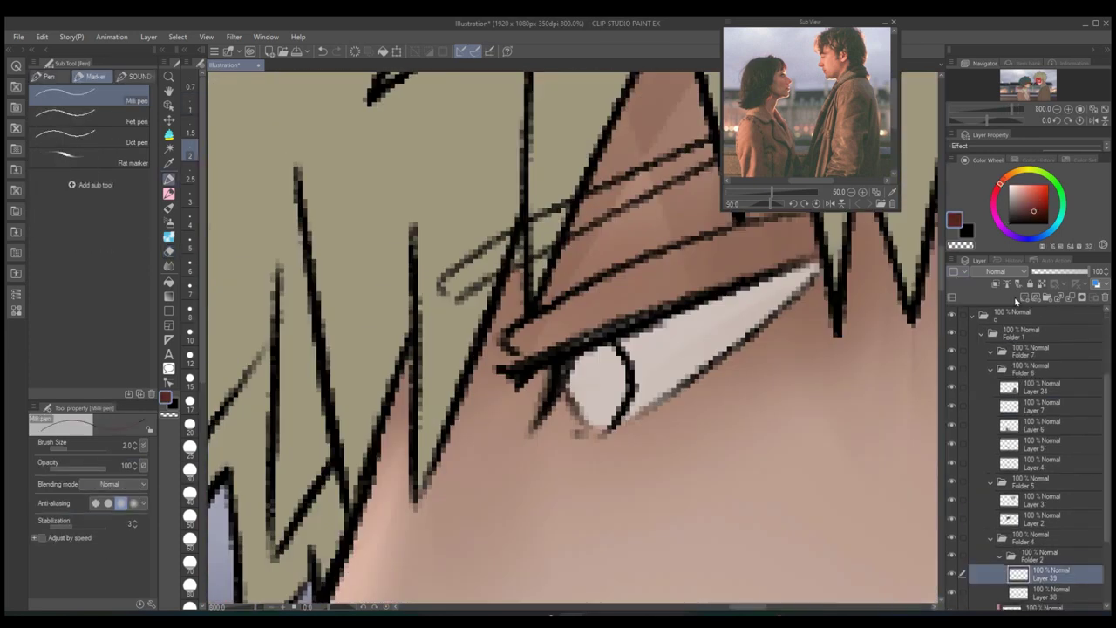
click(1015, 298)
drag(576, 366, 610, 423)
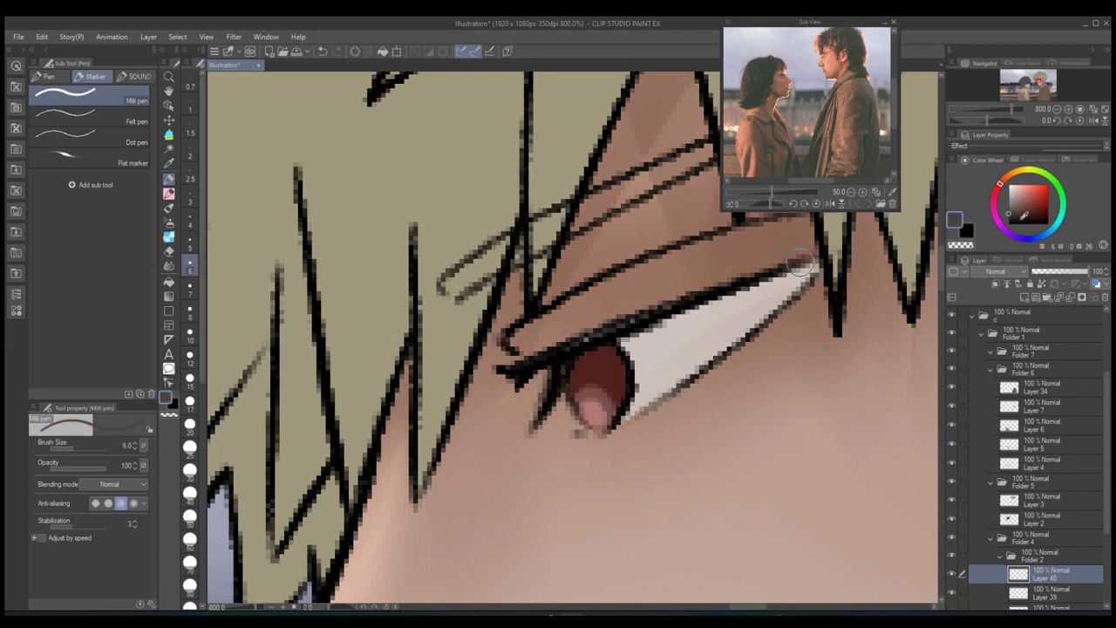
key(p)
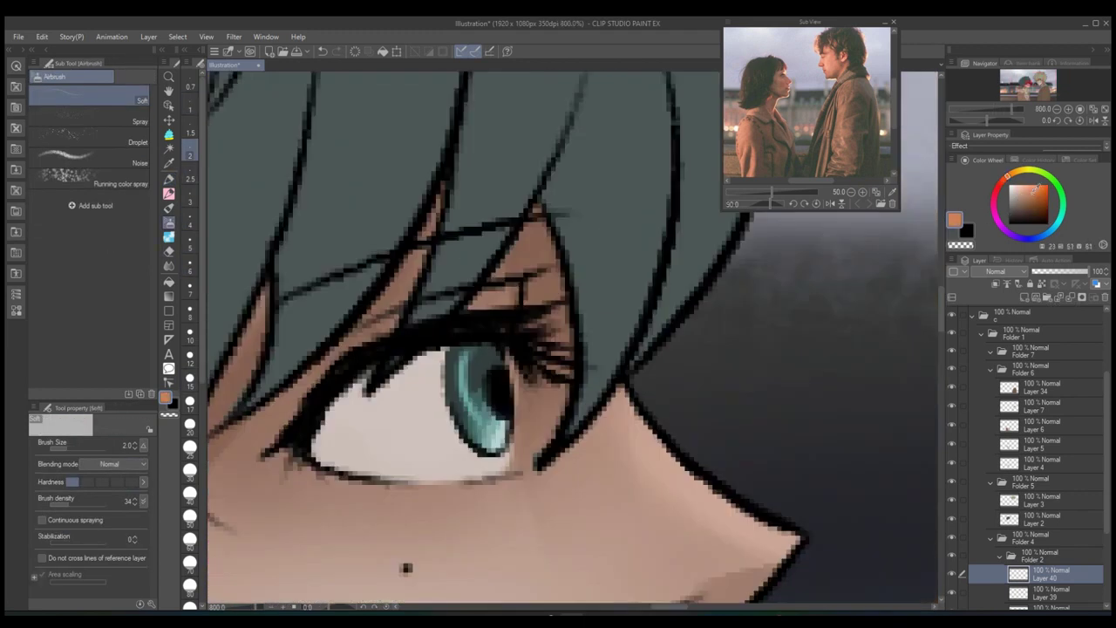
- Airbrush overall shading on a clipped layer above the left character's hair fill and set the layer to Multiply at 36% opacity
key(ctrl+shift+n)
key(bracketright)
key(bracketright)
key(bracketright)
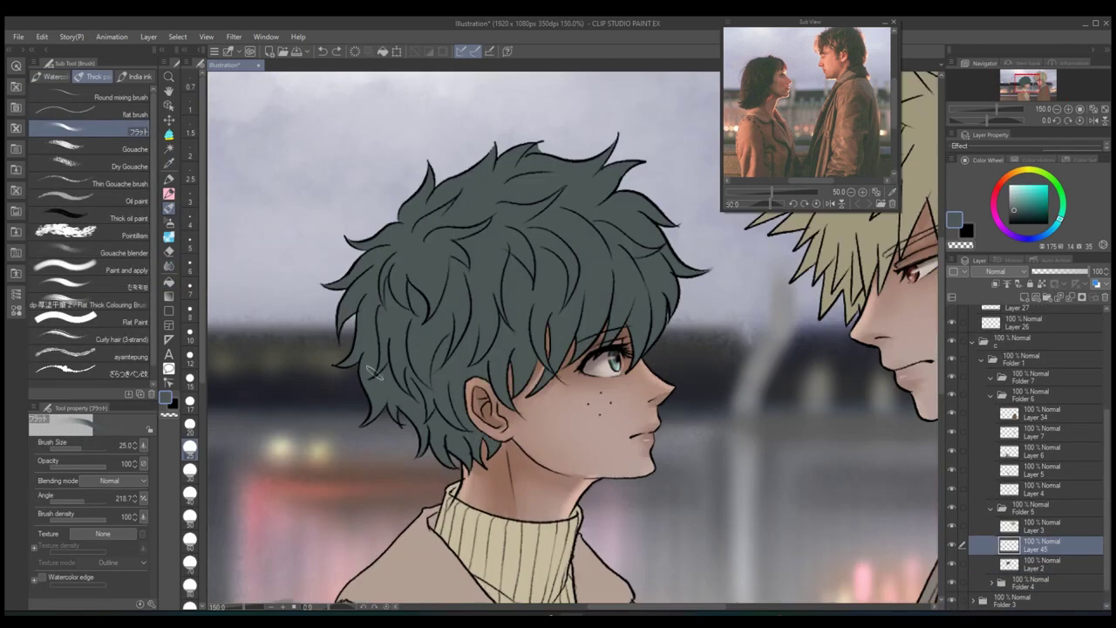
click(169, 221)
mouse_move(409, 262)
mouse_down()
mouse_move(488, 227)
mouse_move(575, 366)
mouse_up()
click(998, 271)
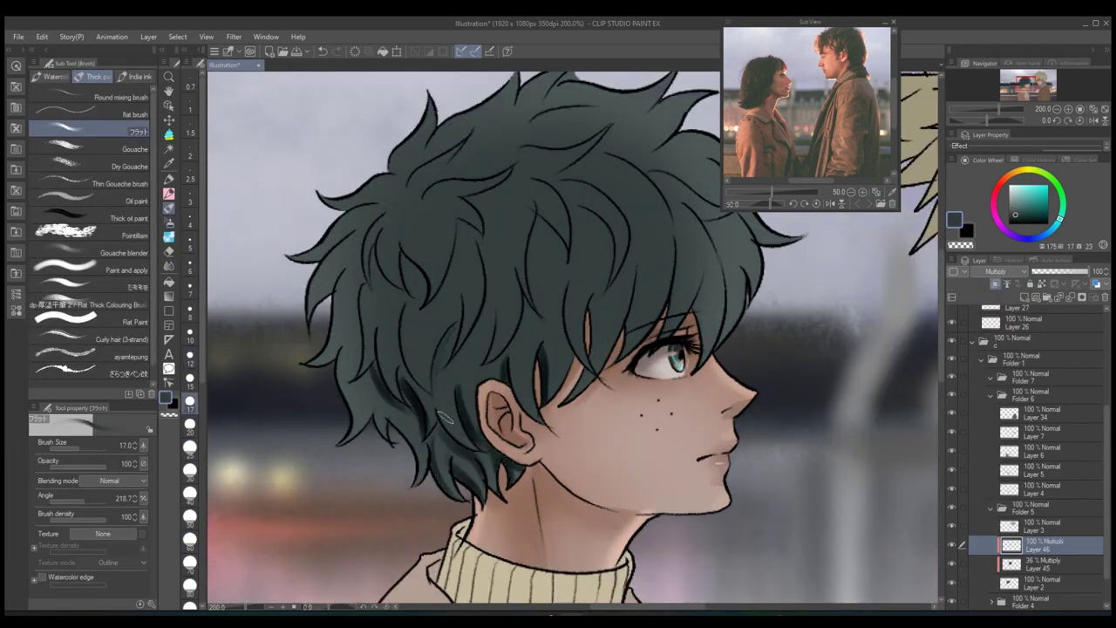
- Paint dark strand shadows through the left character's hair on Layer 46 with the フラット brush at size 17, and lower its opacity to 63%
drag(444, 416, 449, 325)
drag(369, 396, 348, 441)
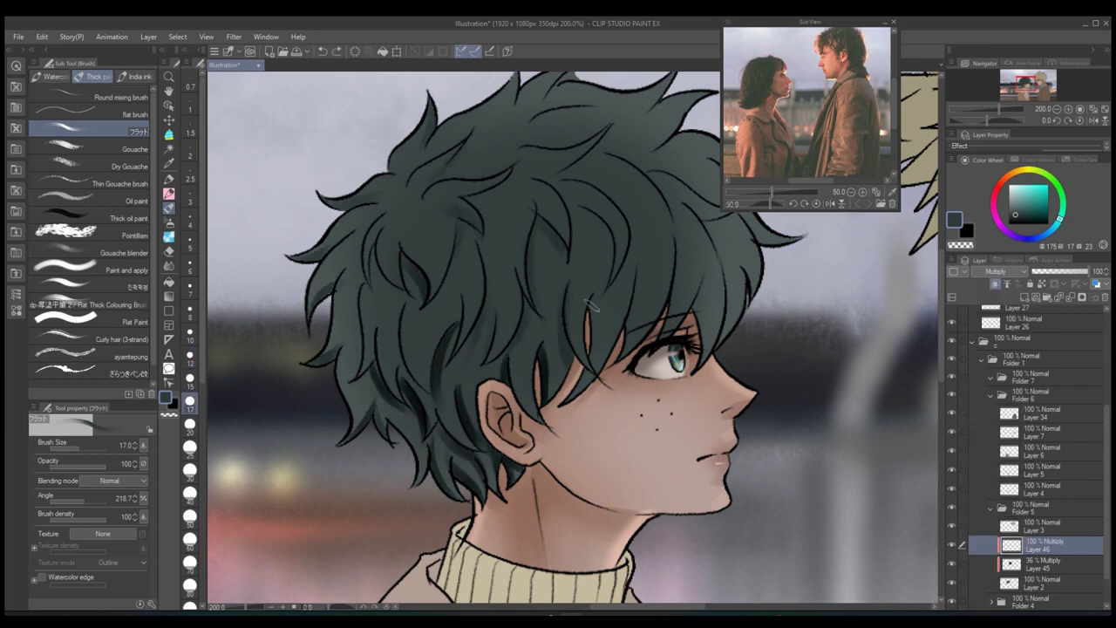
drag(726, 340, 720, 228)
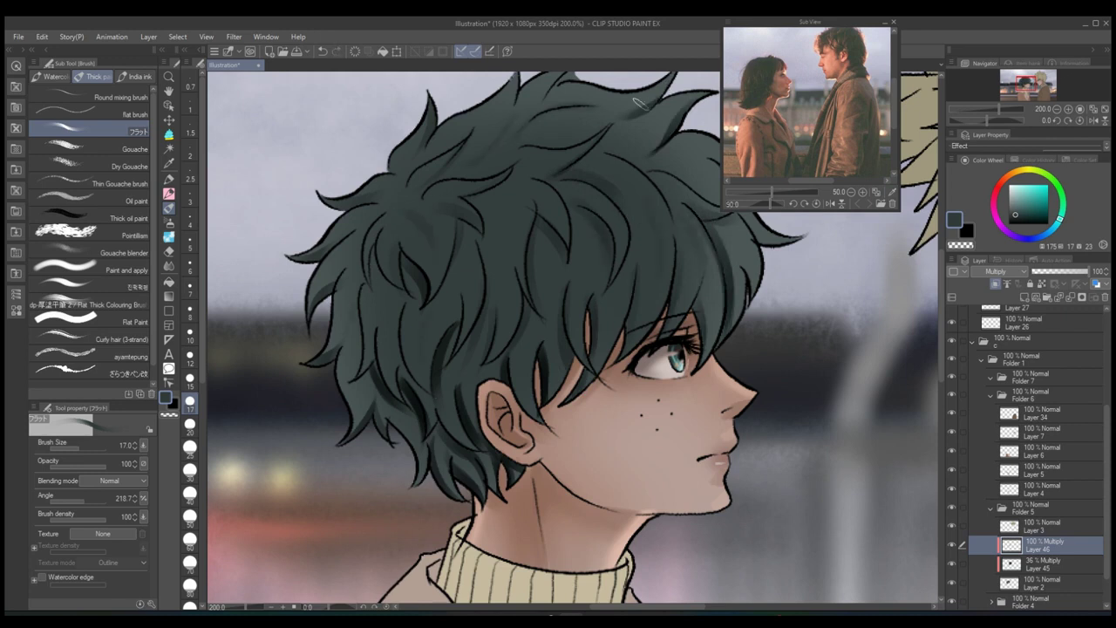
scroll(529, 231, up, 2)
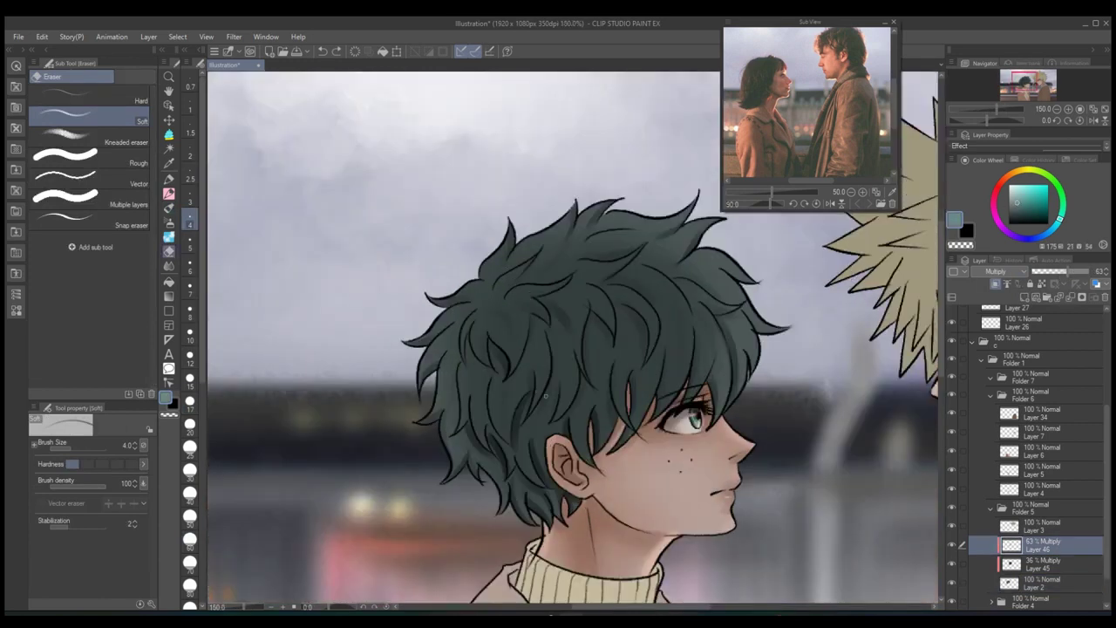
key(b)
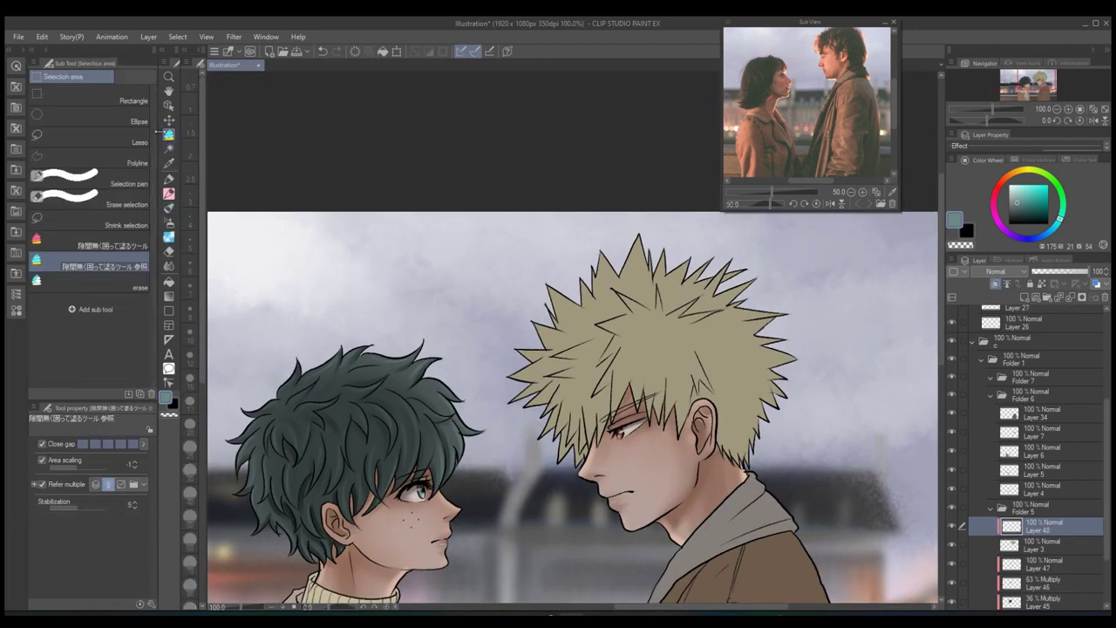
- Select the inner part of the right character's hair with a zigzag Polyline, paint it greyish brown, and set the layer to Multiply at 26%
click(136, 157)
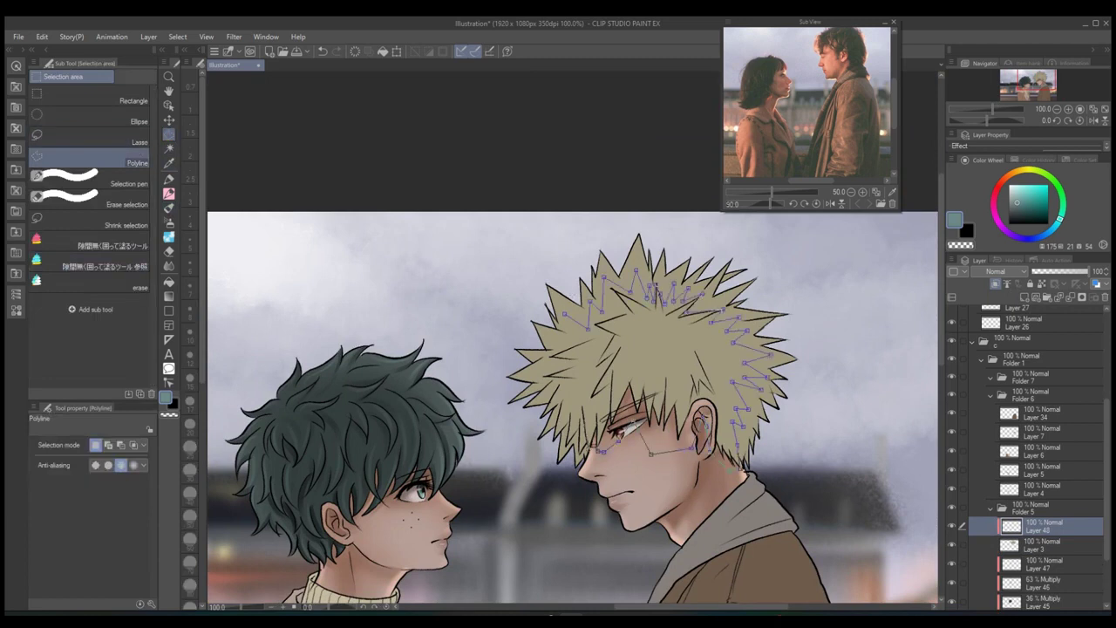
key(Return)
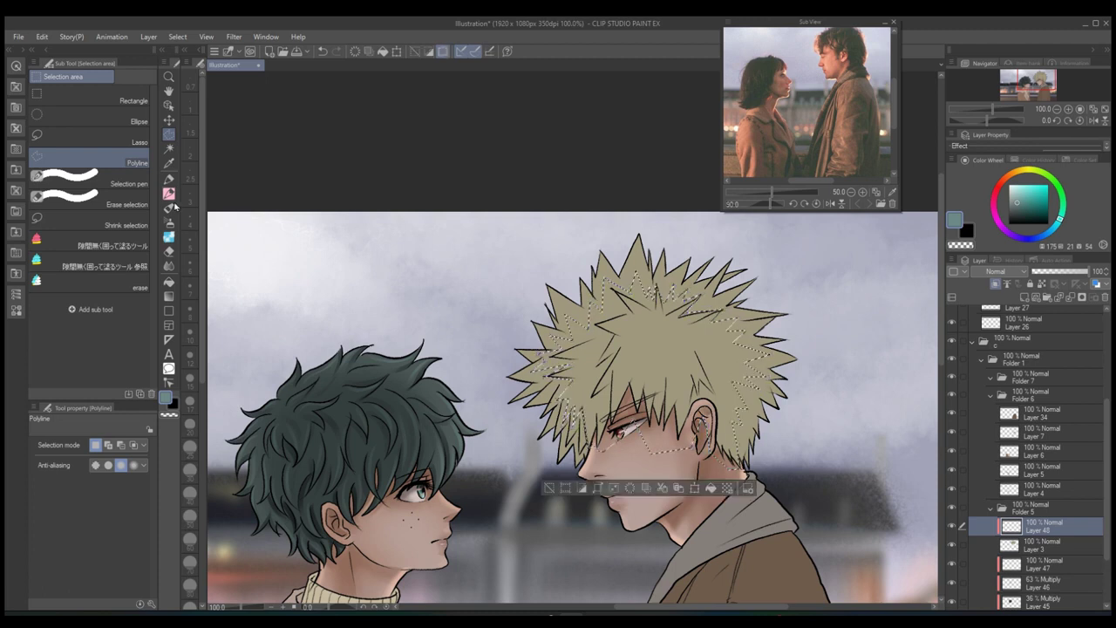
key(b)
drag(645, 322, 715, 375)
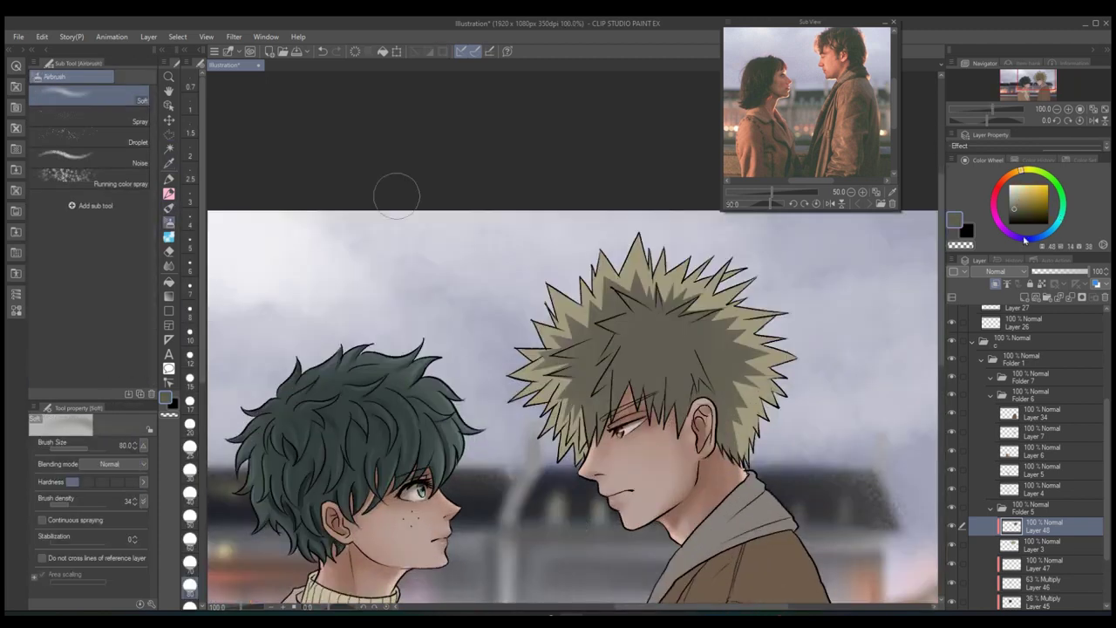
drag(1094, 271, 1059, 282)
- Create clipped Layer 49 above the right character's hair shading and lasso pointed strand shapes along the fringe, left spikes and ear
click(1057, 297)
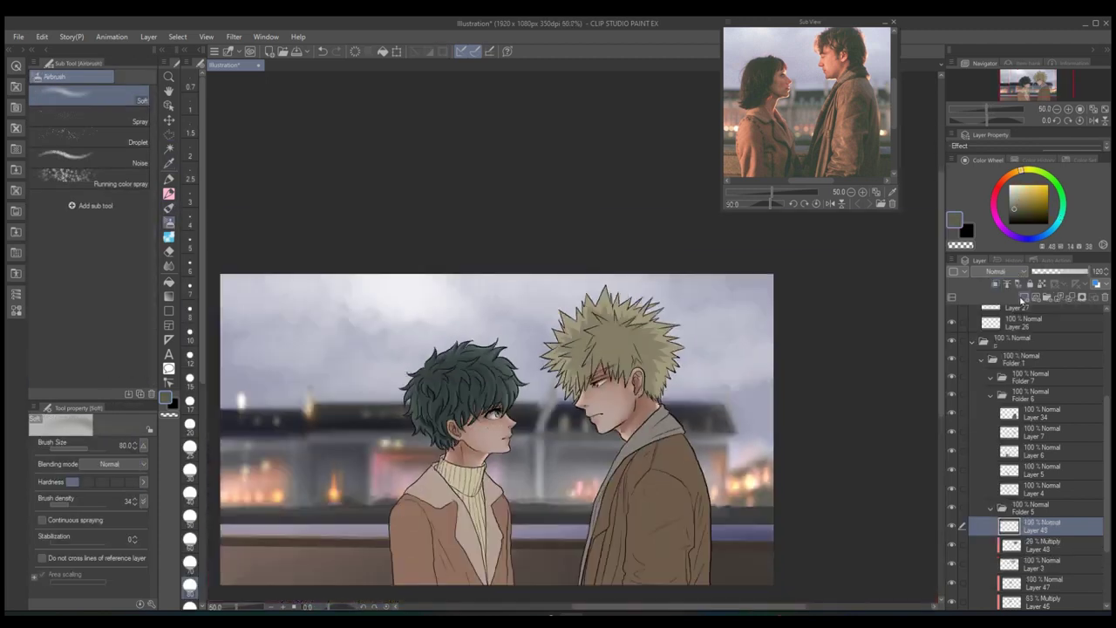
key(m)
scroll(580, 358, up, 3)
key(Return)
key(m)
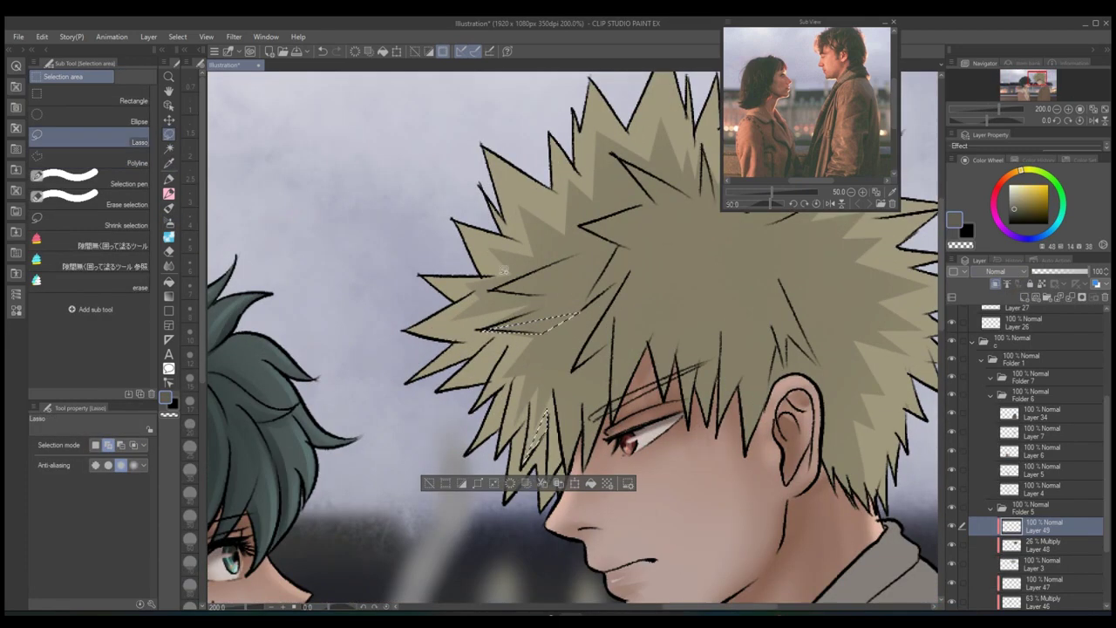
drag(578, 293, 578, 295)
mouse_move(615, 322)
mouse_down()
mouse_move(600, 354)
mouse_move(704, 359)
mouse_move(748, 408)
mouse_move(795, 340)
mouse_move(832, 513)
mouse_up()
drag(555, 259, 581, 229)
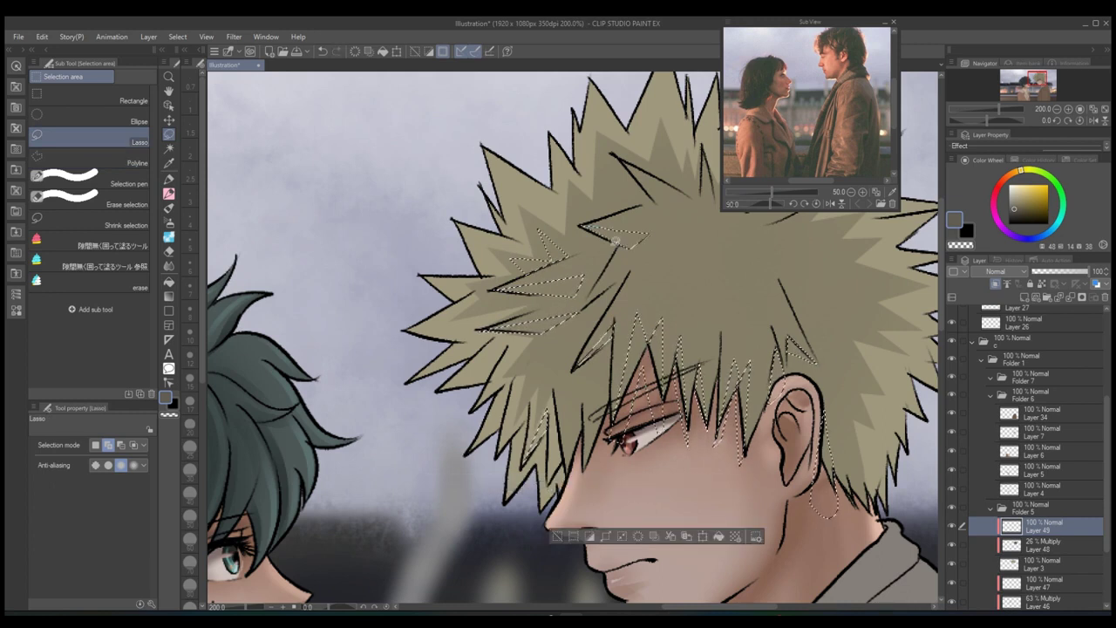
- Add lasso selections for strand shadows on the left spikes, around the crown and on the back of the right character's hair
drag(593, 310, 603, 357)
drag(595, 403, 545, 358)
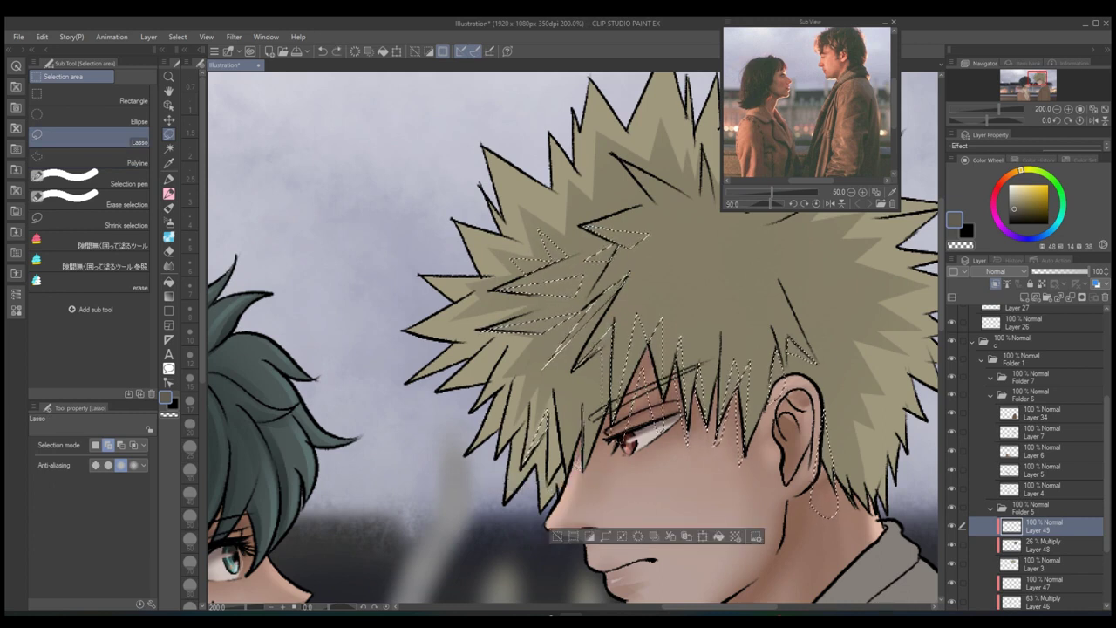
drag(558, 419, 502, 507)
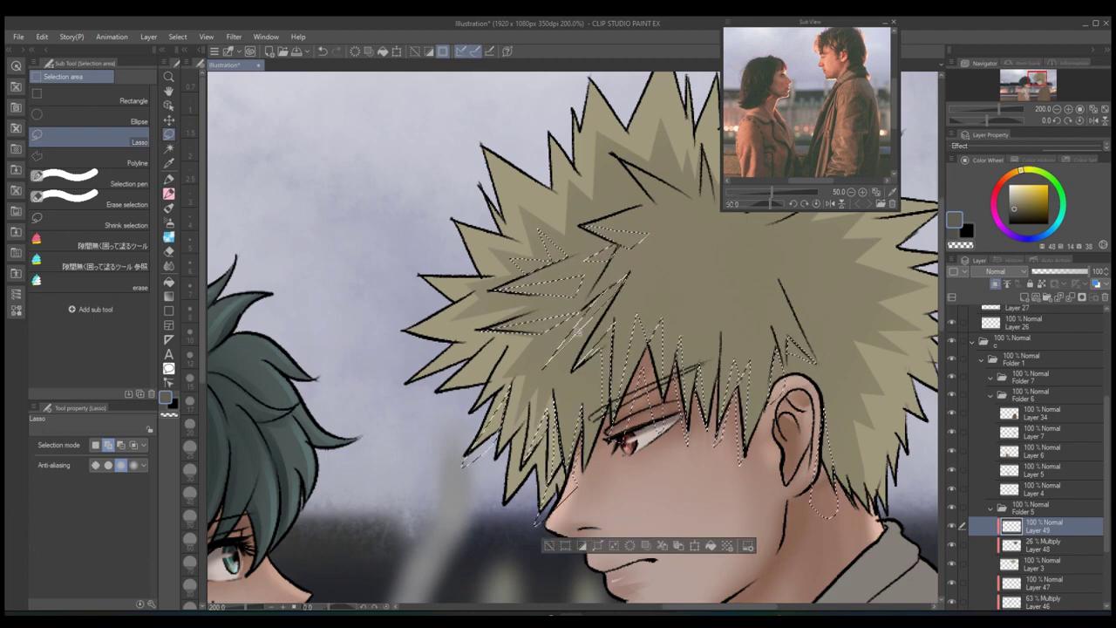
drag(719, 224, 662, 304)
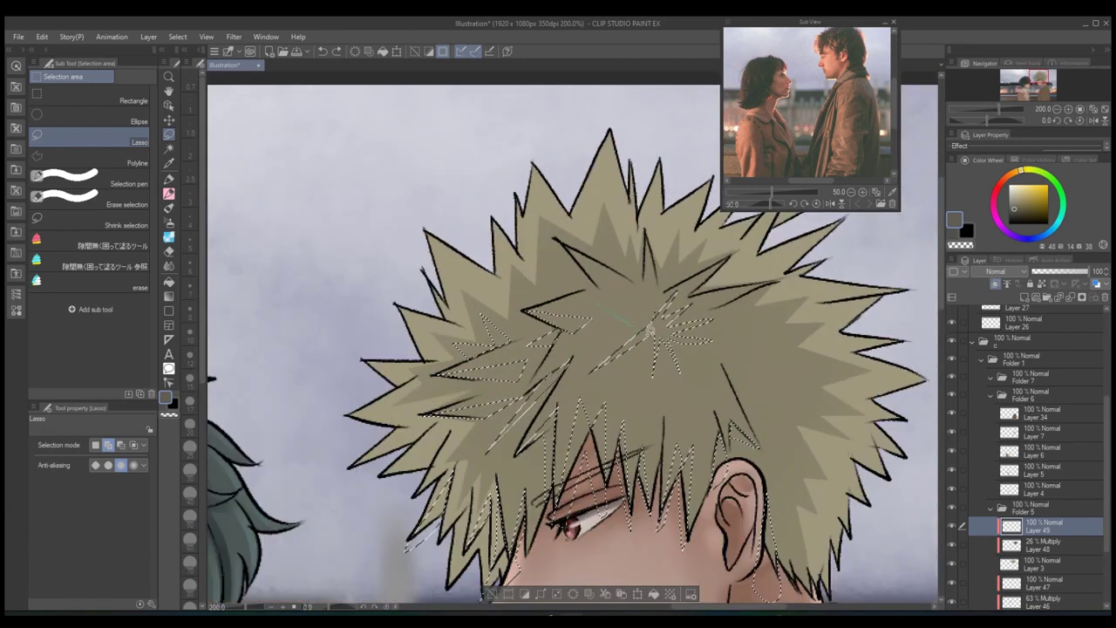
mouse_move(659, 305)
mouse_down()
mouse_move(716, 277)
mouse_move(771, 285)
mouse_move(732, 305)
mouse_up()
mouse_move(753, 351)
mouse_down()
mouse_move(854, 384)
mouse_move(828, 475)
mouse_move(784, 495)
mouse_up()
key(ctrl+minus)
key(ctrl+minus)
key(ctrl+minus)
key(ctrl+minus)
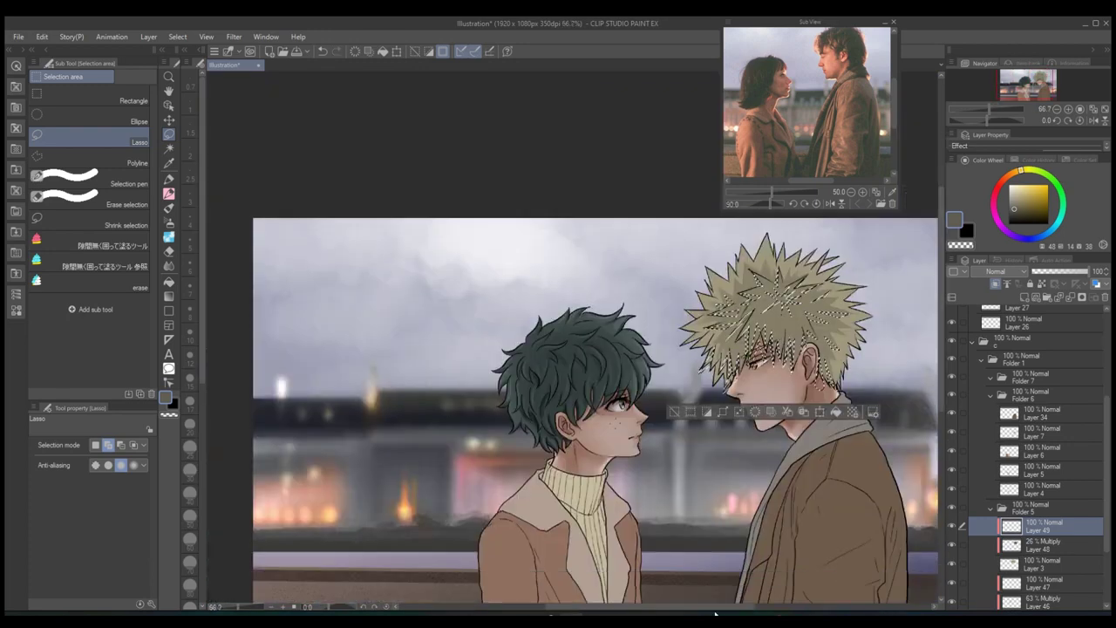
- Paint the selected strands of the right character's hair dark greyish brown on Layer 49 with the Wet wash brush
key(b)
key(ctrl+plus)
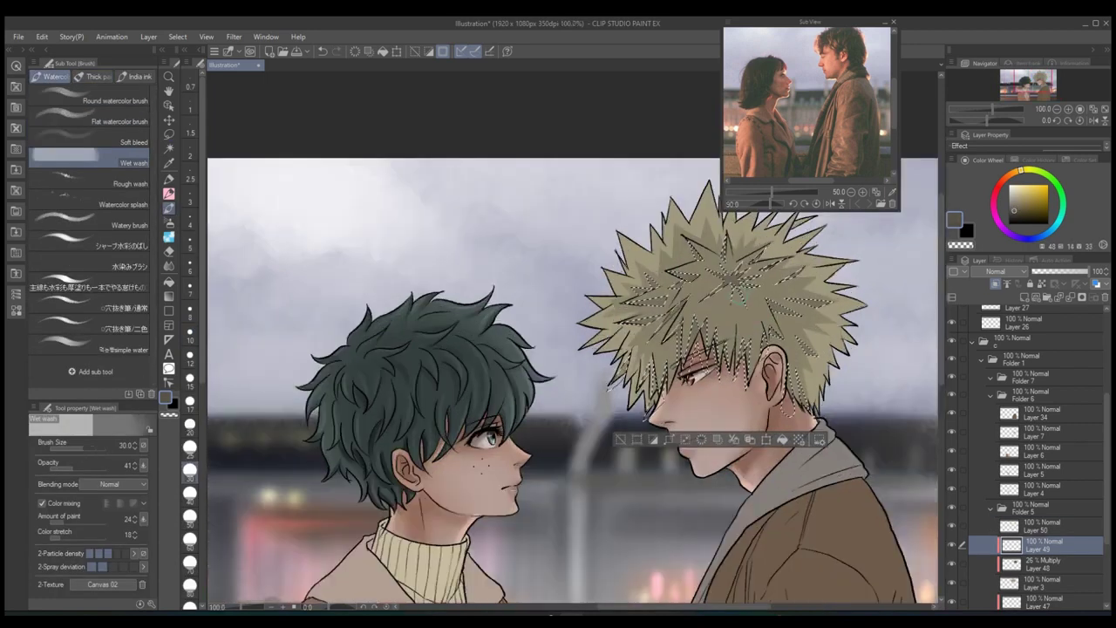
scroll(642, 388, down, 3)
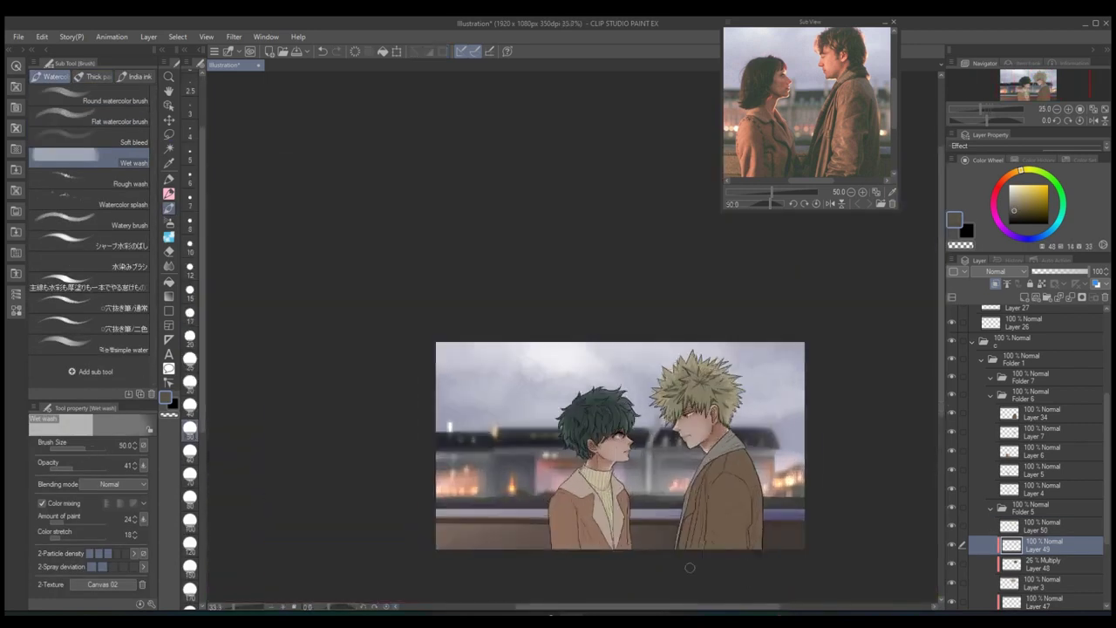
- Lasso further strand shadows in the left spikes of the right character's hair, paint them, and deselect
scroll(642, 388, up, 1)
key(m)
scroll(642, 388, up, 3)
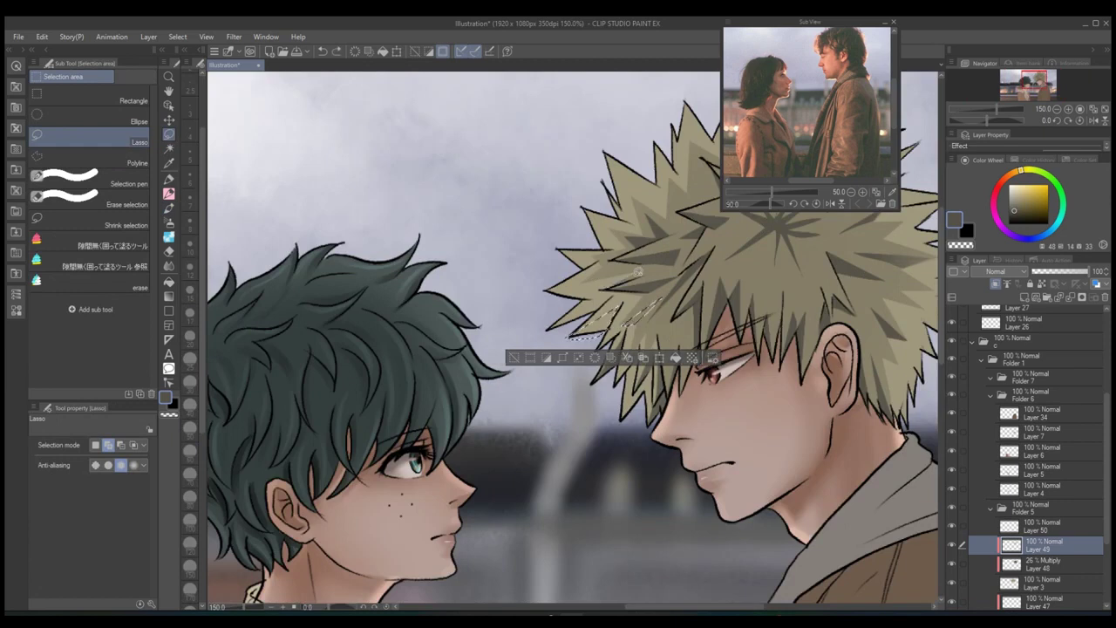
key(ctrl+d)
scroll(614, 307, down, 4)
scroll(614, 307, up, 5)
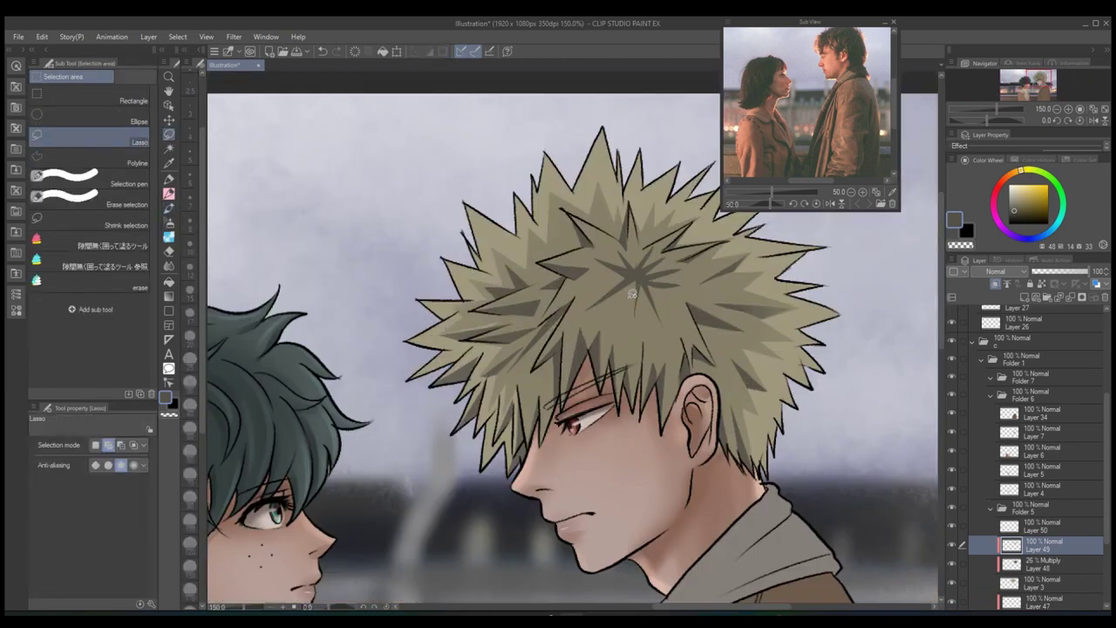
- Lasso thin strand shadows running down from the crown of the right character's hair and paint them with Wet wash
key(ctrl+z)
key(ctrl+d)
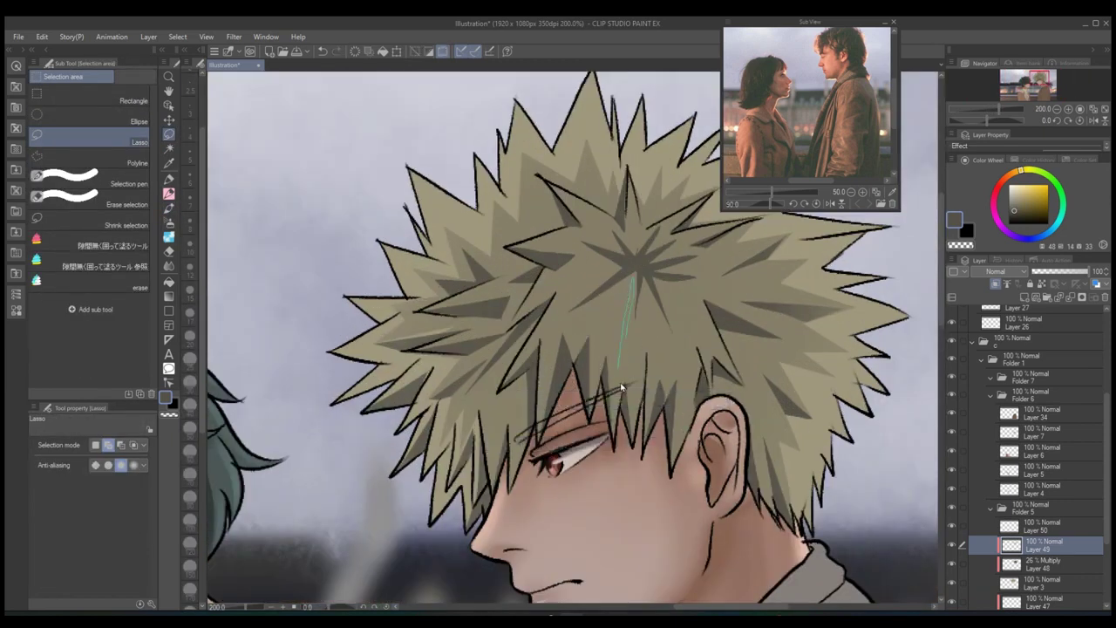
key(b)
scroll(621, 388, down, 5)
scroll(621, 388, up, 2)
scroll(1109, 536, down, 3)
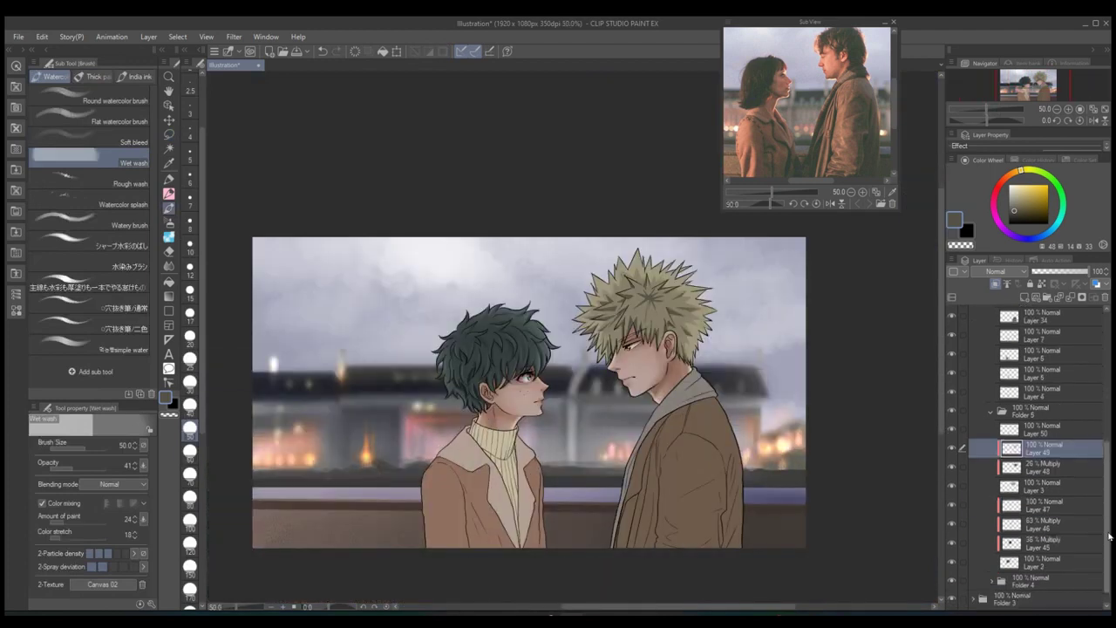
- Paint fine details on Layer 50 above the hair layers and clean them up with the Soft eraser at size 4
key(alt+])
key(period)
scroll(626, 333, up, 6)
drag(484, 398, 702, 290)
scroll(521, 374, down, 6)
key(e)
scroll(650, 348, up, 3)
ctrl+shift+click(722, 316)
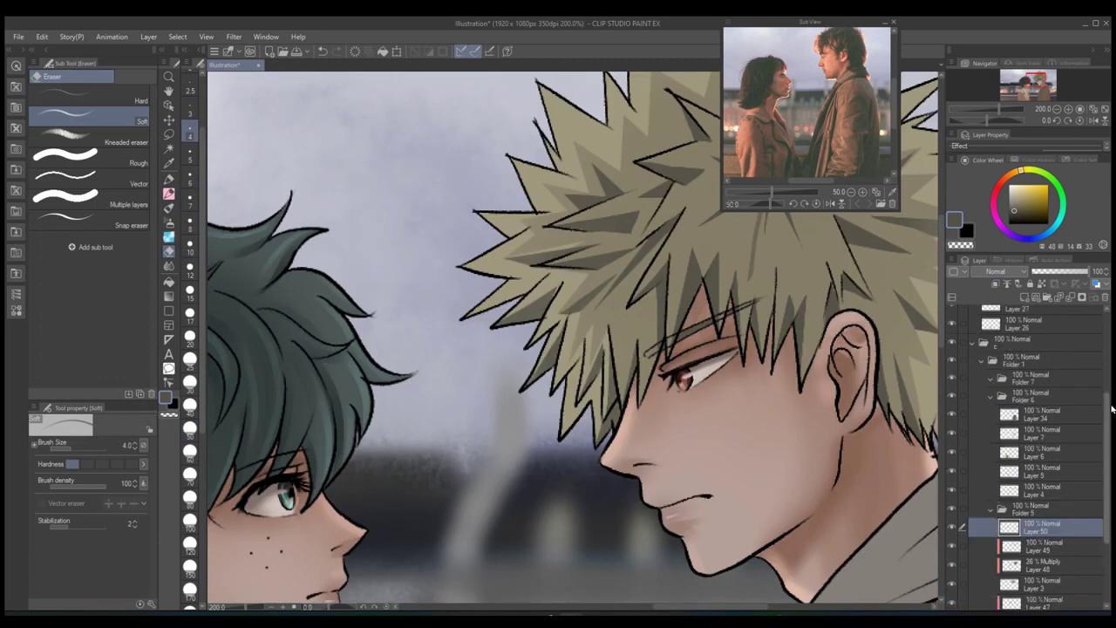
scroll(642, 340, up, 3)
scroll(1103, 444, down, 5)
click(1098, 449)
scroll(688, 502, down, 6)
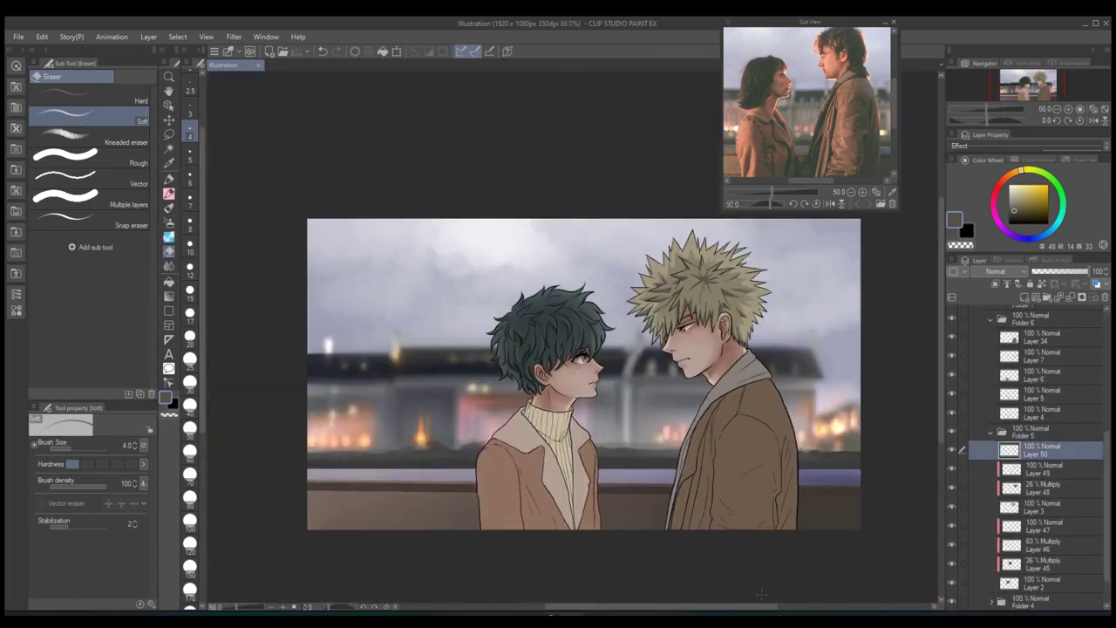
- Group Layers 4 to 6 into a folder and add clipped Layer 51 above it for the coat shading
scroll(1110, 472, up, 3)
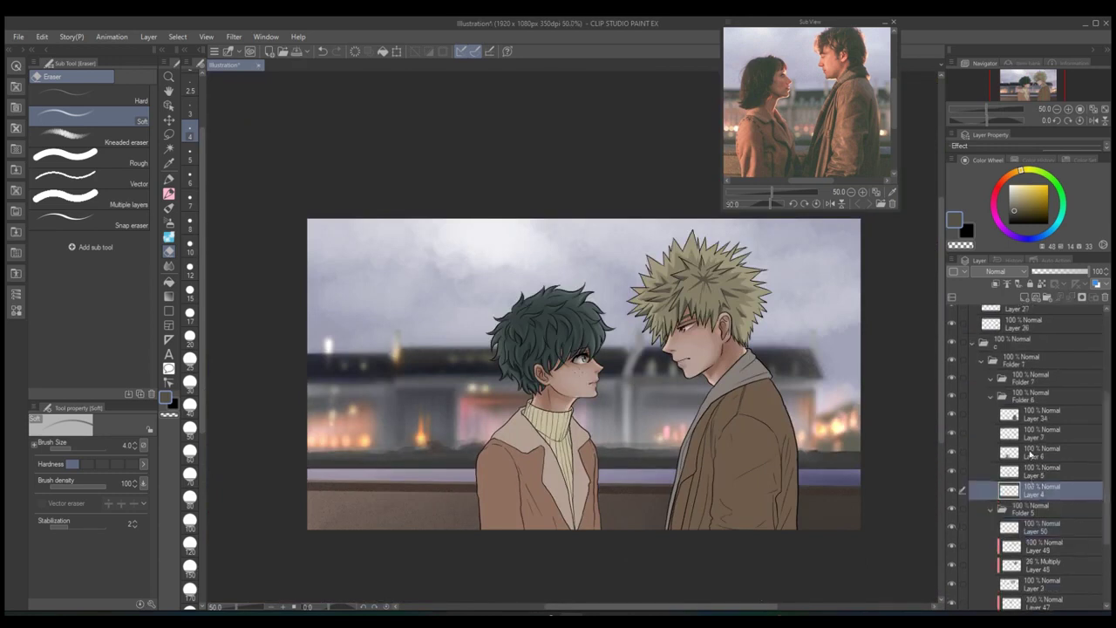
click(1016, 410)
click(1011, 451)
shift+click(1011, 489)
key(ctrl+g)
click(994, 285)
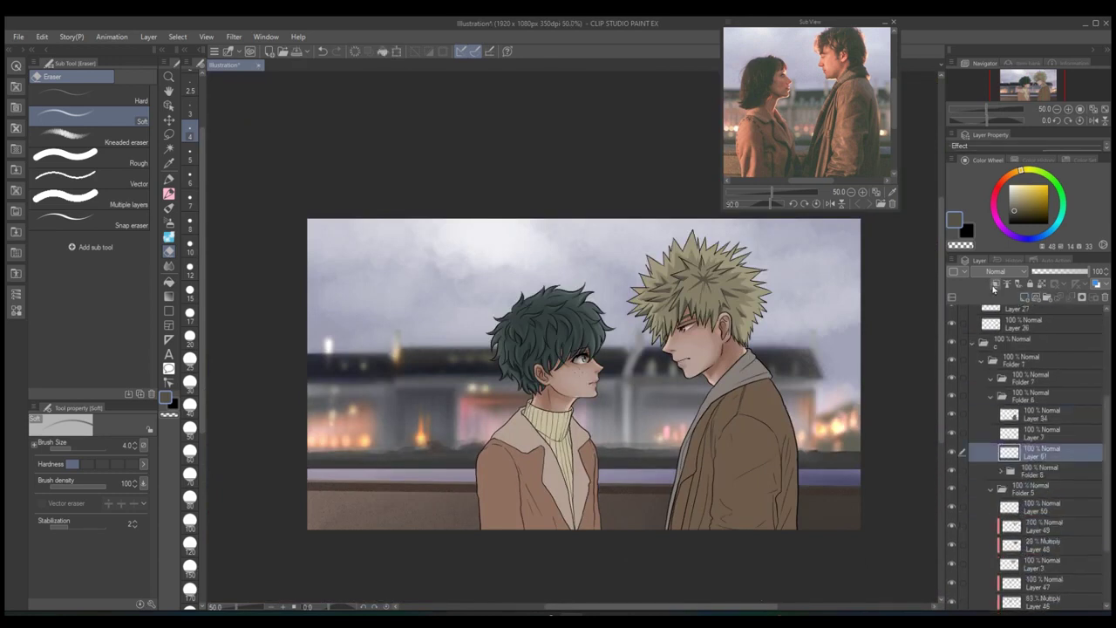
- Airbrush dark red fold strokes on the left character's coat sleeve on Layer 51, undoing the first stroke
key(b)
scroll(535, 553, up, 2)
drag(602, 348, 551, 561)
key(ctrl+z)
drag(467, 456, 446, 502)
drag(449, 423, 436, 484)
key(e)
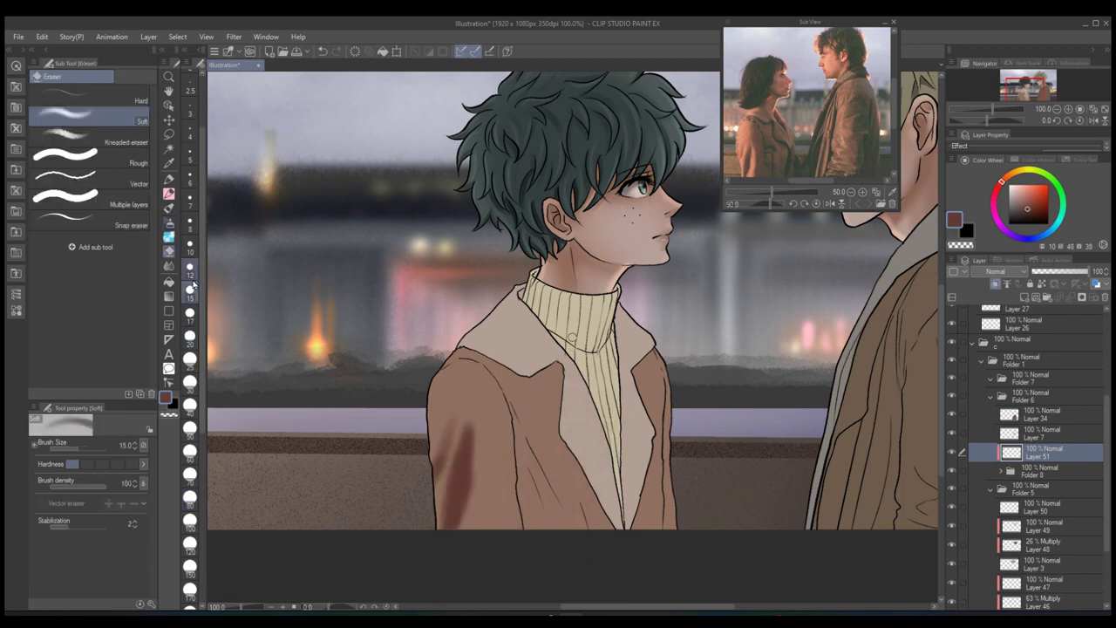
- Airbrush dark red shading over the left character's coat body and collar with the Soft airbrush
key(b)
mouse_move(449, 353)
mouse_down()
mouse_move(436, 435)
mouse_move(488, 523)
mouse_move(499, 340)
mouse_move(523, 322)
mouse_move(549, 383)
mouse_move(576, 523)
mouse_move(592, 392)
mouse_move(602, 523)
mouse_move(632, 515)
mouse_up()
key(bracketleft)
key(bracketleft)
key(bracketleft)
key(b)
key(b)
- Move Layer 4 out of Folder 8 and continue the red shading on the coat's front and lapel on Layer 51
click(1000, 471)
drag(618, 324, 662, 555)
click(1038, 526)
click(1046, 451)
drag(645, 358, 662, 555)
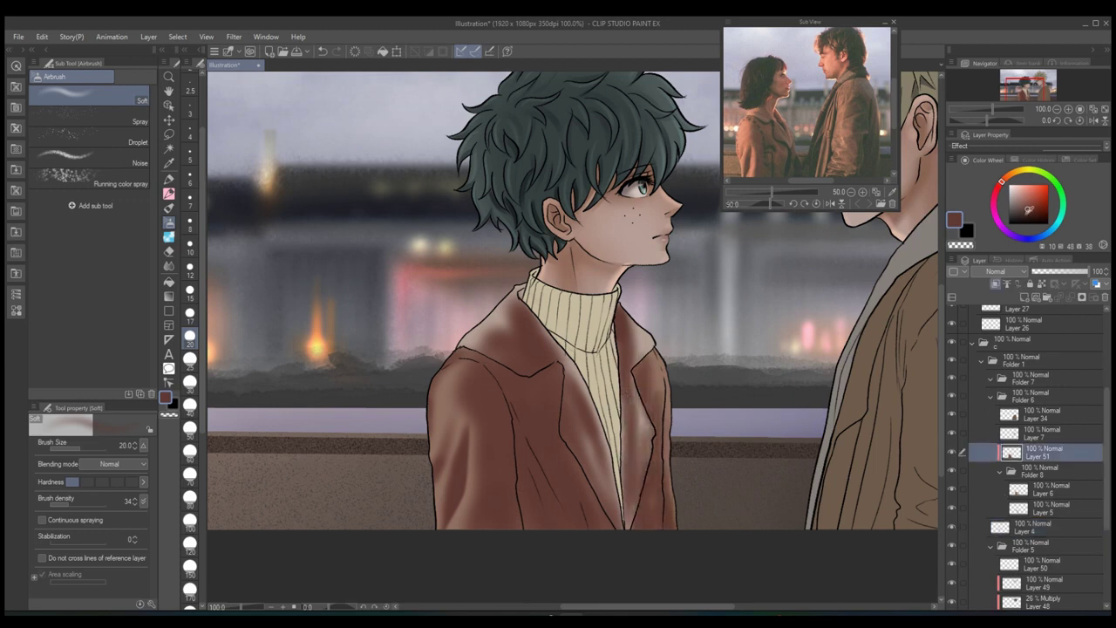
- Airbrush darker reddish brown shadows along the lapels, sleeve and folds of the left character's coat
alt+click(550, 376)
key(bracketleft)
drag(562, 386, 612, 532)
key(bracketright)
key(bracketright)
key(bracketright)
key(bracketright)
key(bracketright)
key(bracketright)
mouse_move(441, 523)
mouse_down()
mouse_move(506, 454)
mouse_move(523, 523)
mouse_move(540, 384)
mouse_move(592, 523)
mouse_move(649, 523)
mouse_move(645, 384)
mouse_move(662, 357)
mouse_up()
key(bracketleft)
key(bracketleft)
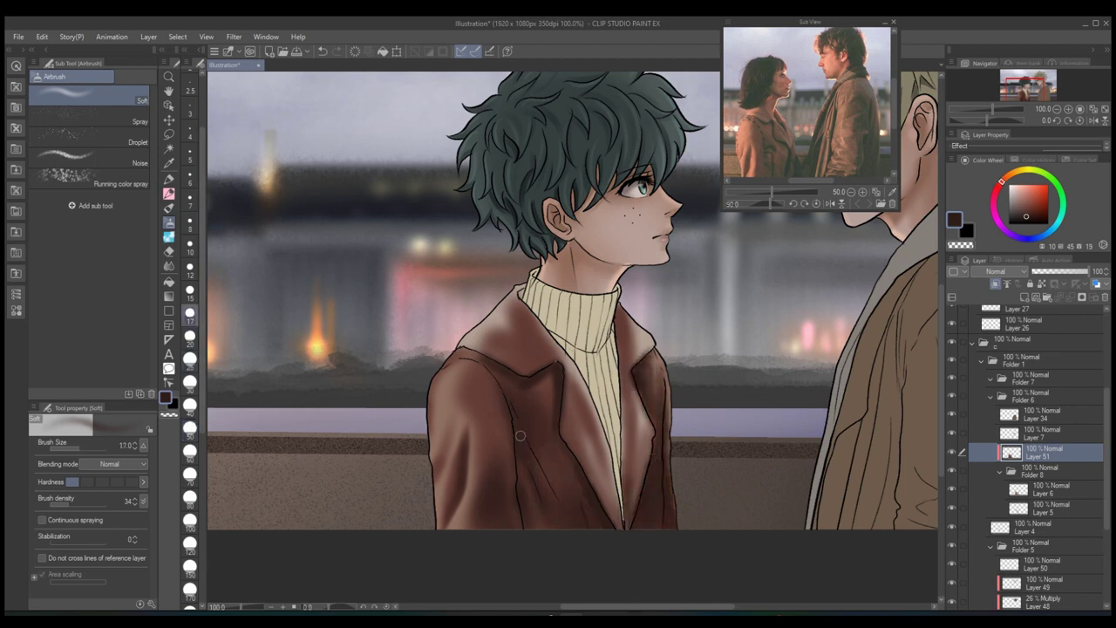
mouse_move(523, 504)
mouse_down()
mouse_move(538, 373)
mouse_move(567, 465)
mouse_move(566, 501)
mouse_move(643, 437)
mouse_move(649, 397)
mouse_move(508, 458)
mouse_move(500, 568)
mouse_up()
- Set Layer 51 to Multiply at 83% and spray beige speckles over the collar and lapels on clipped Layer 52 at size 30
key(bracketright)
key(bracketright)
key(bracketright)
key(bracketright)
key(ctrl+shift+n)
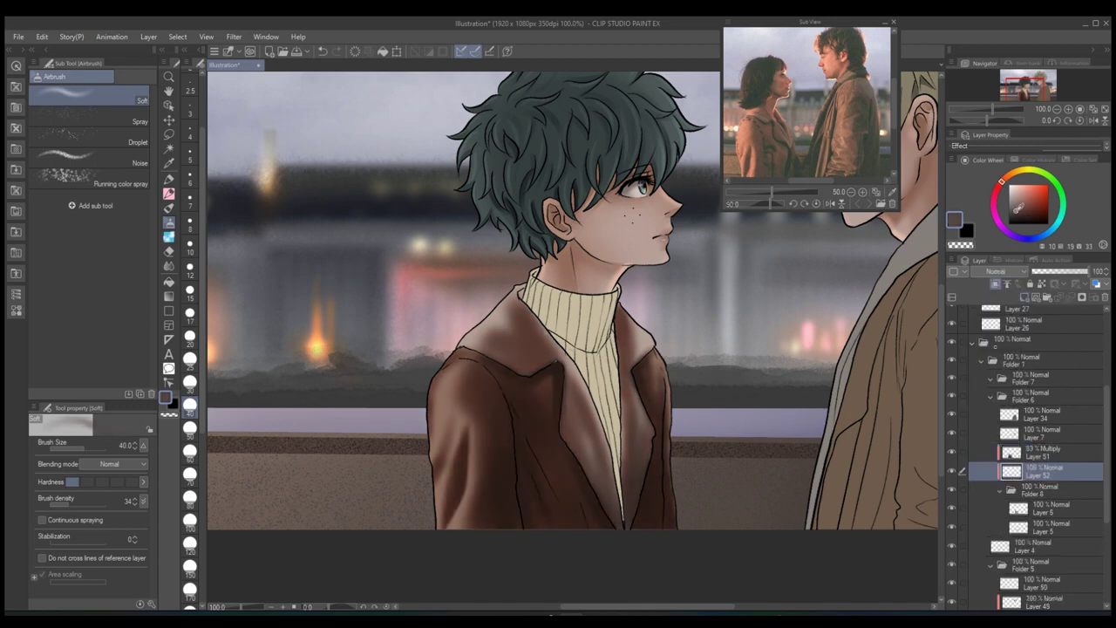
click(87, 117)
click(1016, 175)
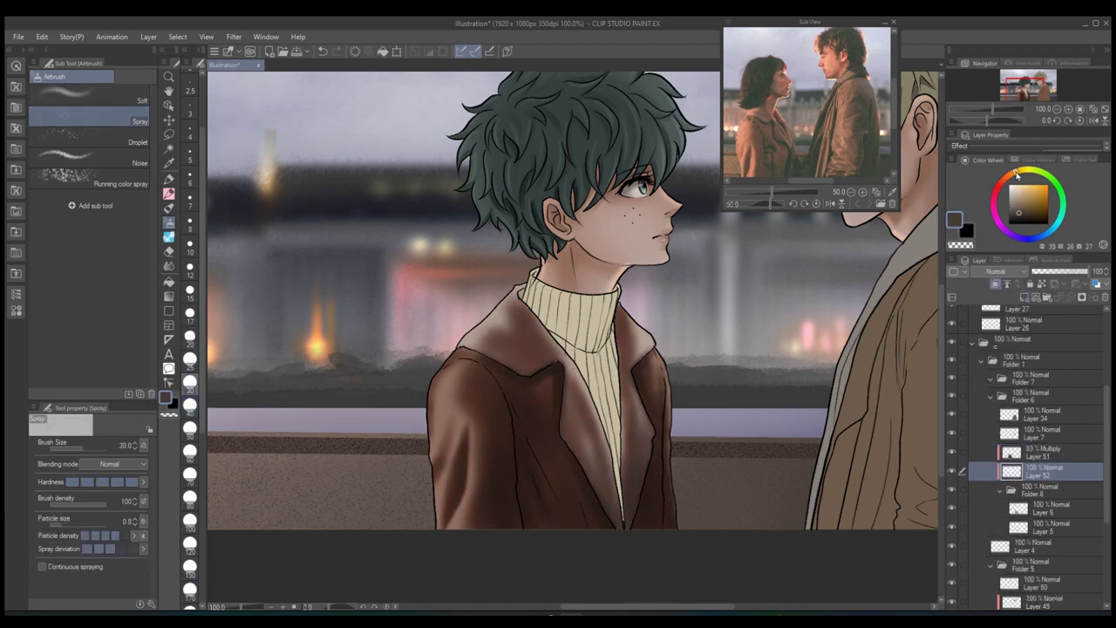
key(ctrl+])
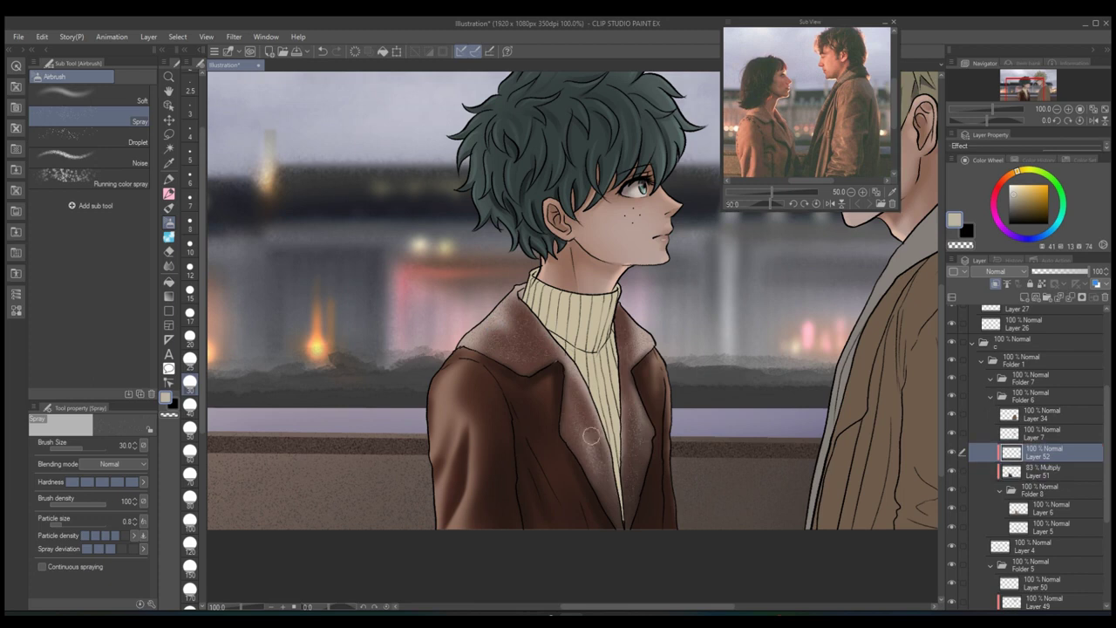
- Set Layer 52 to Multiply at 65% and lower Layer 51's opacity to 69%
key(ctrl+minus)
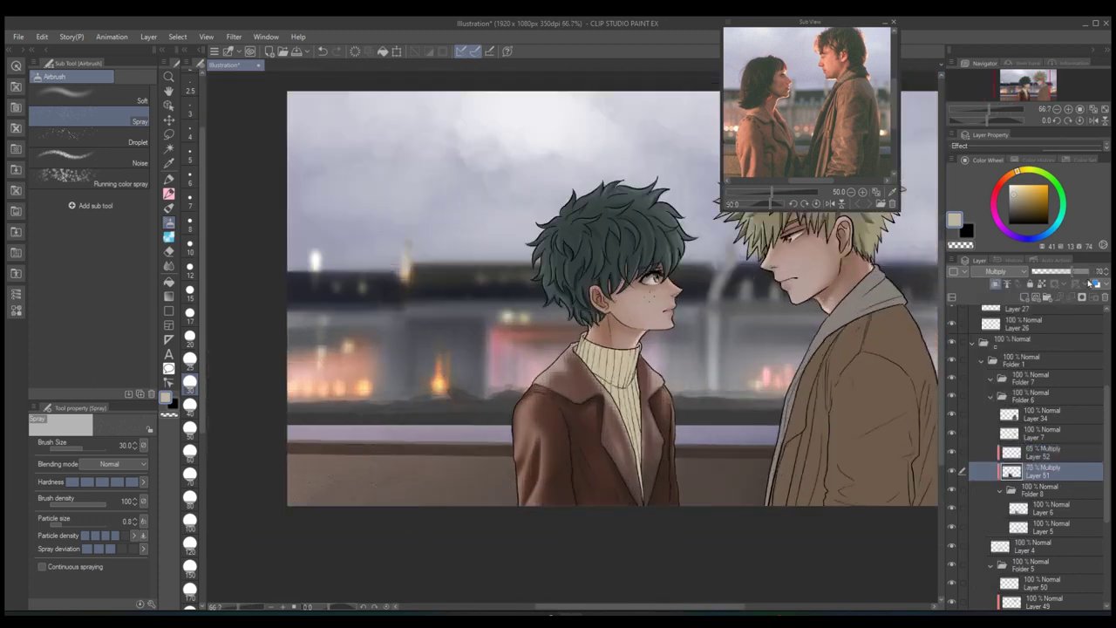
key(ctrl+minus)
key(ctrl+plus)
key(ctrl+plus)
key(ctrl+plus)
- Airbrush black shadows under the collar, along the lapels and in the coat folds on clipped Layer 53 with the Soft airbrush
key(ctrl+shift+n)
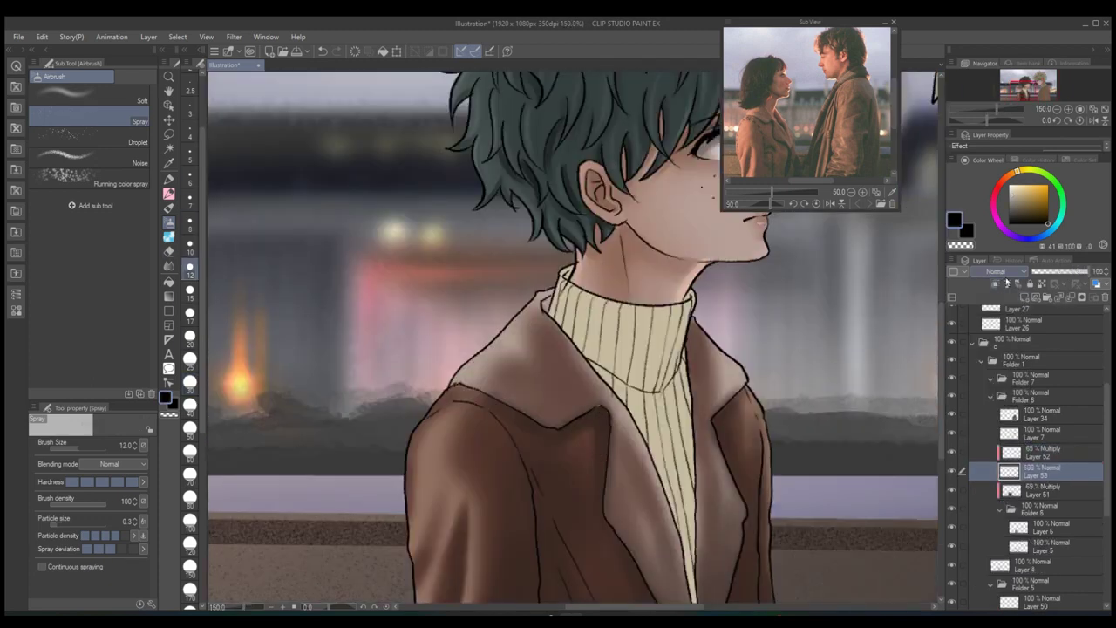
key(comma)
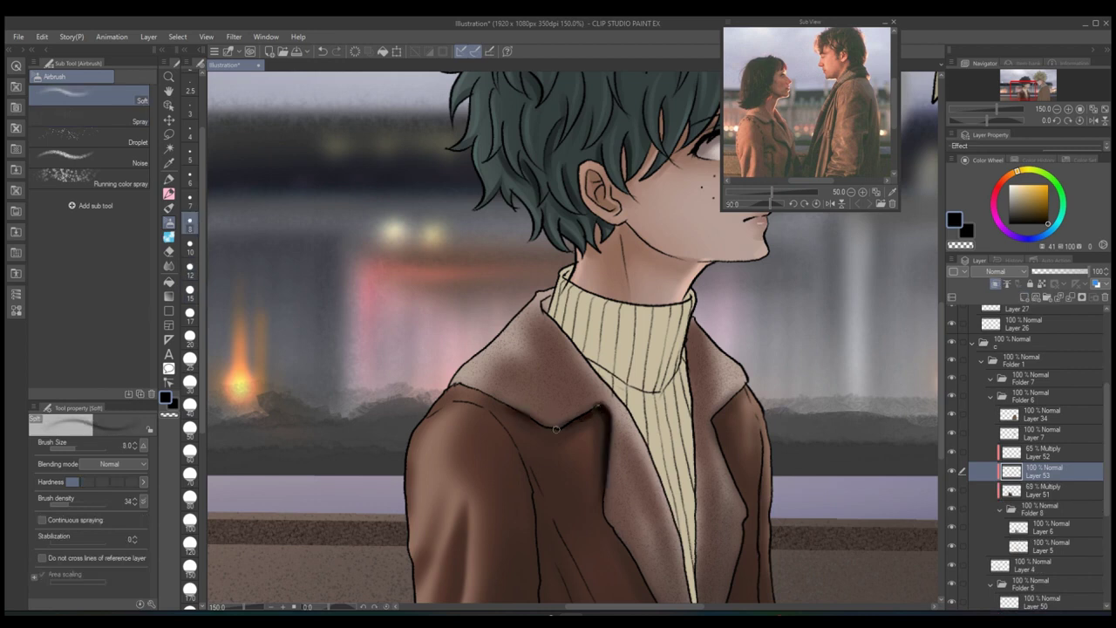
scroll(554, 428, down, 4)
key(bracketright)
key(bracketright)
key(bracketright)
key(bracketright)
key(bracketright)
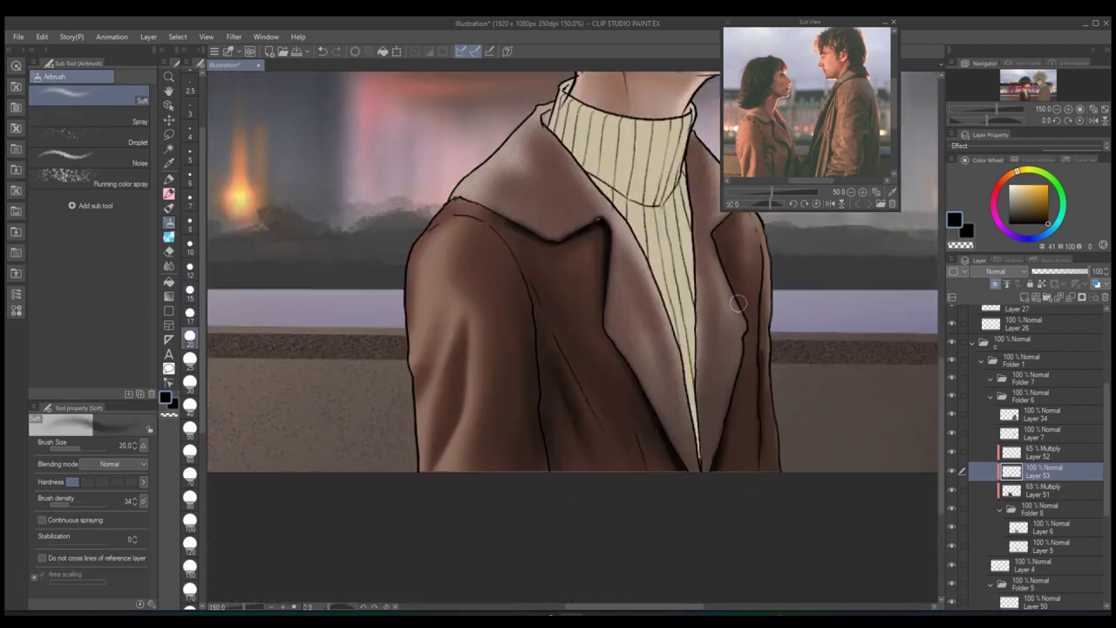
- Set Layer 53 to Multiply at 63% and add clipped Layer 54 above the sweater's Layer 4
key(ctrl+minus)
key(ctrl+minus)
key(ctrl+shift+n)
key(ctrl+minus)
key(ctrl+alt+0)
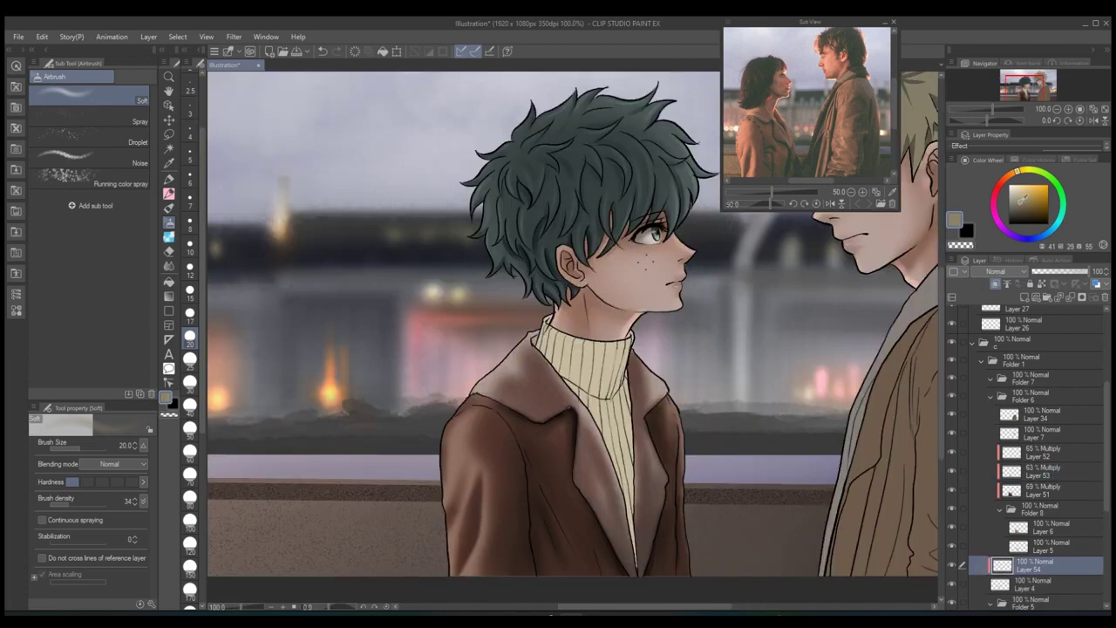
- Airbrush brown shading over the left character's turtleneck on Layer 54 and set the layer to Multiply at 72%
click(190, 440)
click(190, 357)
click(1020, 214)
mouse_move(566, 349)
mouse_down()
mouse_move(611, 418)
mouse_move(571, 338)
mouse_up()
mouse_move(635, 412)
mouse_down()
mouse_move(604, 398)
mouse_move(629, 401)
mouse_move(576, 340)
mouse_up()
key(e)
scroll(825, 316, down, 5)
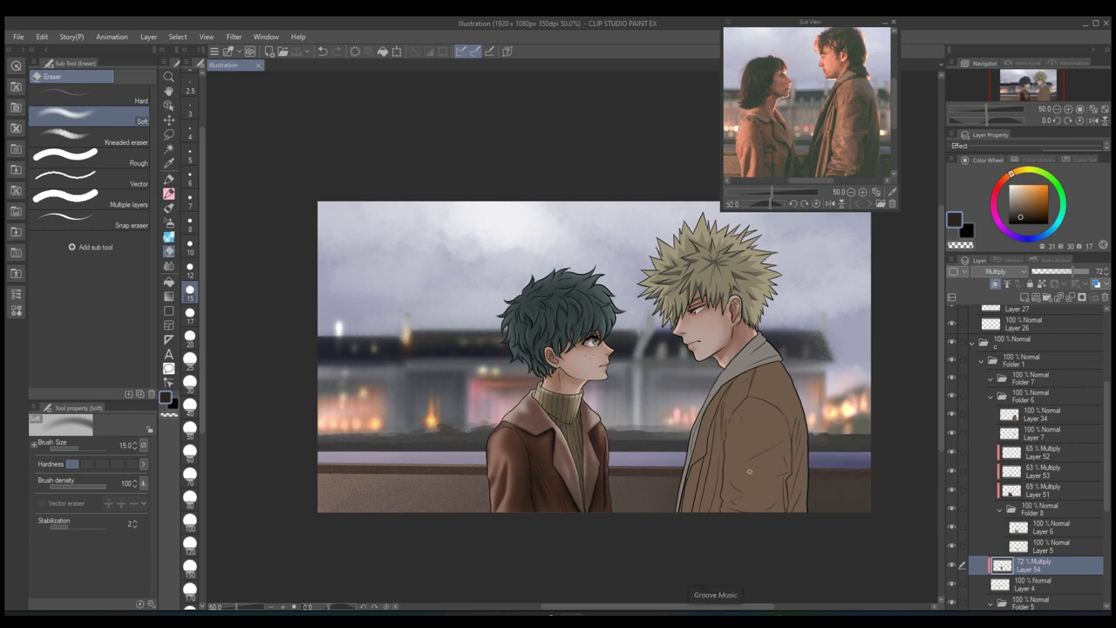
- Lasso shadow patches across the right character's collar on clipped Layer 55 above Layer 7 and paint them dark brown
drag(749, 470, 739, 499)
click(1037, 433)
key(ctrl+shift+n)
click(169, 133)
mouse_move(757, 345)
mouse_down()
mouse_move(759, 406)
mouse_move(697, 440)
mouse_move(662, 514)
mouse_up()
key(b)
alt+click(716, 425)
click(1011, 178)
click(1022, 213)
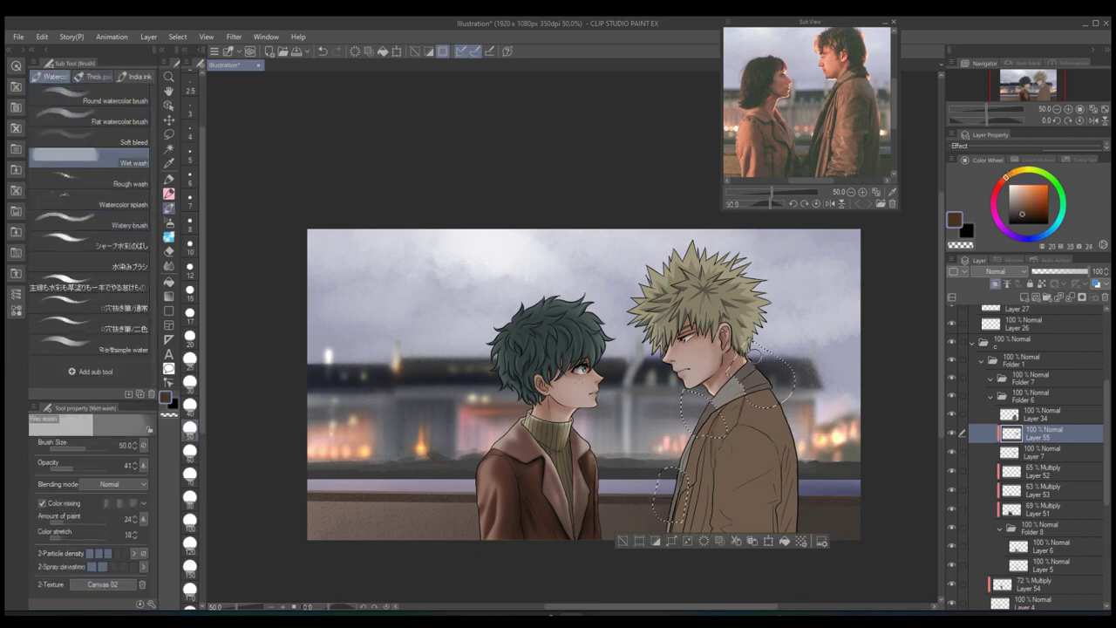
- Deselect, set Layer 55 to Multiply at 61%, and refill the right character's collar on Layer 7 with greyish brown
key(ctrl+d)
click(1007, 284)
key(g)
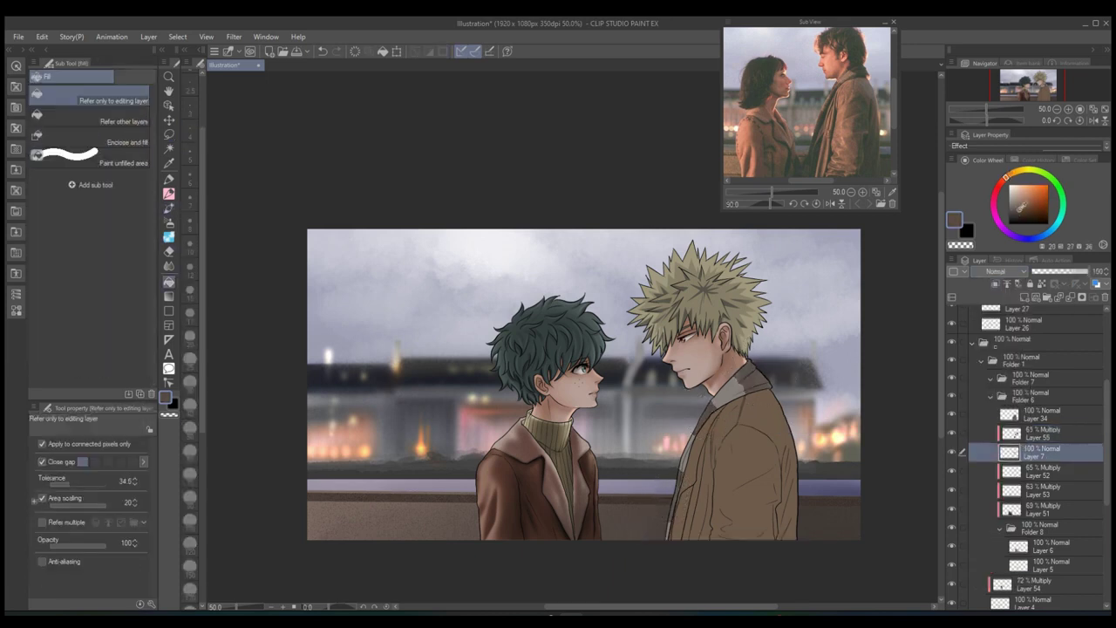
key(ctrl+plus)
- Paint dark strokes on the right character's collar on clipped Layer 56 with the Round watercolor brush and soften them with Wet bleed blender
key(b)
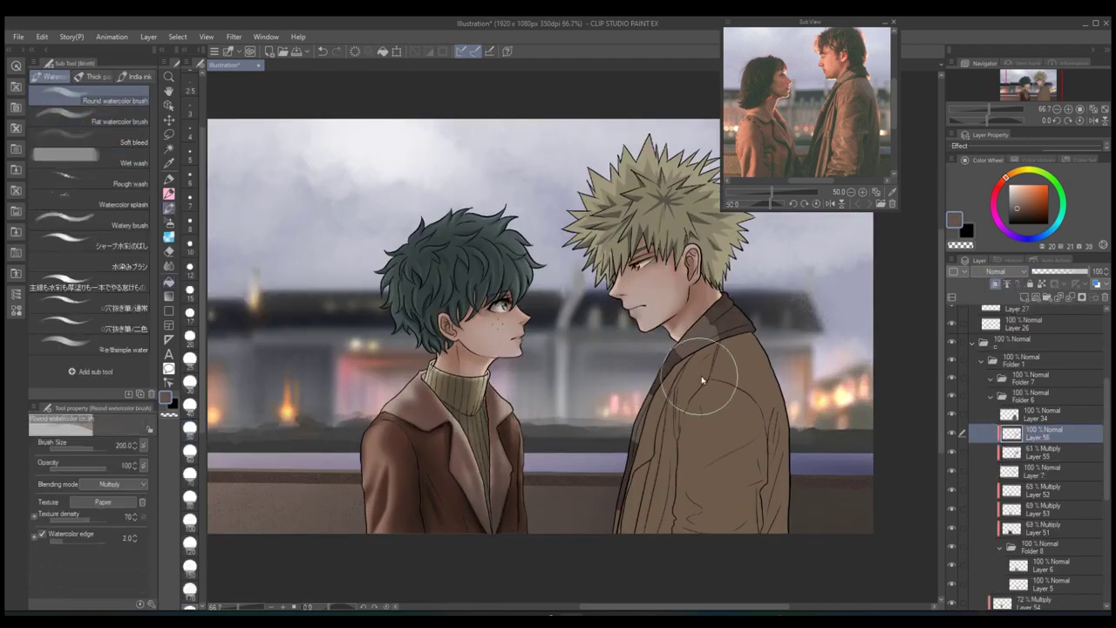
key(ctrl+plus)
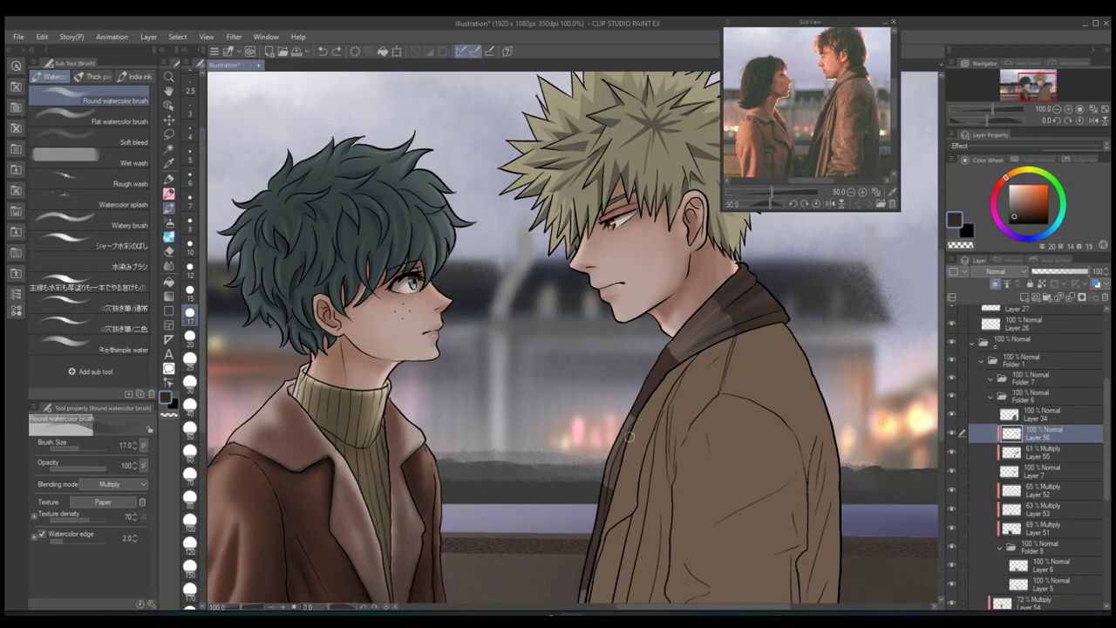
scroll(626, 413, down, 2)
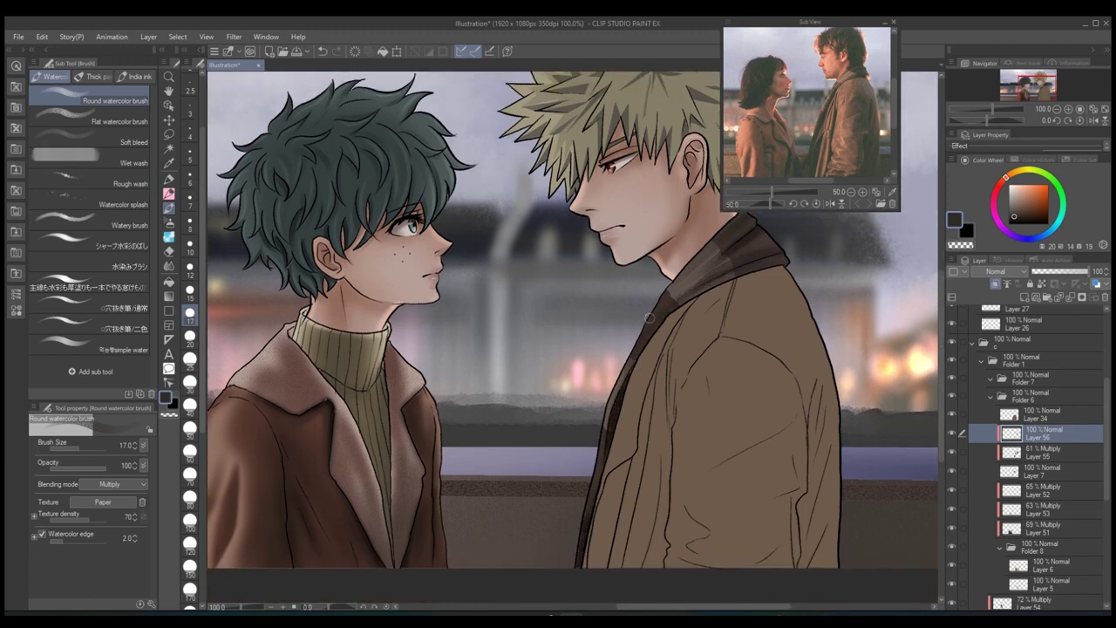
key(j)
key(ctrl+minus)
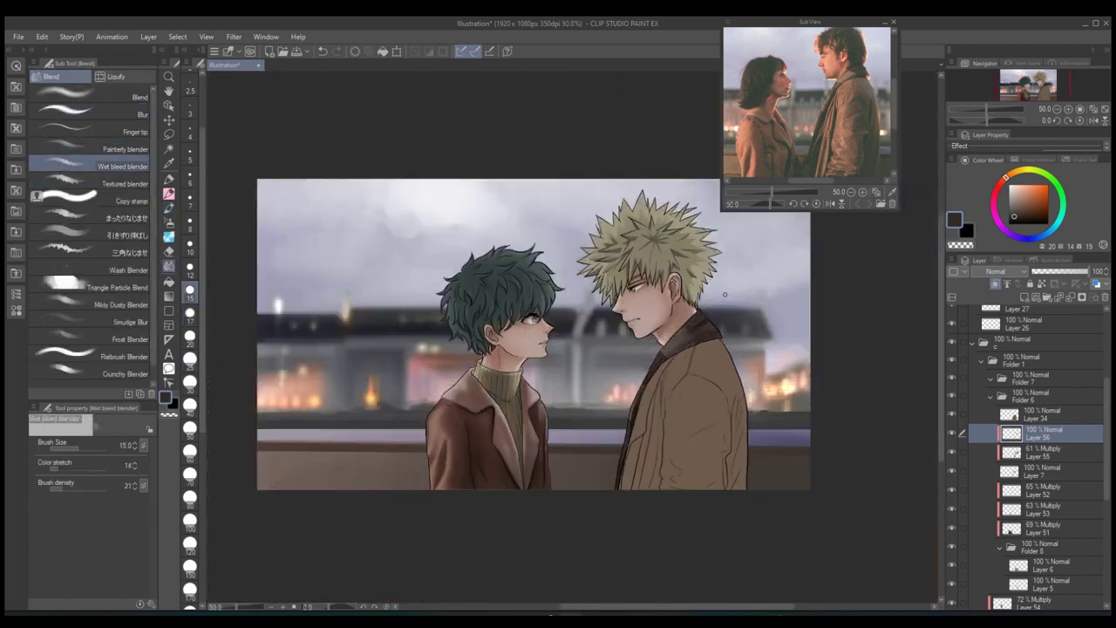
- Airbrush dark brown shading on the right character's coat front and shoulder on clipped Layer 57 above Layer 34 with the Soft airbrush at size 25
key(ctrl+shift+n)
click(169, 221)
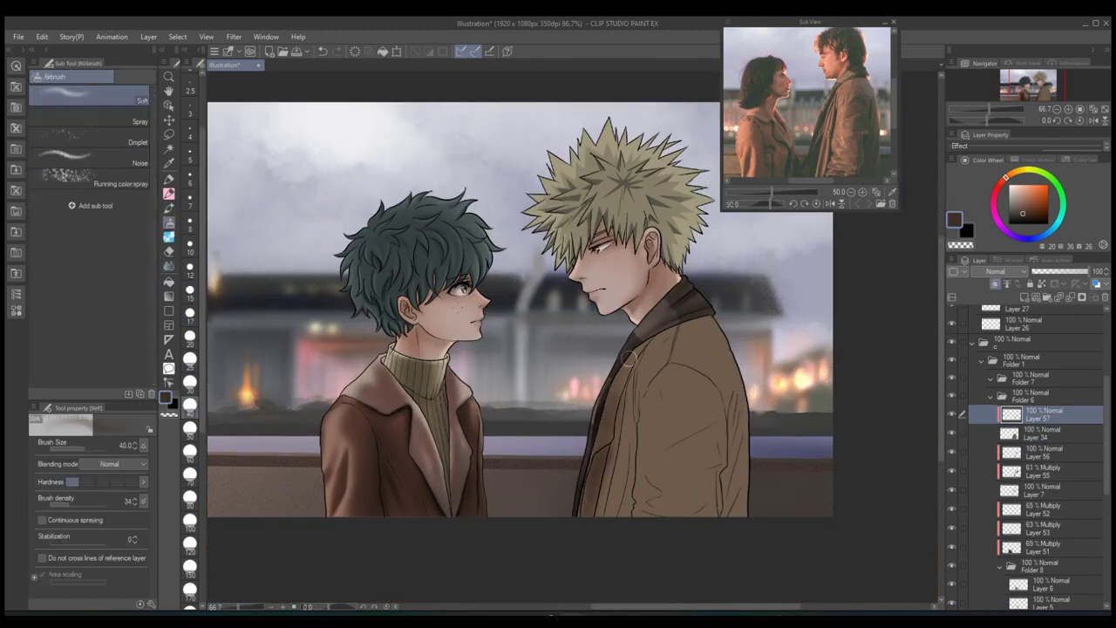
key(bracketleft)
key(bracketleft)
key(bracketleft)
key(bracketleft)
key(bracketleft)
mouse_move(588, 399)
mouse_down()
mouse_move(620, 488)
mouse_move(660, 338)
mouse_up()
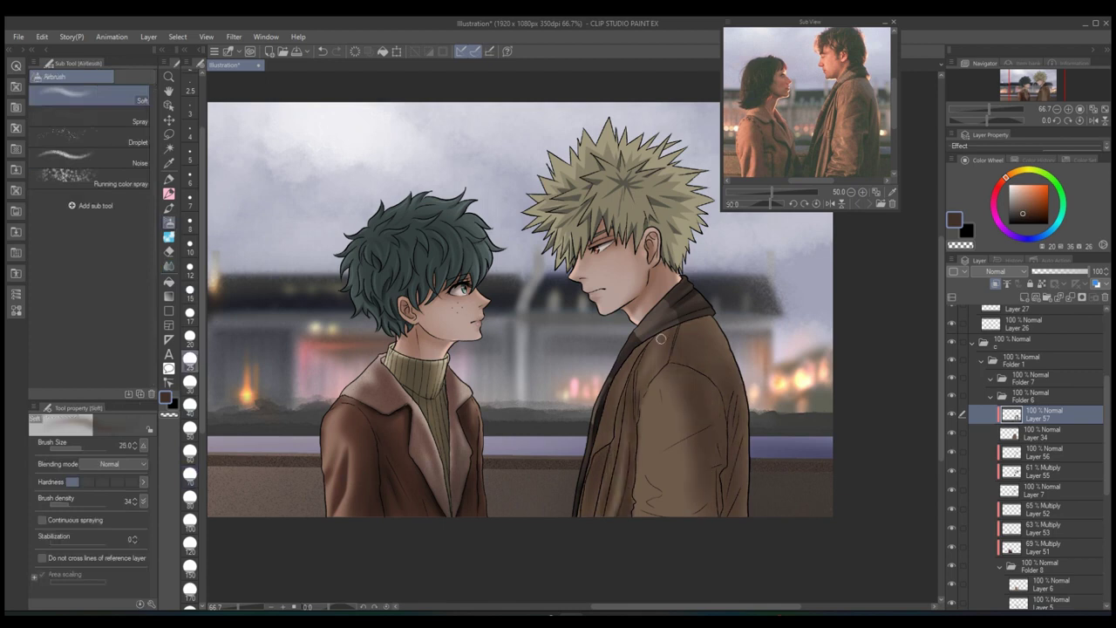
- Airbrush dark shading over the lower part and sleeve of the right character's coat on Layer 57, using a larger brush for the sleeve
mouse_move(637, 485)
mouse_down()
mouse_move(649, 409)
mouse_move(705, 531)
mouse_up()
key(bracketright)
key(bracketright)
key(bracketright)
mouse_move(685, 371)
mouse_down()
mouse_move(702, 388)
mouse_move(714, 528)
mouse_move(737, 435)
mouse_up()
- Airbrush darker folds along the right character's coat front at size 20 and soften the shading with the Soft eraser
key(bracketleft)
key(bracketleft)
key(bracketleft)
key(bracketleft)
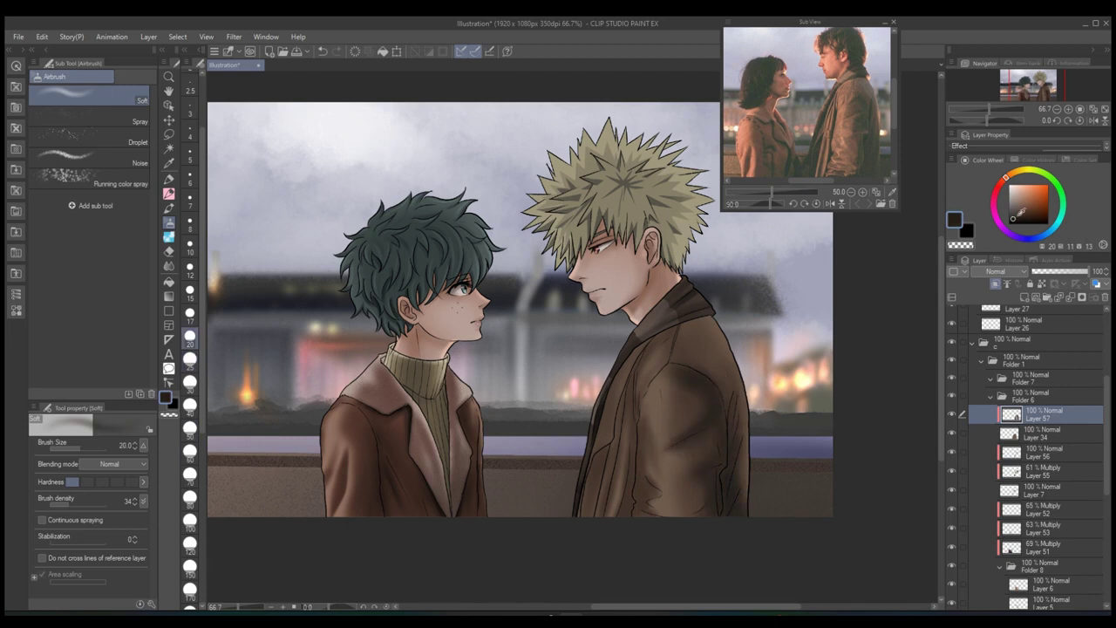
mouse_move(610, 452)
mouse_down()
mouse_move(595, 410)
mouse_move(649, 344)
mouse_up()
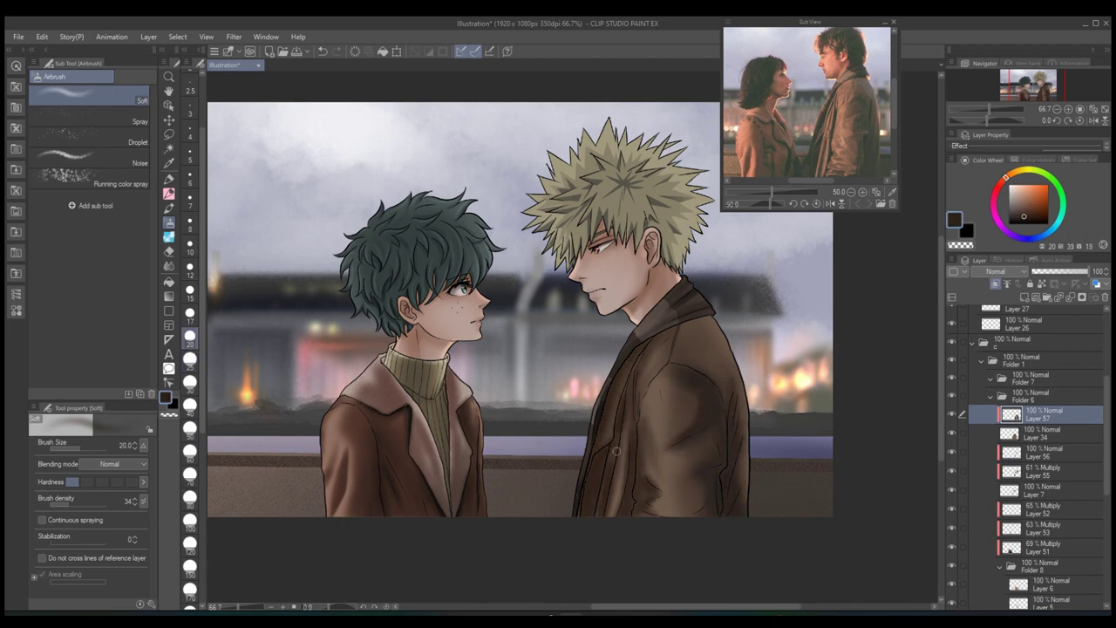
key(e)
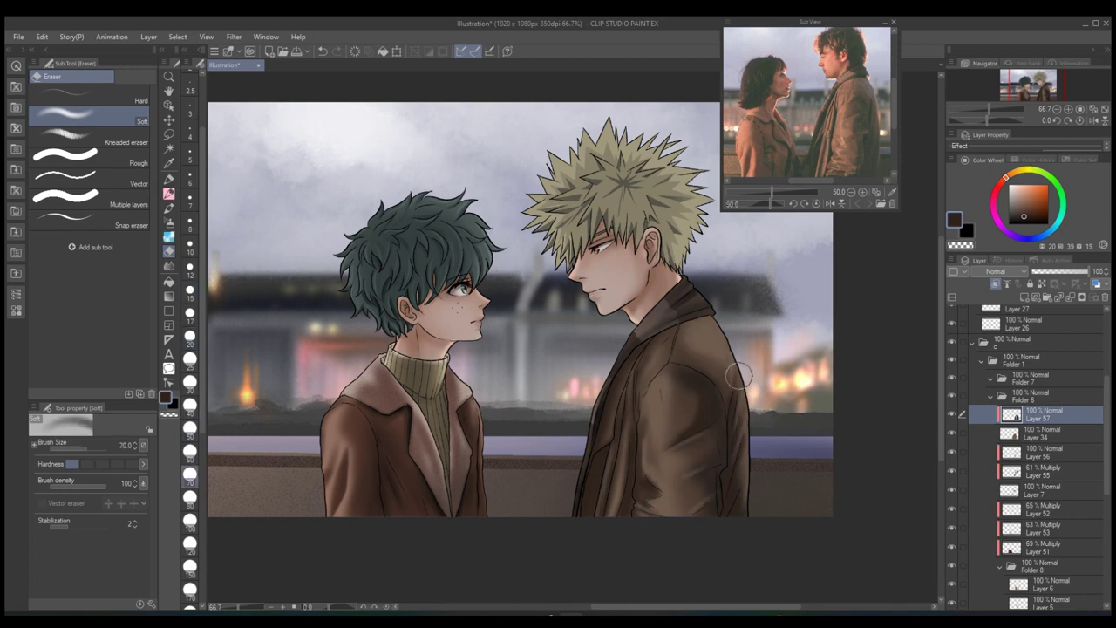
- Return to the Soft airbrush at size 60, set Layer 57 to Multiply at 57%, and add clipped Layer 58 above it
key(b)
key(bracketright)
key(bracketright)
key(bracketright)
key(bracketright)
key(bracketright)
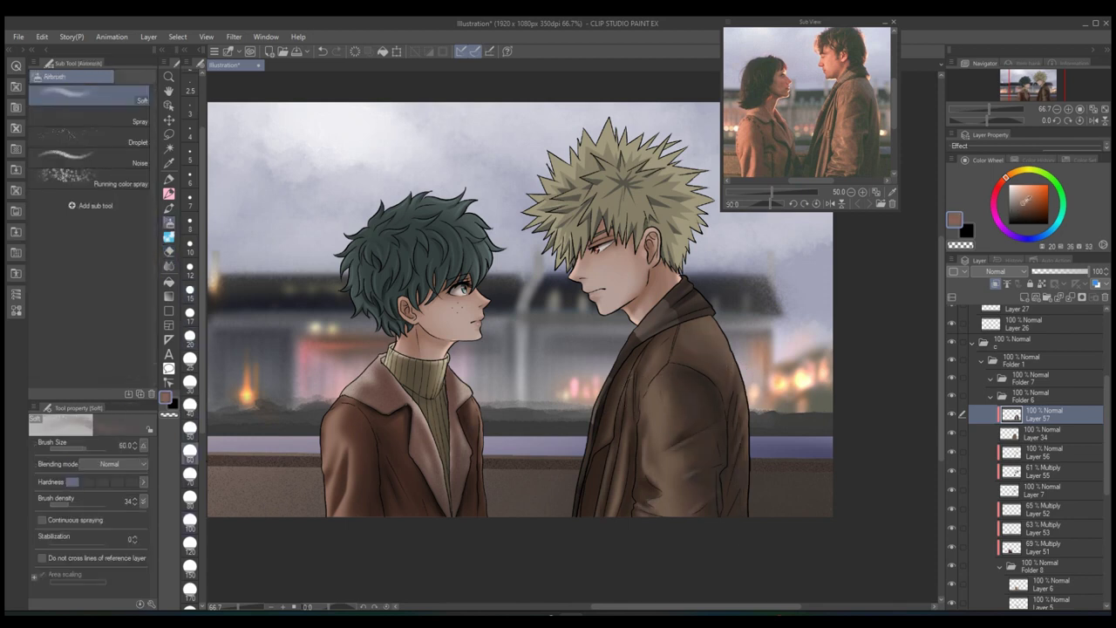
key(ctrl+minus)
key(ctrl+minus)
key(ctrl+plus)
key(ctrl+plus)
key(ctrl+plus)
- Airbrush black shadows into the folds of the right character's coat on Layer 58, starting with brush size 12
key(bracketleft)
key(bracketleft)
key(bracketleft)
key(bracketleft)
key(bracketleft)
key(bracketleft)
key(bracketleft)
key(bracketleft)
drag(636, 422, 664, 484)
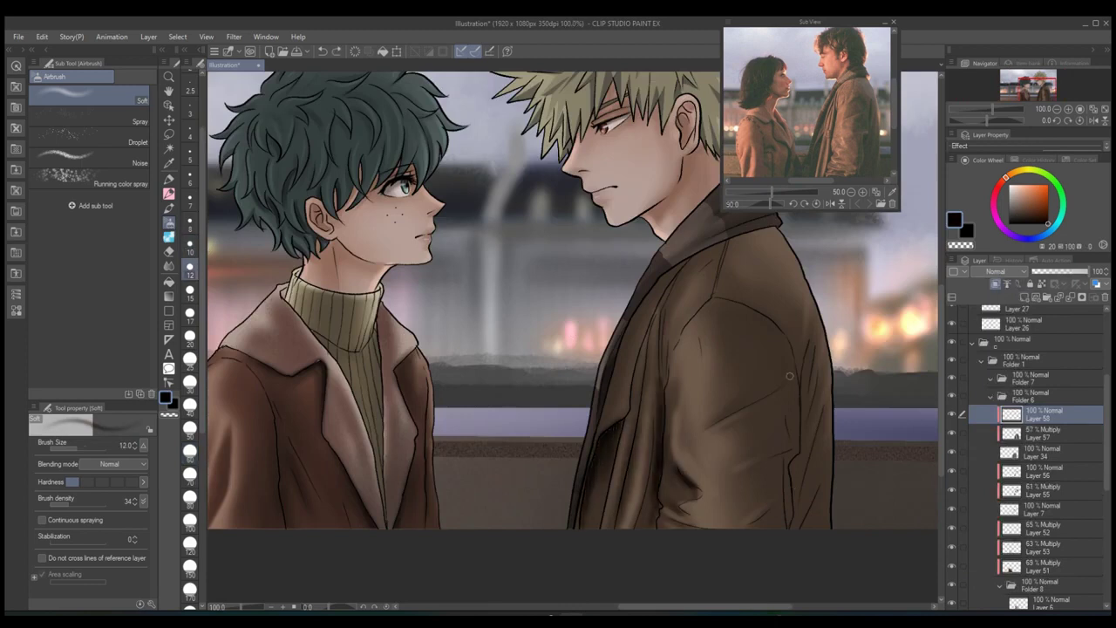
drag(610, 427, 666, 292)
mouse_move(798, 488)
mouse_down()
mouse_move(702, 319)
mouse_move(772, 531)
mouse_move(610, 501)
mouse_up()
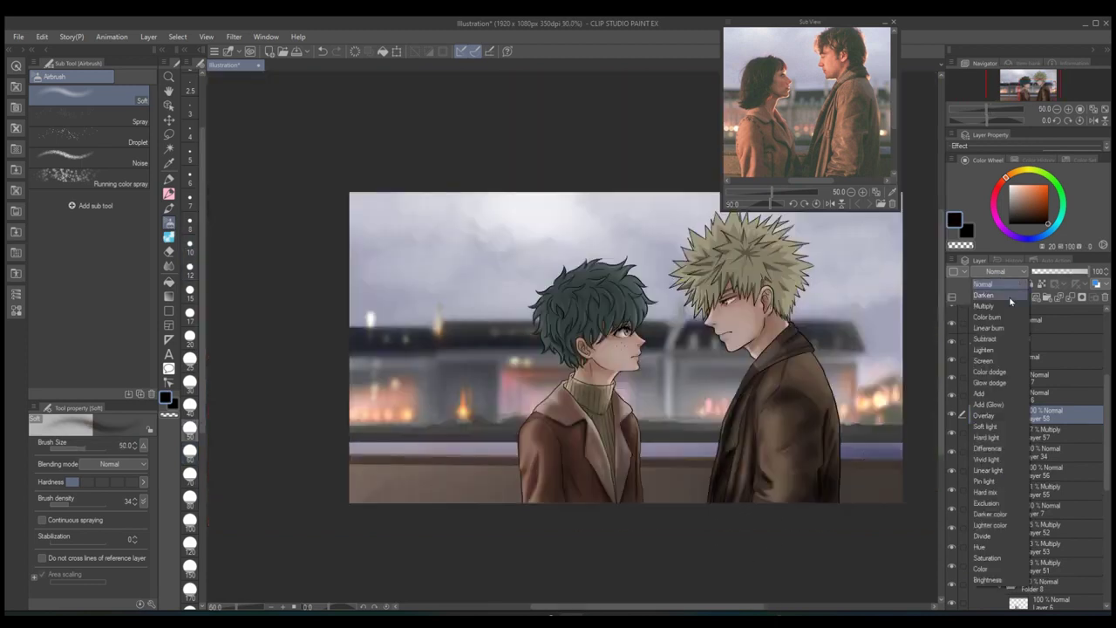
- Set Layer 58 to Multiply at 59% and lower Layer 57 to 45% opacity
click(1009, 300)
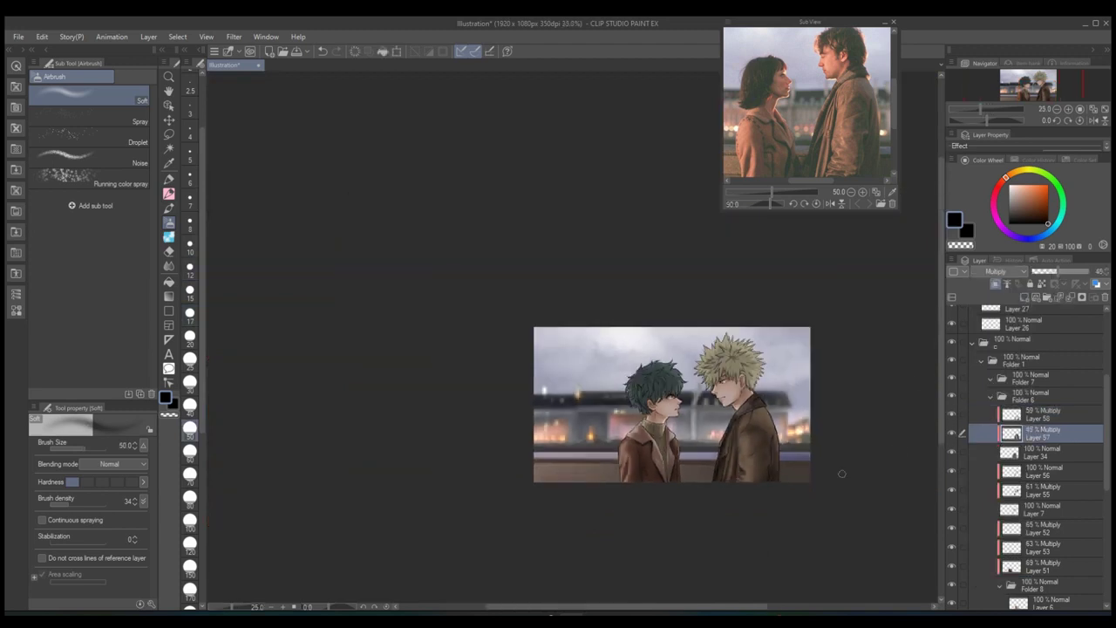
click(990, 364)
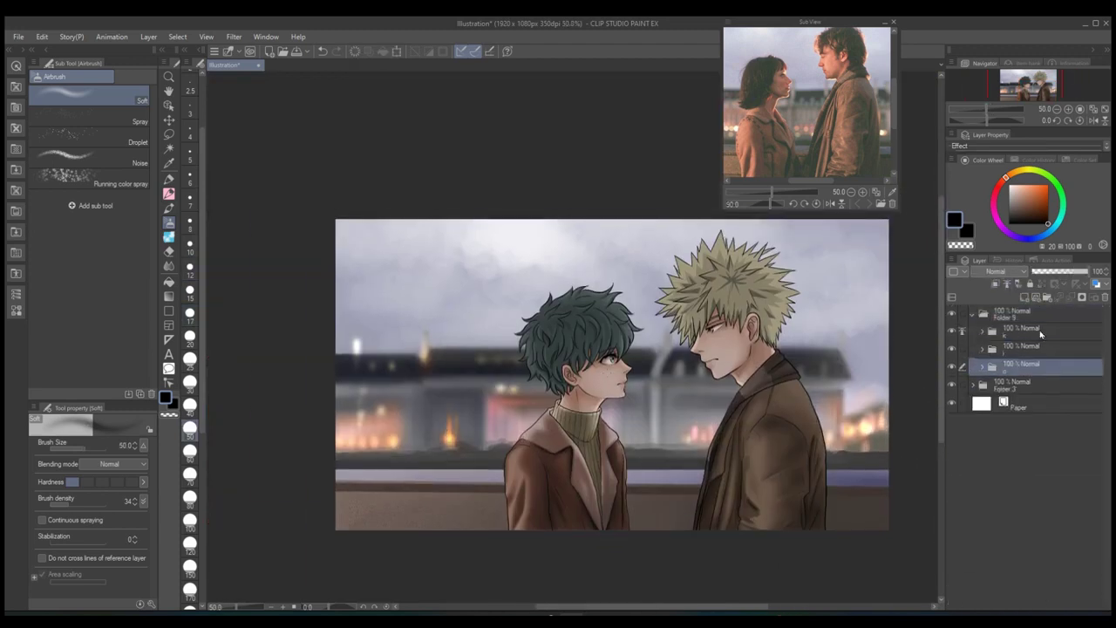
- Fill a clipped Layer 59 above Folder 9 with orange-brown and set it to Multiply at 22%
click(1040, 314)
click(1024, 298)
key(g)
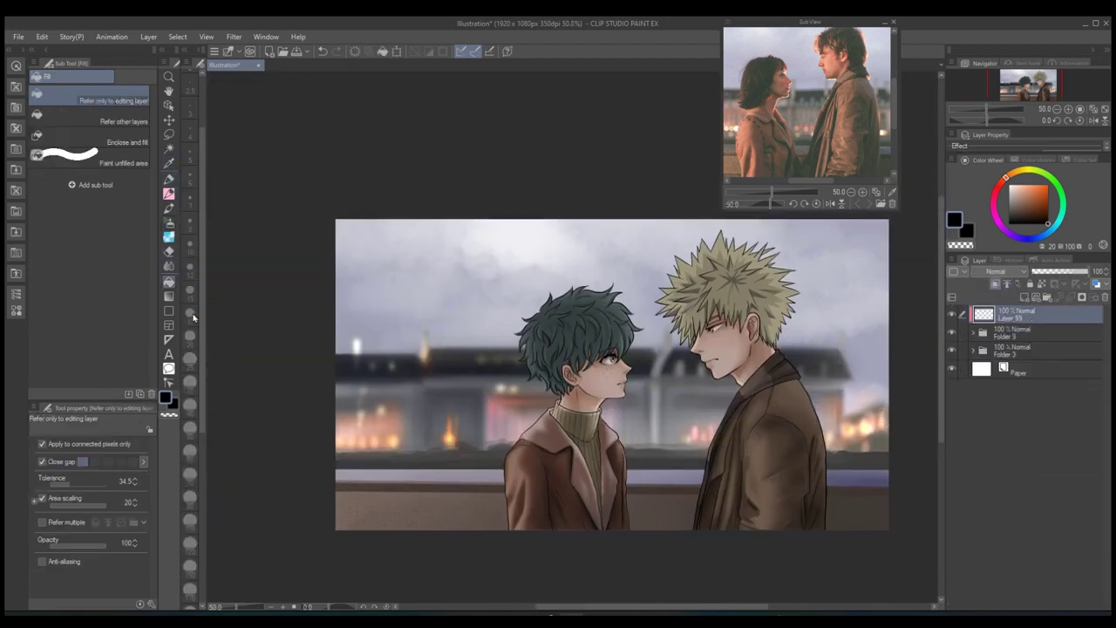
click(1027, 208)
click(759, 436)
drag(1089, 271, 1044, 271)
- Add clipped Overlay Layer 60 and airbrush peach light on the left character's face, neck and hair at size 17
click(1025, 297)
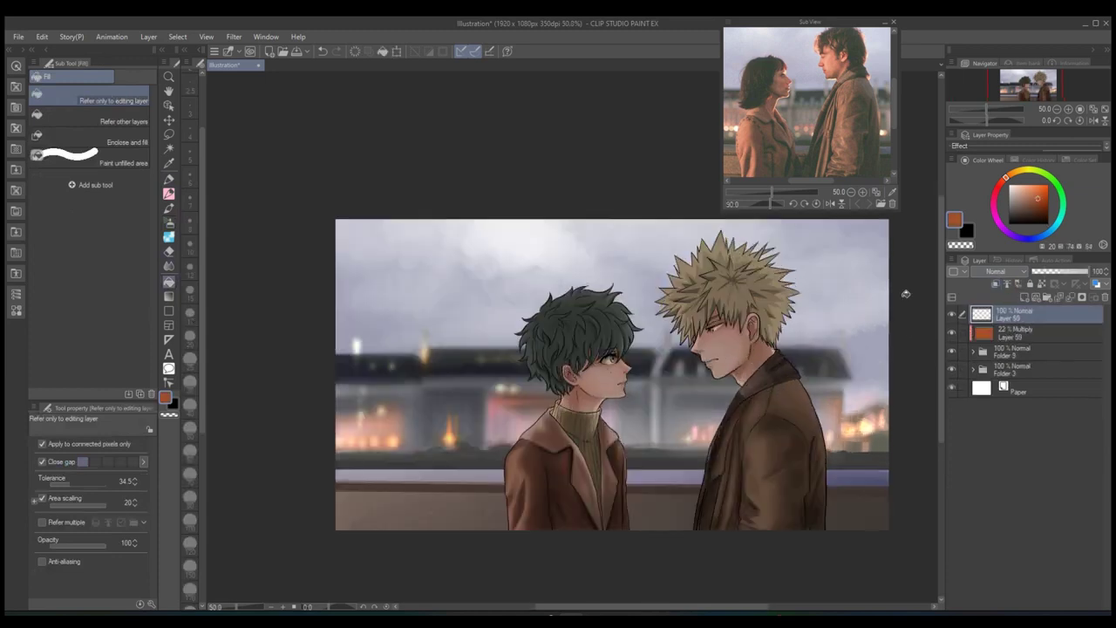
alt+click(606, 383)
key(b)
scroll(610, 357, up, 3)
scroll(653, 398, up, 2)
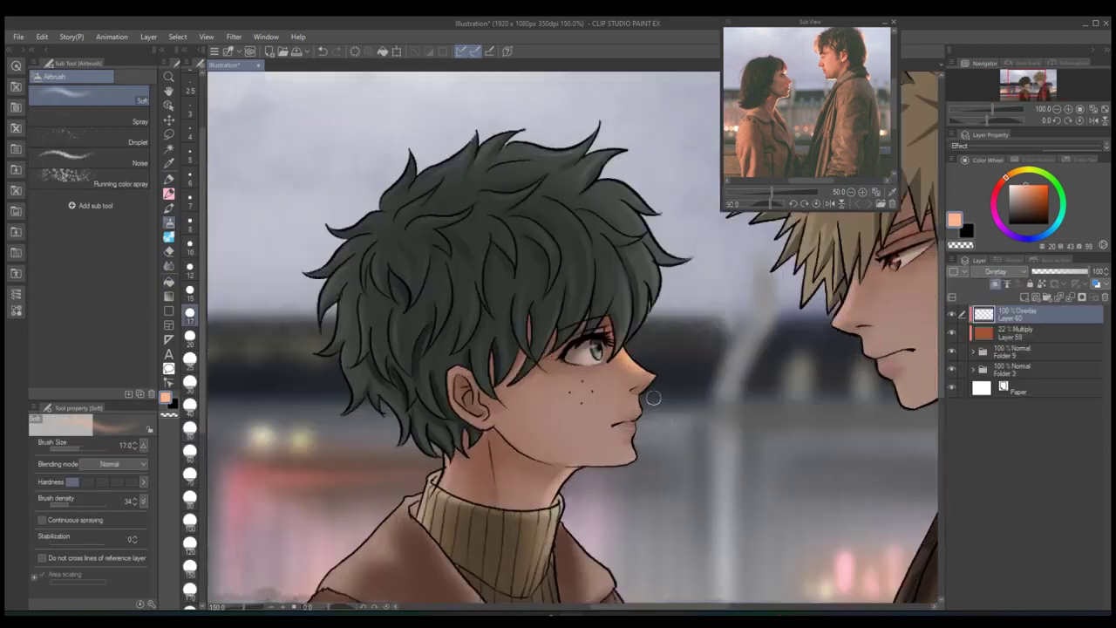
drag(550, 493, 387, 409)
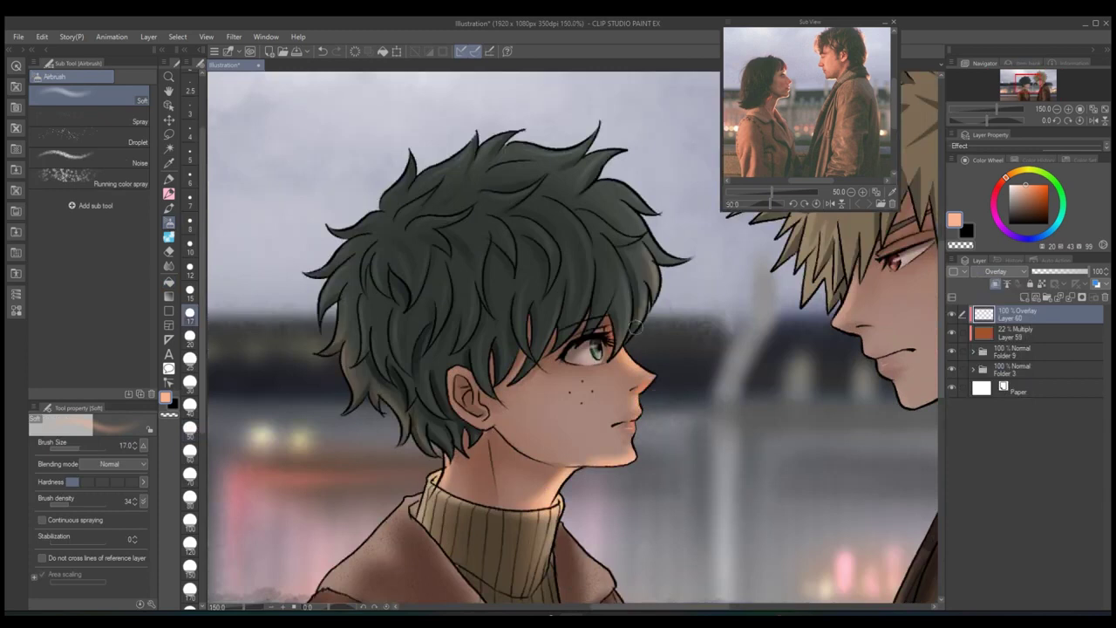
- Airbrush peach light over the left character's coat, turtleneck and outer hair strands on Layer 60, enlarging the brush to 30
scroll(730, 424, down, 2)
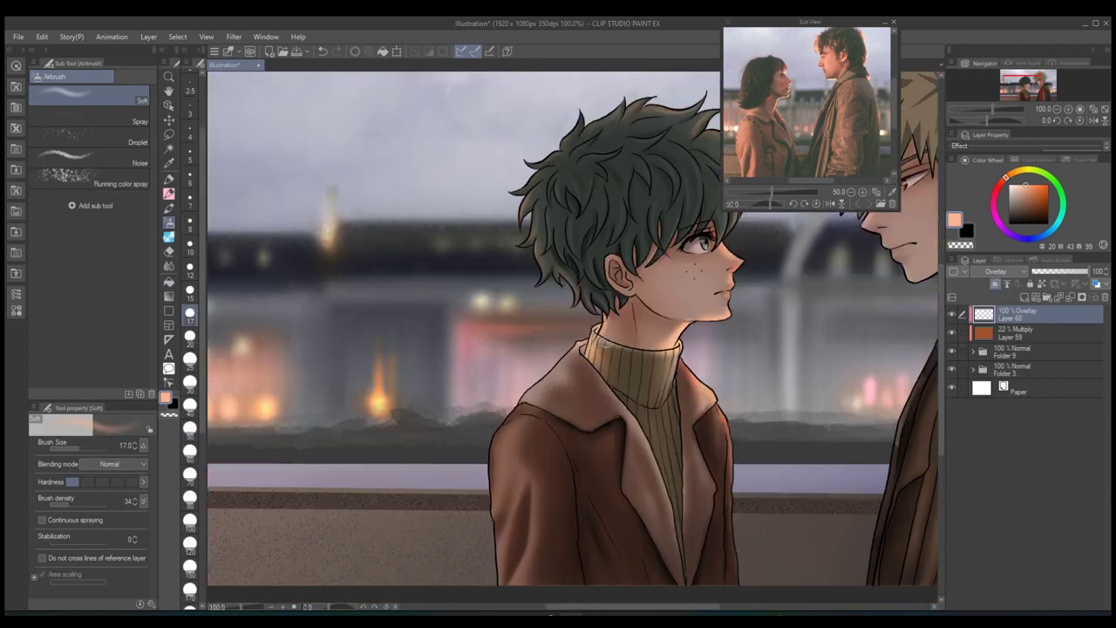
scroll(643, 381, down, 3)
scroll(527, 434, up, 1)
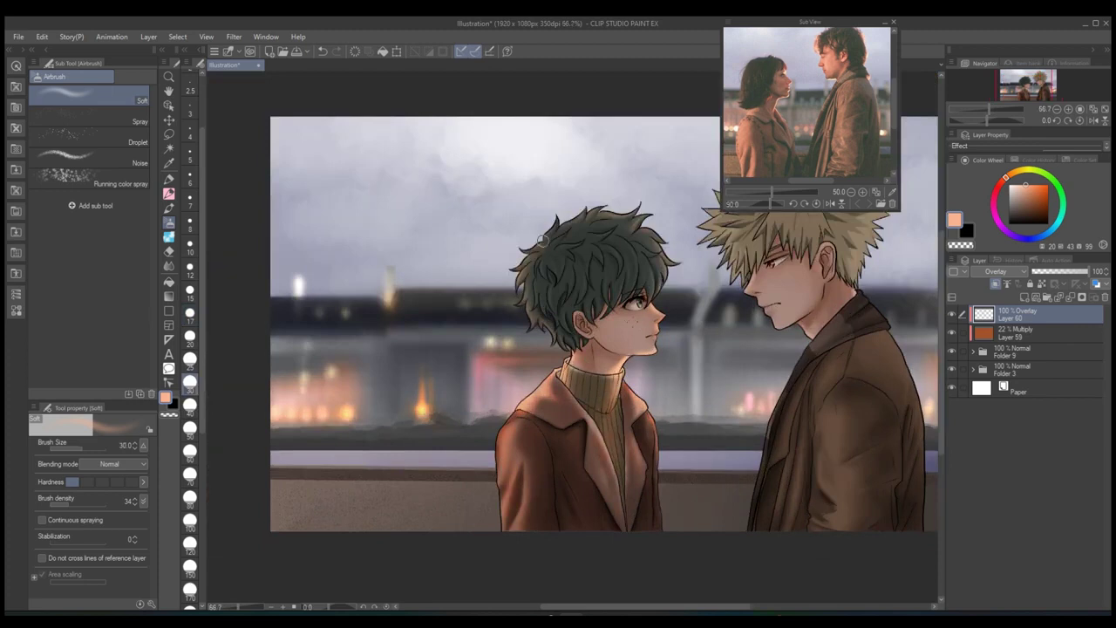
scroll(631, 340, up, 4)
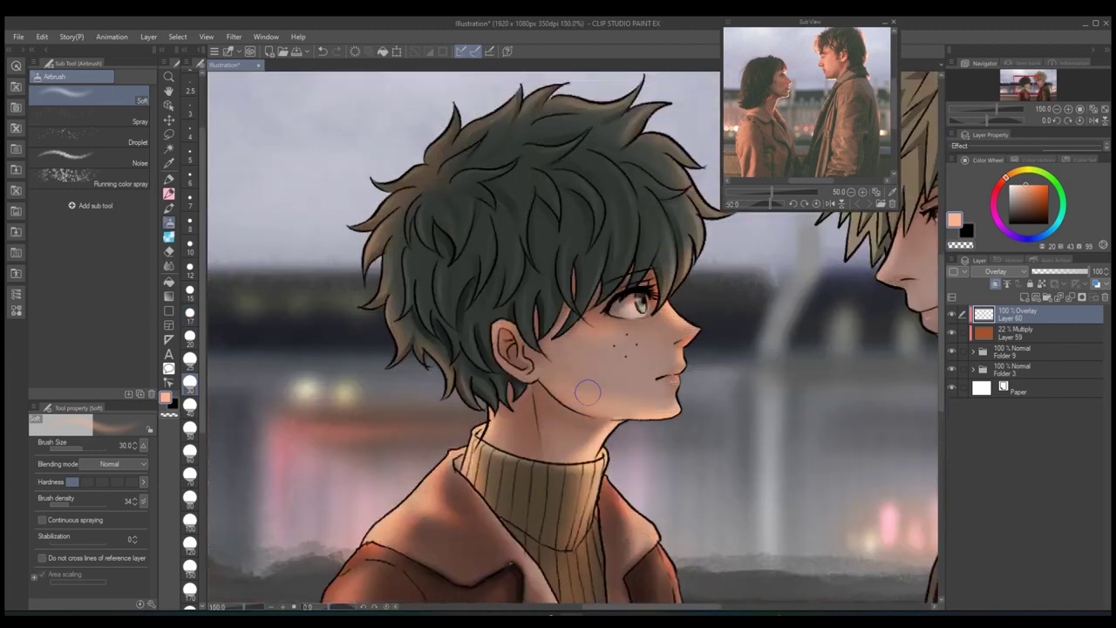
scroll(671, 361, down, 4)
scroll(664, 368, up, 2)
scroll(672, 362, down, 2)
key([)
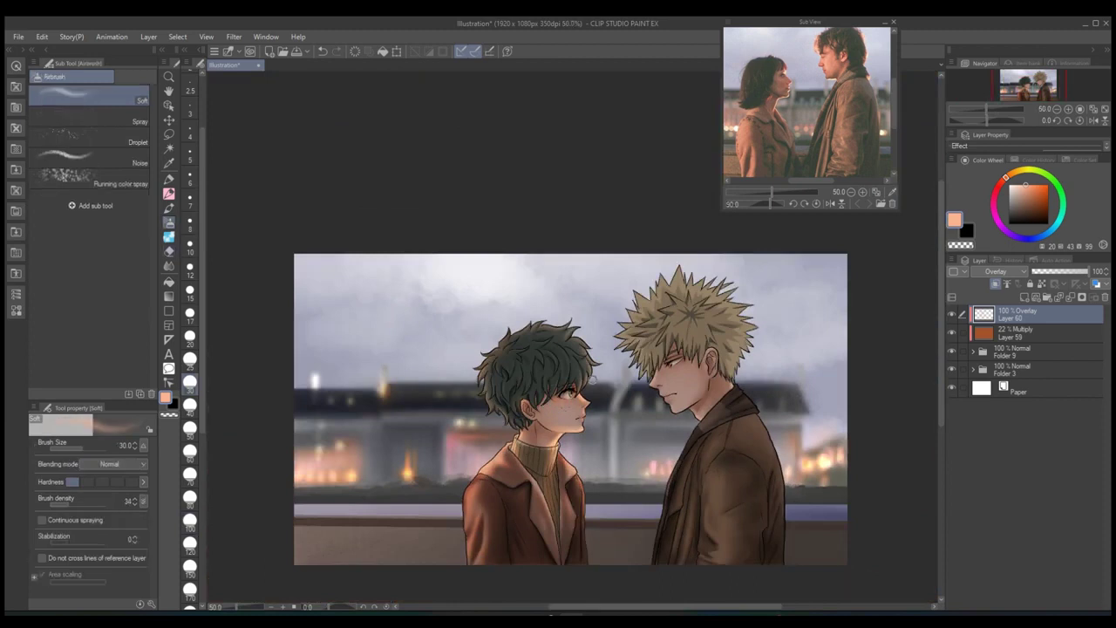
- Airbrush peach light on the right character's neck and blond hair on Layer 60 at size 25
scroll(681, 348, up, 3)
key(bracketright)
key(bracketright)
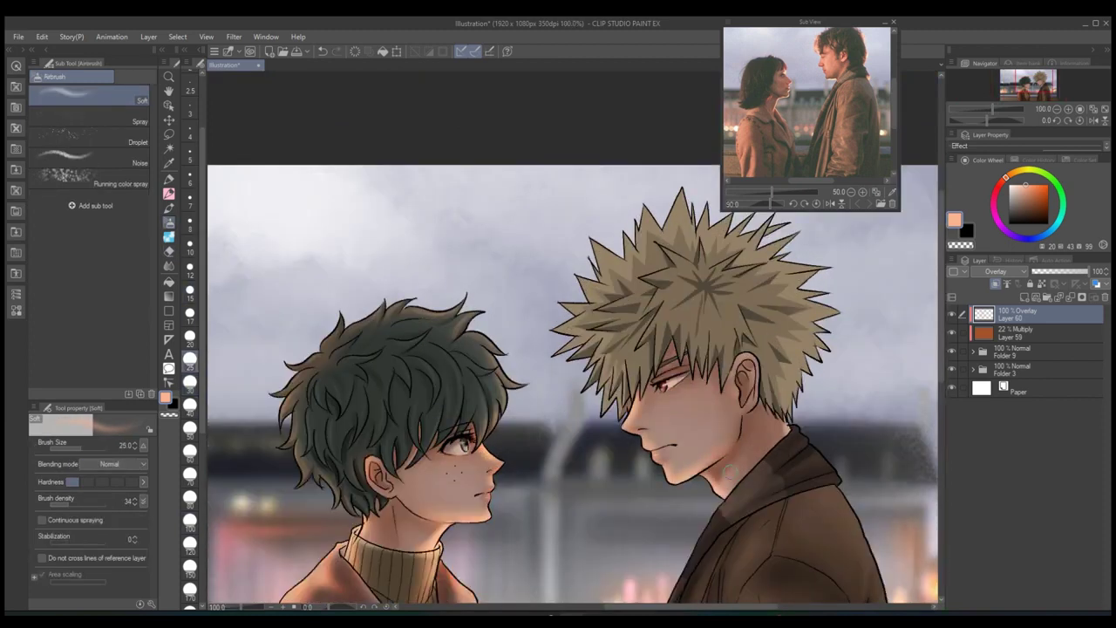
mouse_move(729, 471)
mouse_down()
mouse_move(787, 408)
mouse_move(802, 366)
mouse_up()
mouse_move(575, 345)
mouse_down()
mouse_move(597, 261)
mouse_move(797, 265)
mouse_up()
- Airbrush broad peach light over the right character's collar and coat on Layer 60 at size 60
scroll(685, 420, down, 3)
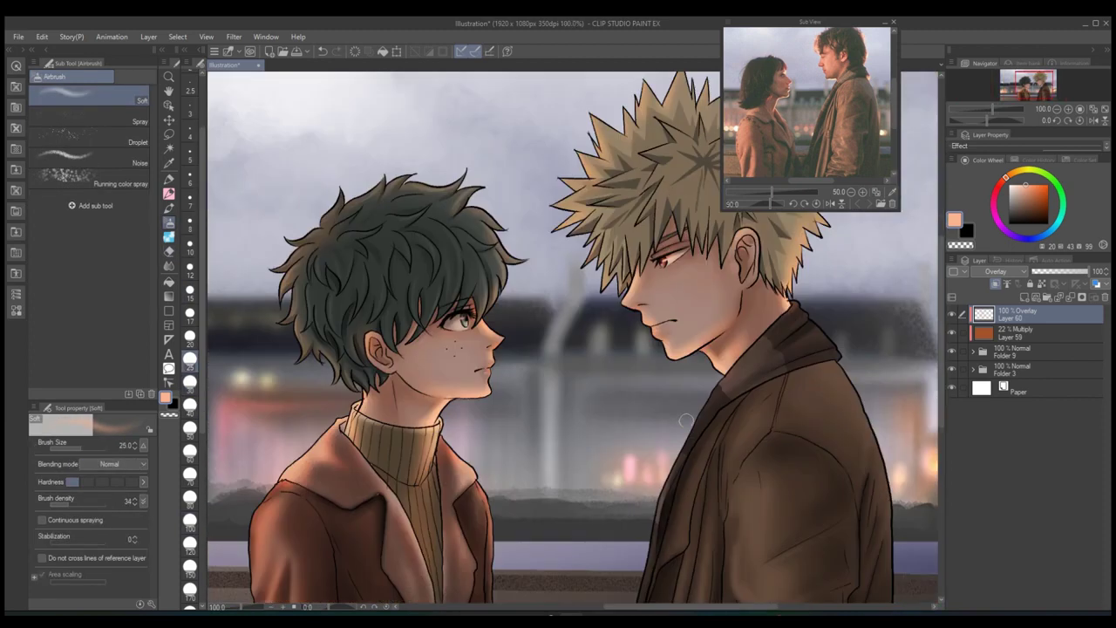
scroll(763, 371, down, 2)
click(190, 452)
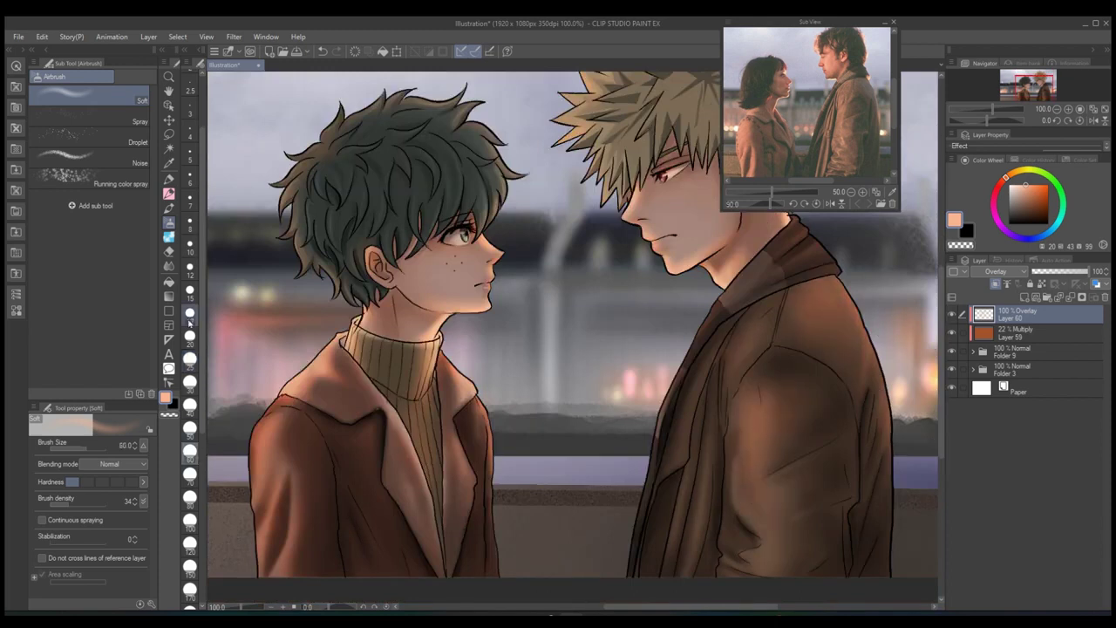
scroll(824, 448, down, 3)
- Add clipped Overlay Layer 61 and airbrush rose-red light along the left character's hair tips and coat edges at size 25
click(996, 188)
key(ctrl+shift+n)
scroll(559, 316, up, 3)
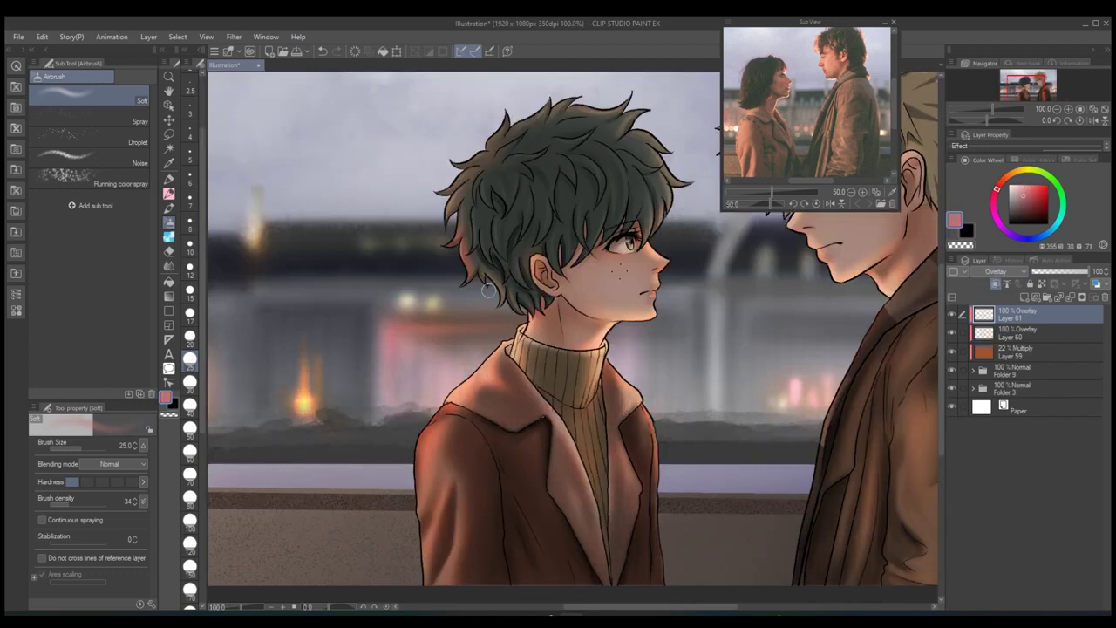
scroll(488, 290, down, 3)
scroll(762, 239, up, 3)
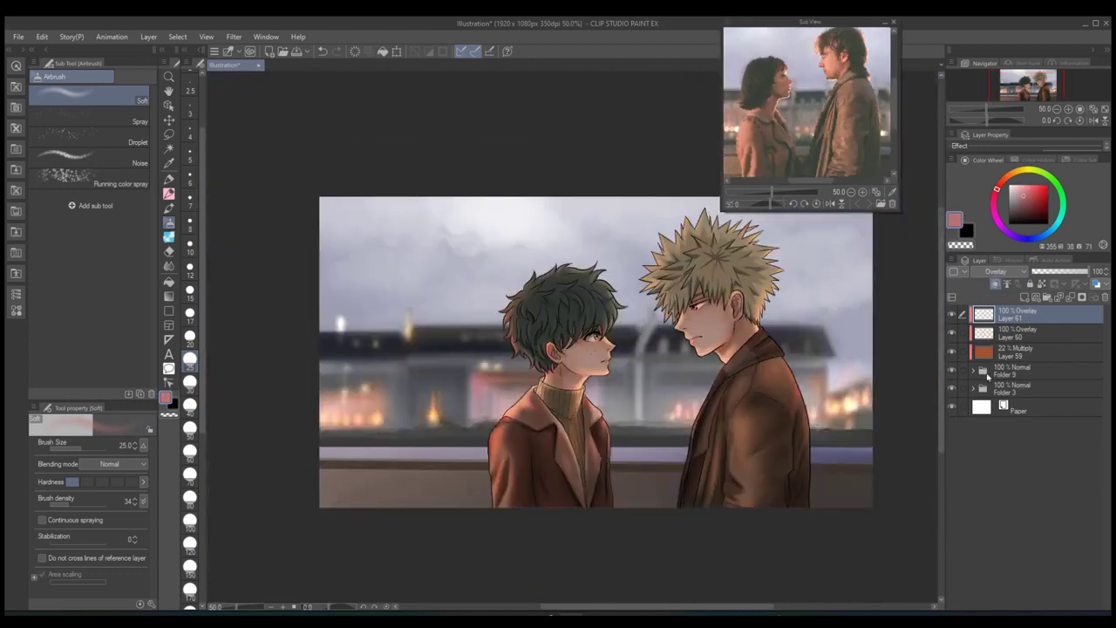
scroll(595, 352, down, 2)
scroll(595, 352, up, 1)
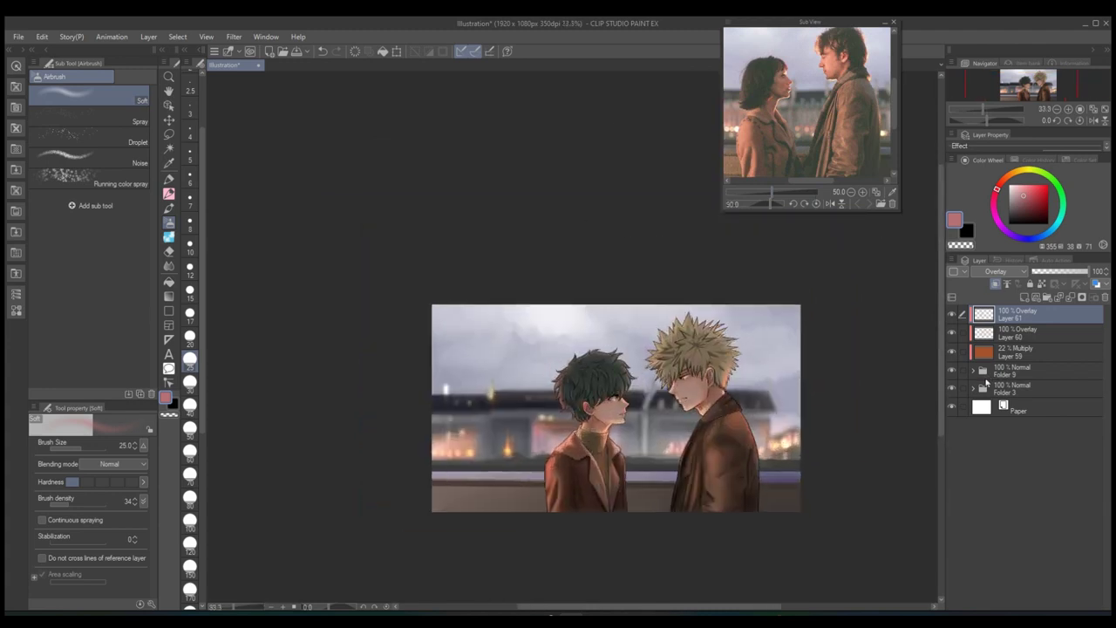
- Group Layers 59, 60 and 61 together with Folder 9 into the new Folder 10
key(ctrl+g)
click(1012, 373)
drag(1012, 380, 1011, 357)
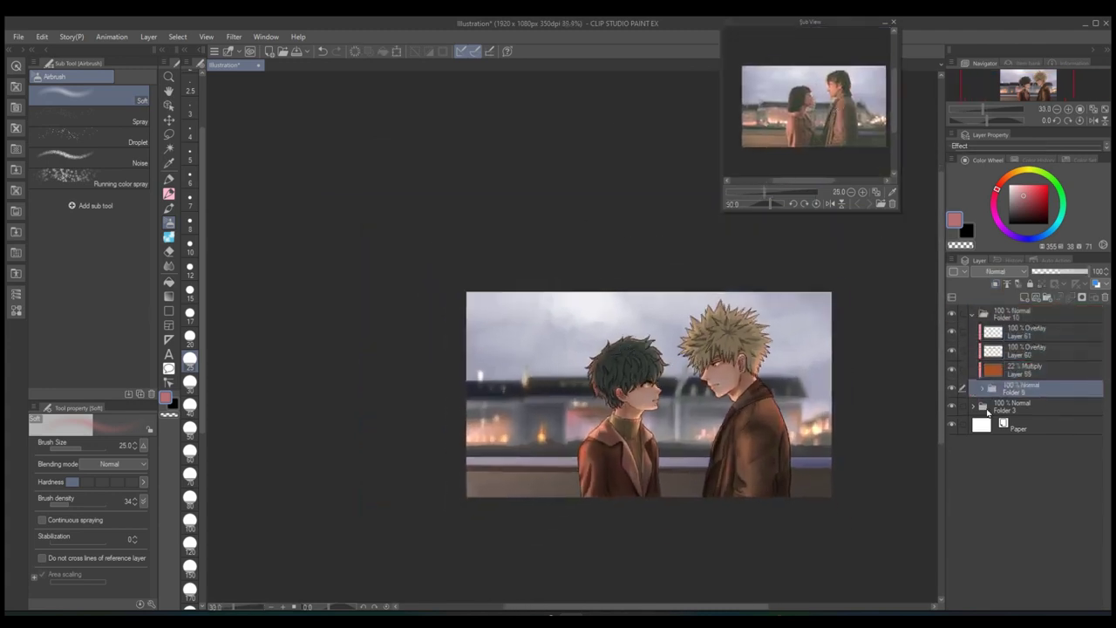
click(1016, 373)
- Add Layer 62 at the top of Folder 3, set it to Overlay, and airbrush warm pink light over the riverside background at size 170
click(986, 414)
key(ctrl+shift+n)
click(1010, 179)
click(189, 497)
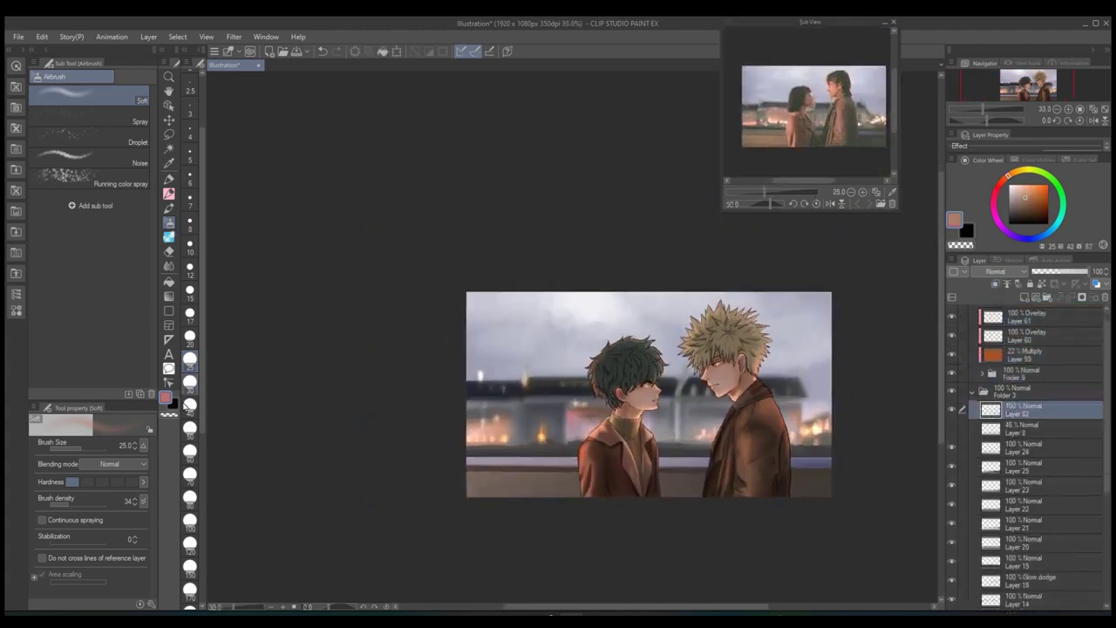
scroll(556, 475, up, 1)
mouse_move(548, 386)
mouse_down()
mouse_move(683, 424)
mouse_move(798, 430)
mouse_move(589, 432)
mouse_move(767, 427)
mouse_up()
scroll(750, 495, down, 2)
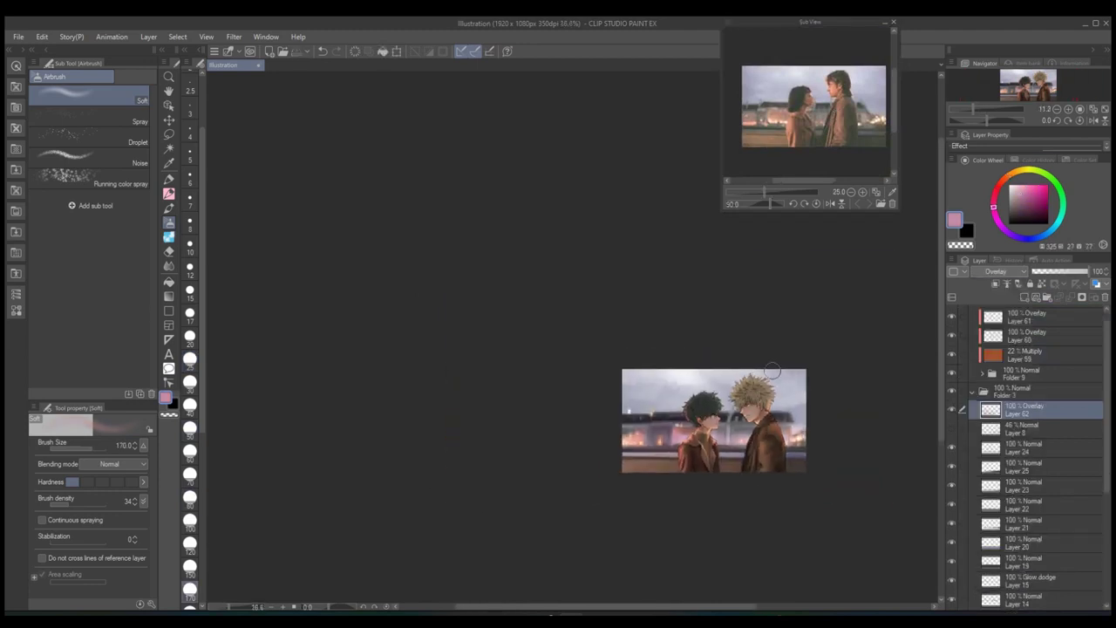
- Clean up the left character's lapel tip on Layer 6 with the Hard eraser at size 7 and the Milli pen in sampled reddish brown
scroll(750, 495, up, 8)
click(972, 391)
click(992, 373)
click(973, 460)
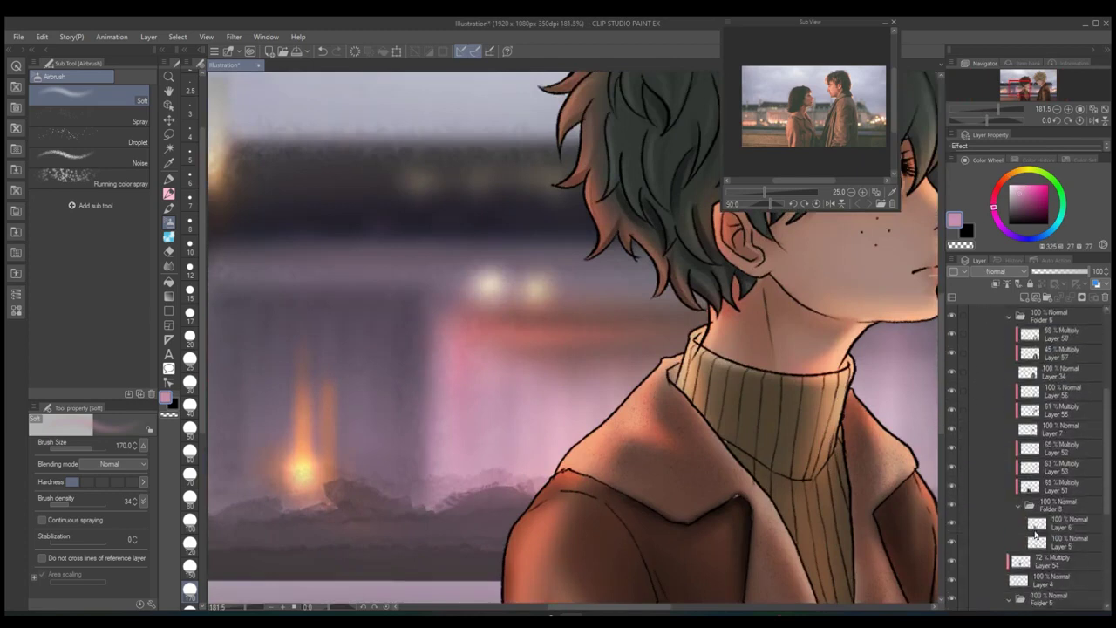
scroll(1037, 453, down, 2)
click(1055, 526)
key(e)
scroll(723, 495, up, 3)
ctrl+shift+click(723, 495)
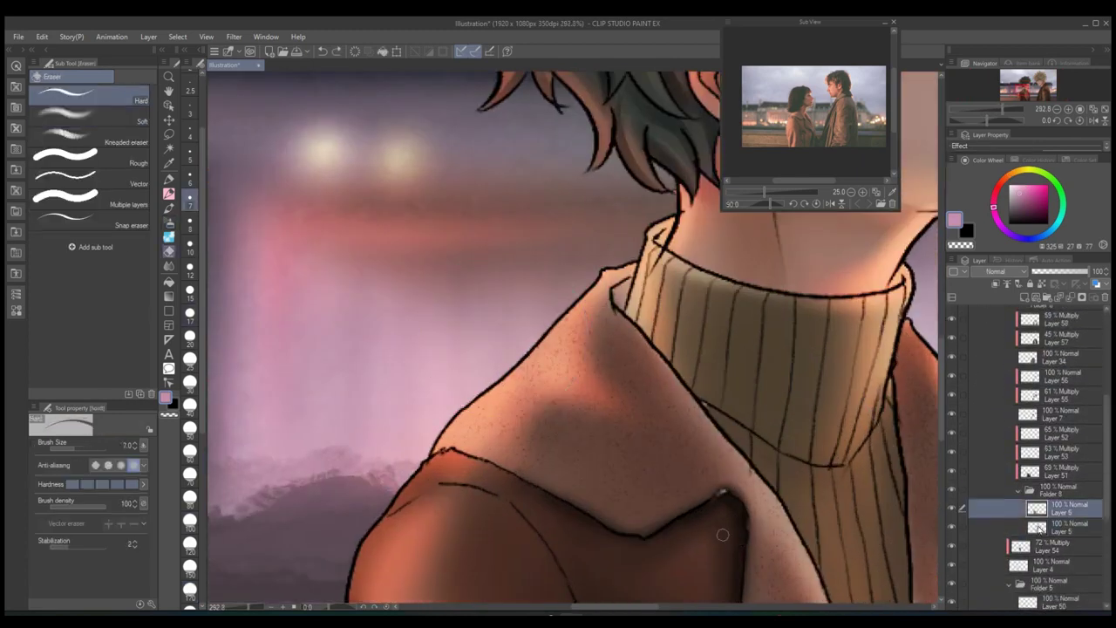
key(p)
alt+click(723, 492)
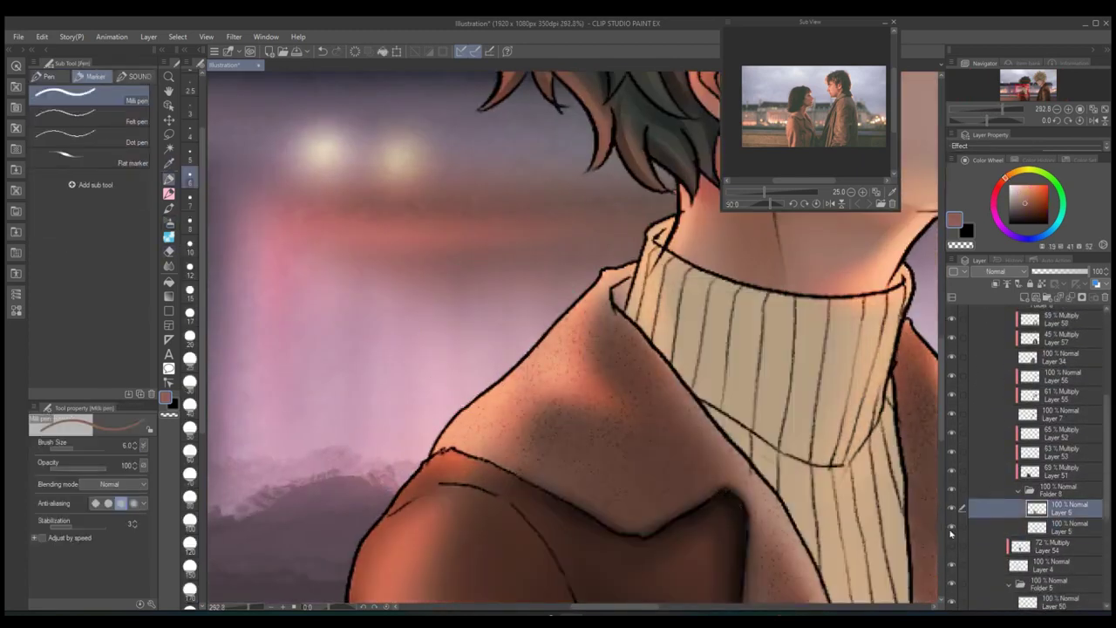
- Touch up the left character's turtleneck beside the lapel on Layers 4 and 54 with the Milli pen in sampled colors and the Hard eraser
key(i)
ctrl+shift+click(837, 465)
key(p)
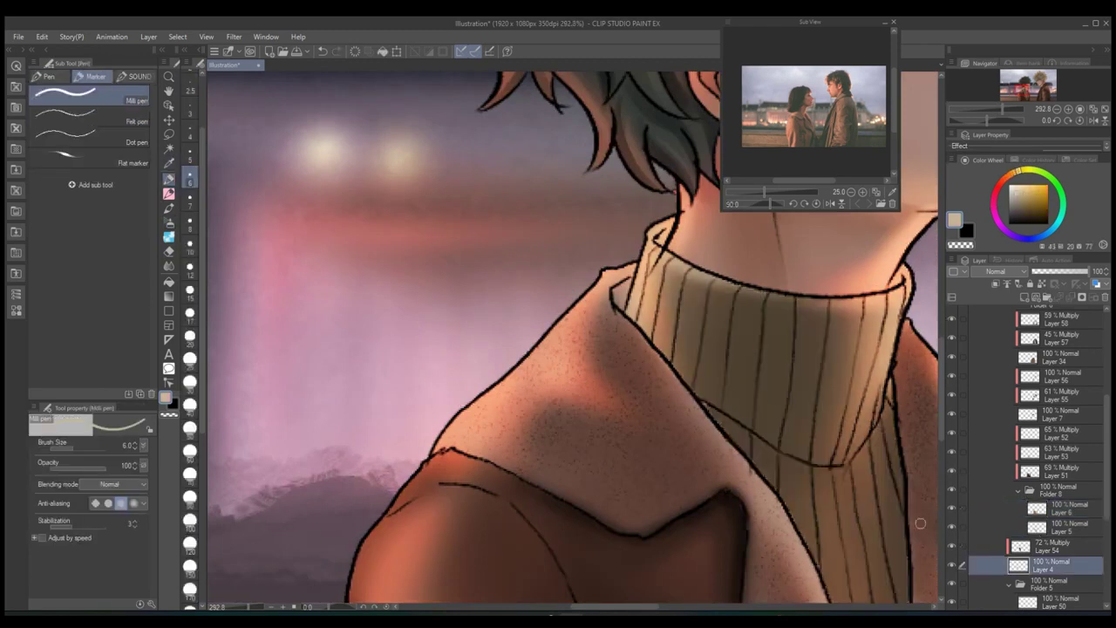
alt+click(849, 515)
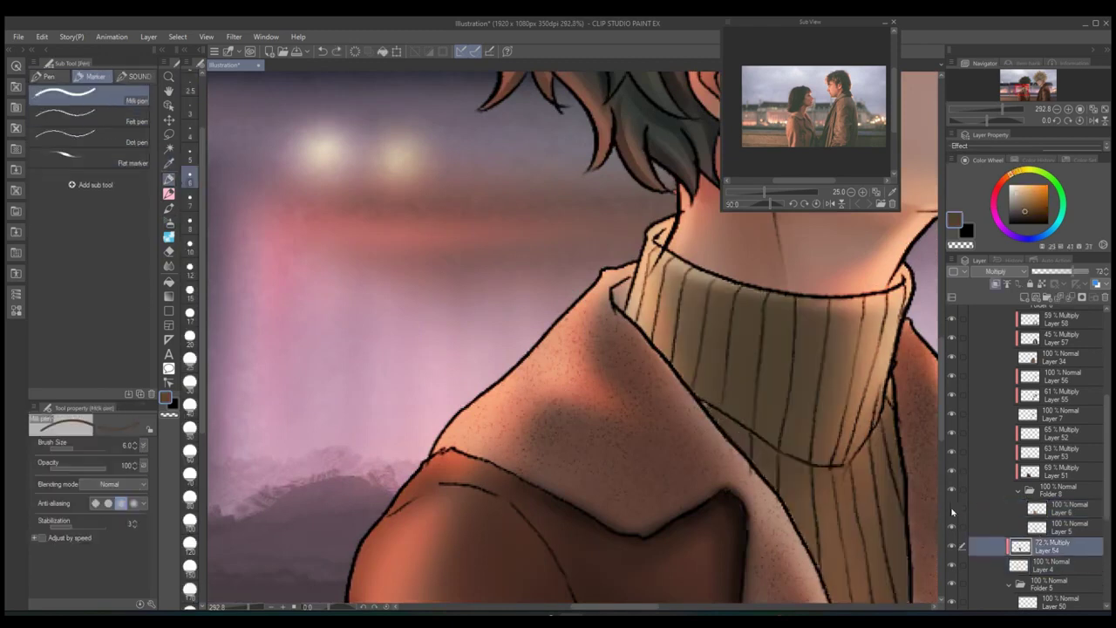
key(e)
ctrl+shift+click(849, 515)
- Collapse Folder 10 and add the new Layer 63 above it
scroll(849, 516, down, 3)
scroll(610, 392, up, 2)
scroll(1046, 392, up, 5)
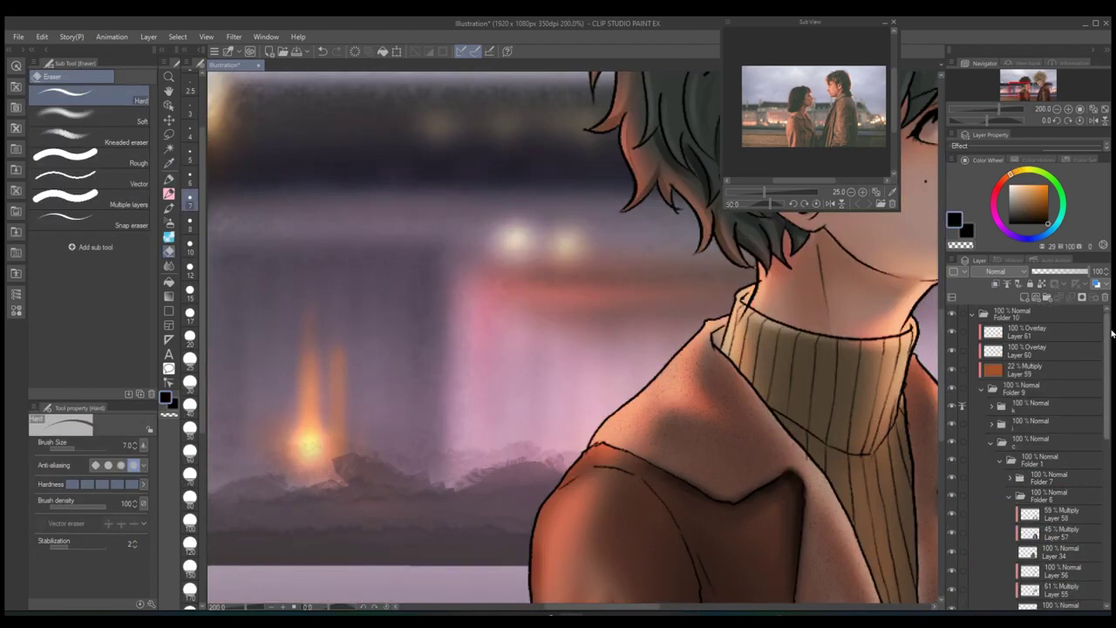
scroll(610, 349, down, 2)
click(972, 312)
scroll(610, 348, up, 2)
key(b)
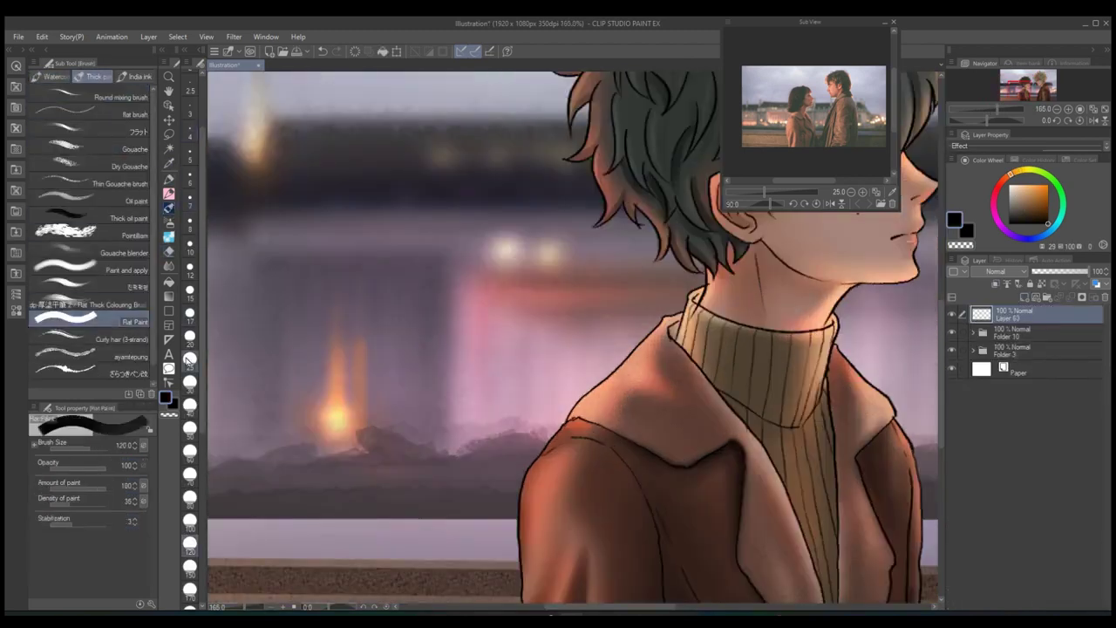
- Handwrite the signature "YEAH NO FACE" in black on Layer 63 with the Flat marker at size 5
click(190, 197)
scroll(528, 359, up, 2)
key(p)
drag(340, 353, 405, 288)
key(ctrl+z)
key(p)
key(p)
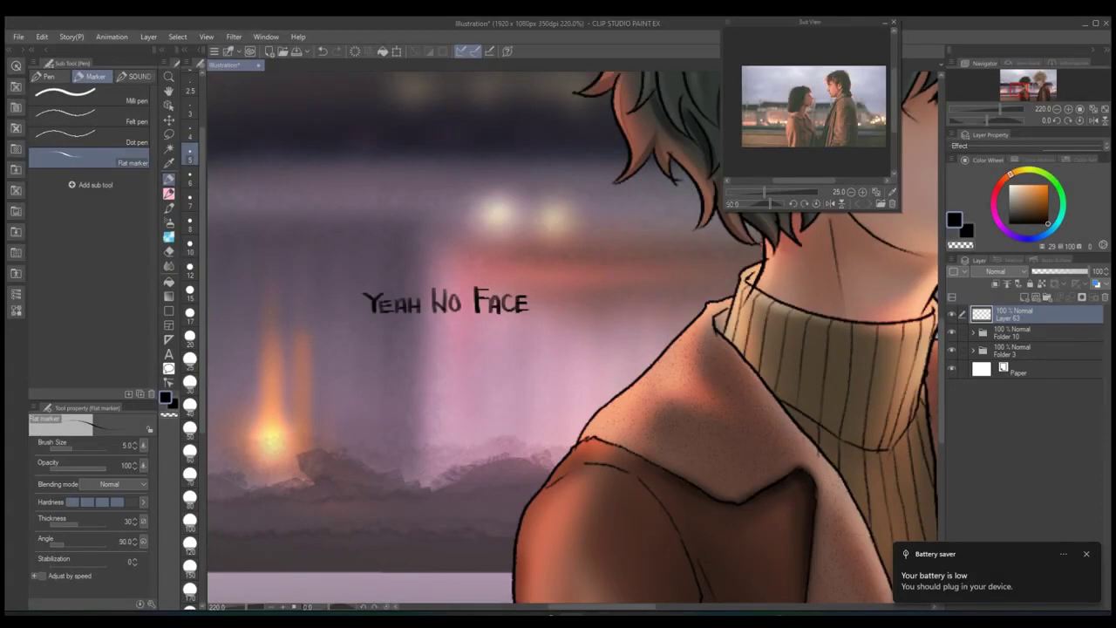
- Scale down the signature, rotate it diagonally, and place it along the outer edge of the left character's coat collar
key(ctrl+t)
drag(540, 279, 523, 228)
drag(445, 322, 636, 392)
scroll(818, 317, up, 3)
drag(523, 423, 536, 345)
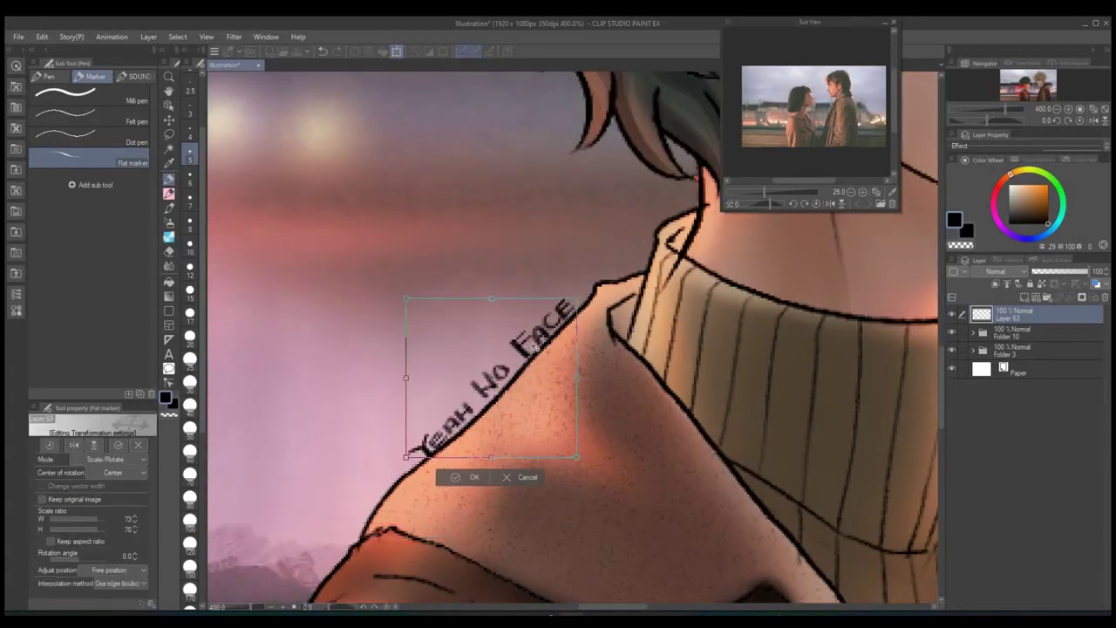